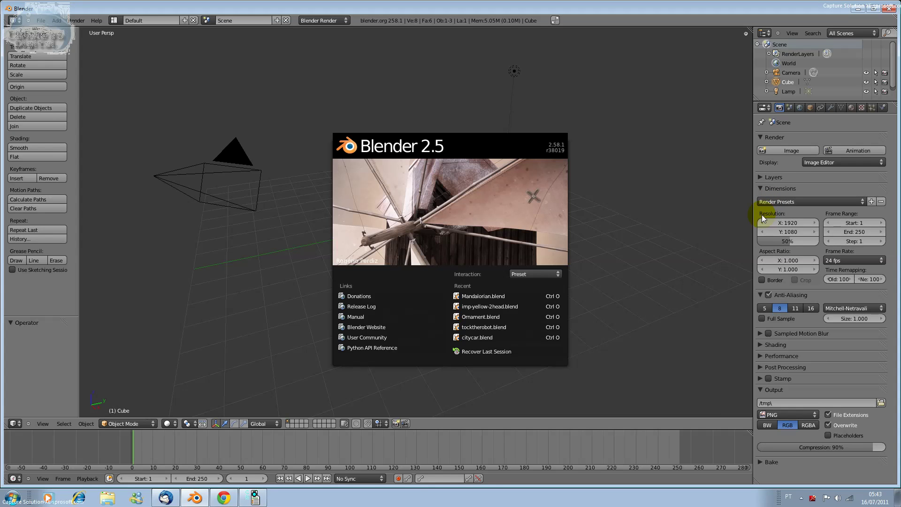
# Step: Close the splash screen and delete the default cube, leaving the camera and lamp
pyautogui.click(761, 215)
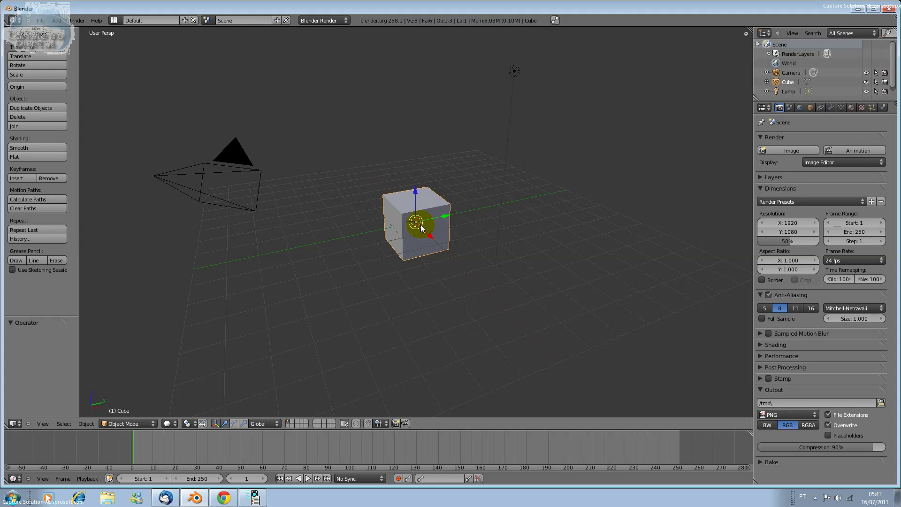
pyautogui.press('x')
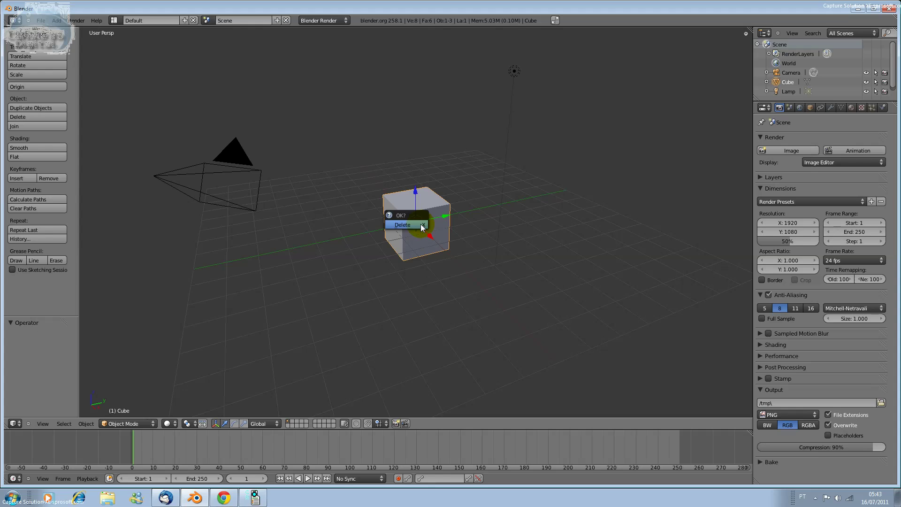
pyautogui.click(421, 227)
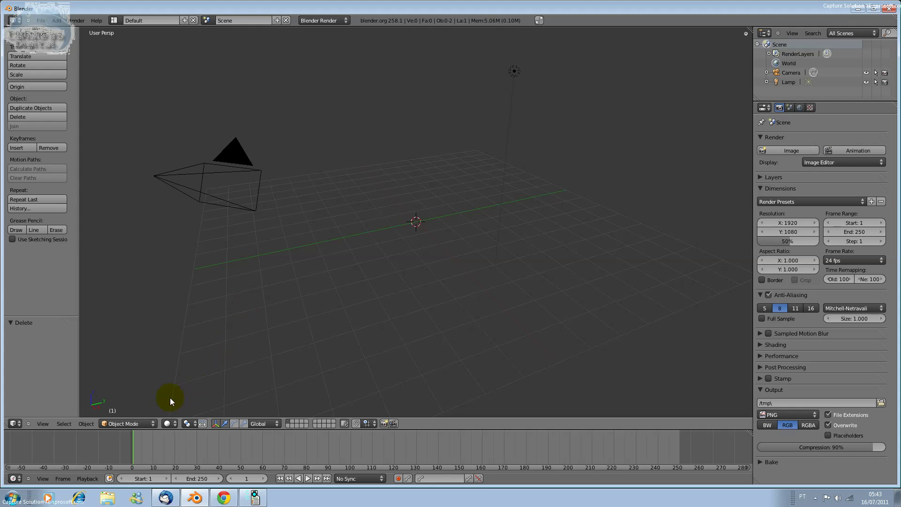
# Step: Add a 32-vertex circle mesh and zoom into a top view of it
pyautogui.click(81, 424)
pyautogui.click(56, 21)
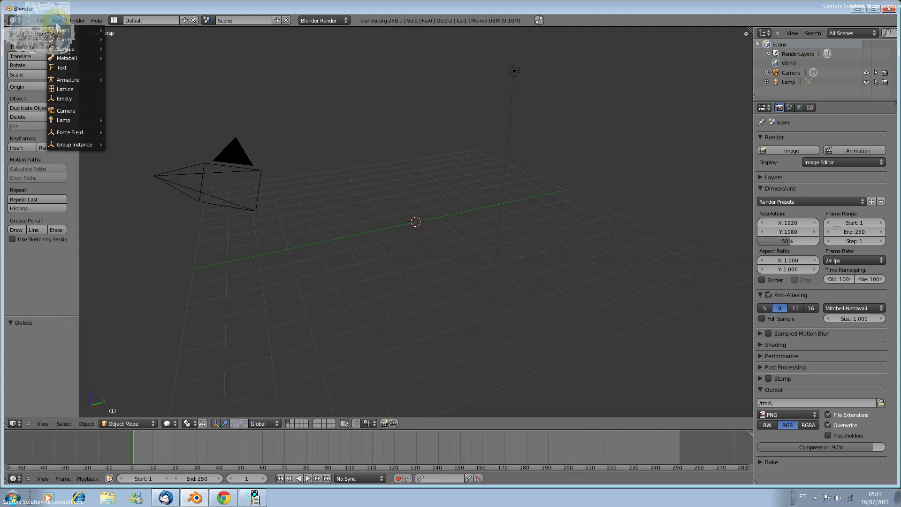
pyautogui.moveTo(67, 30)
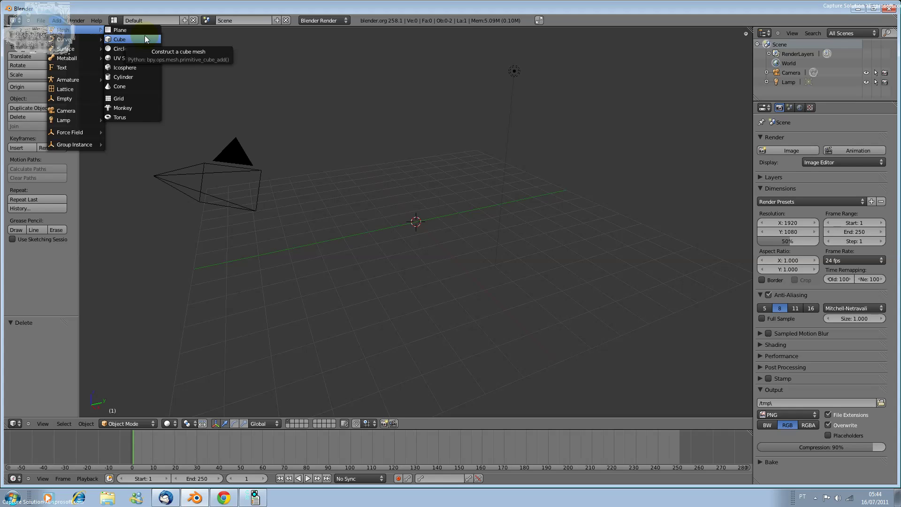
pyautogui.click(141, 49)
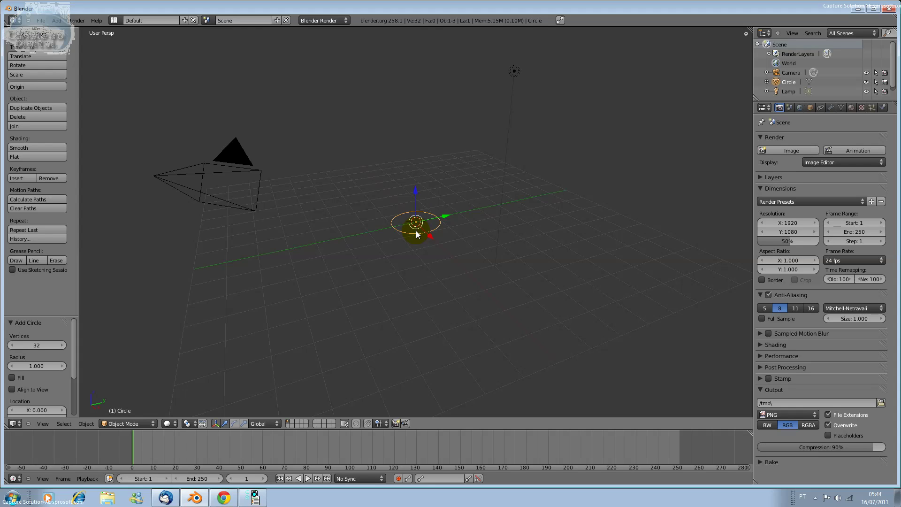
pyautogui.press('KP_0')
pyautogui.press('KP_0')
pyautogui.press('KP_7')
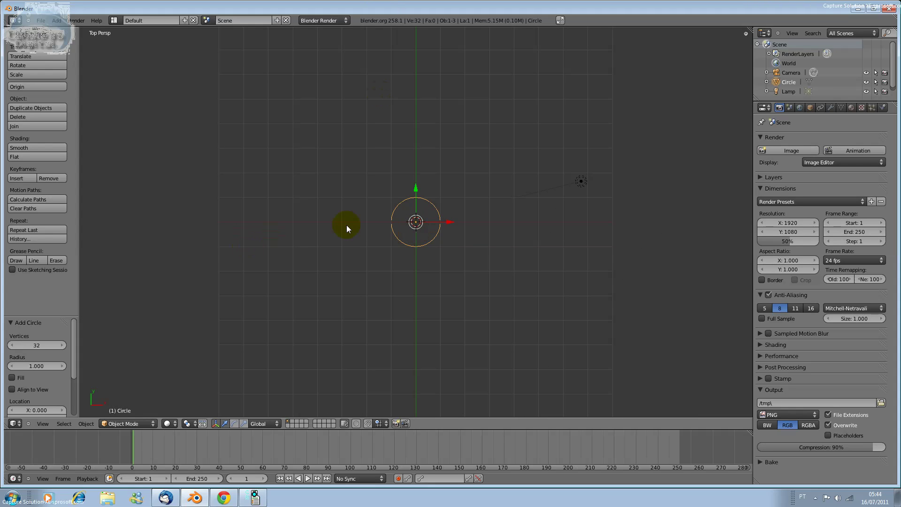
pyautogui.scroll(1, 426, 215)
pyautogui.scroll(1, 426, 218)
pyautogui.scroll(2, 426, 218)
# Step: Enter Edit Mode and drag the circle's bottom vertex slightly inward
pyautogui.press('Tab')
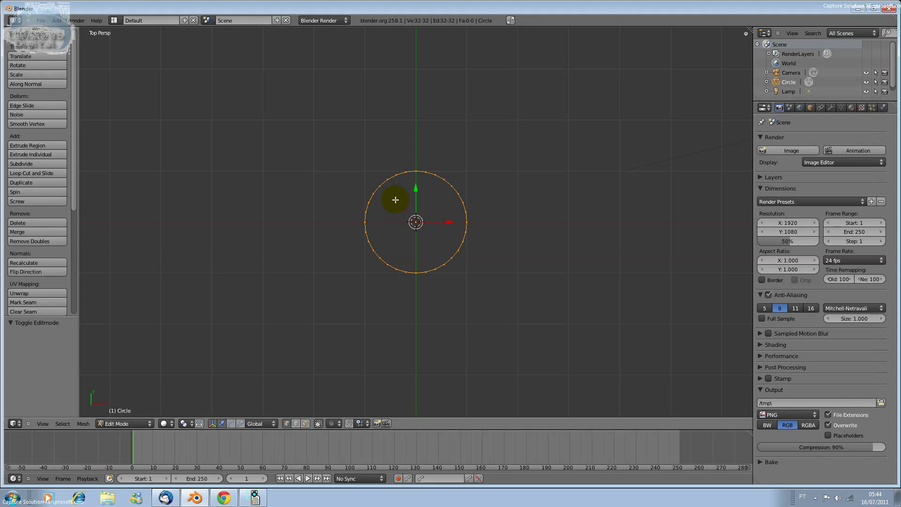
pyautogui.scroll(2, 395, 199)
pyautogui.scroll(2, 395, 199)
pyautogui.scroll(2, 395, 199)
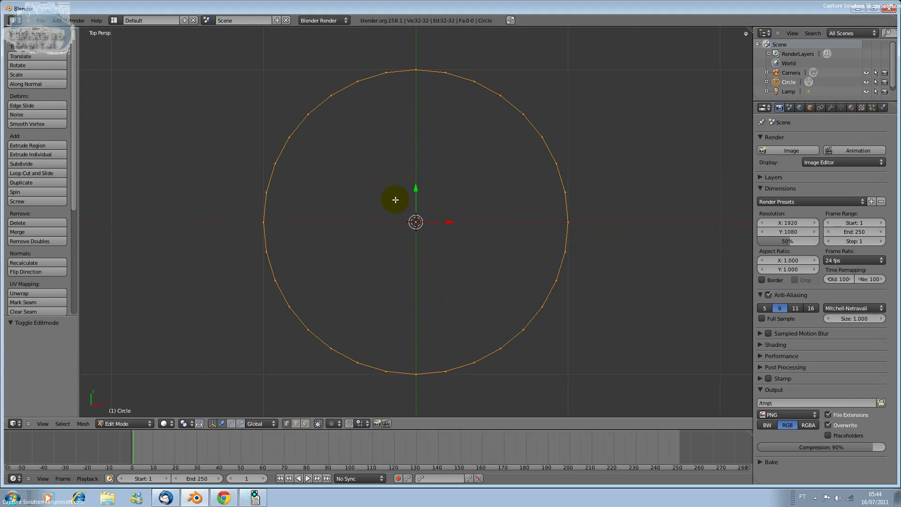
pyautogui.click(383, 72)
pyautogui.click(286, 424)
pyautogui.rightClick(306, 329)
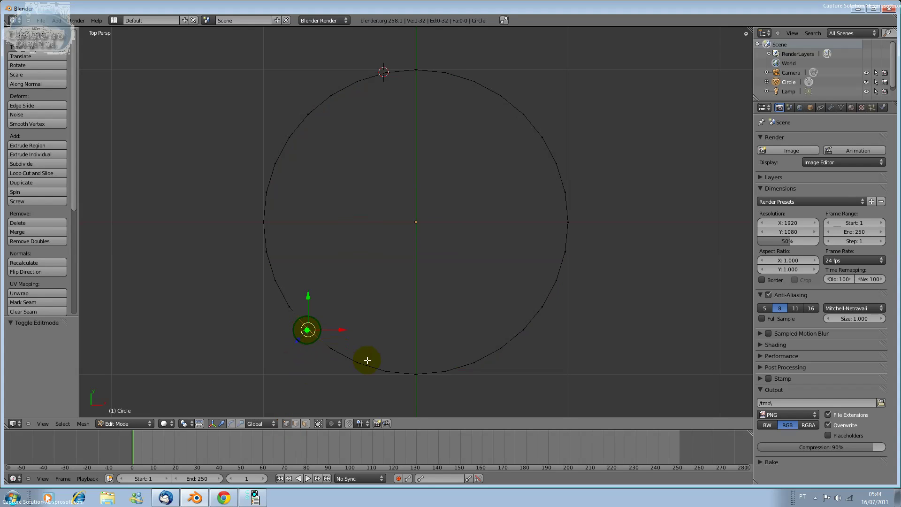
pyautogui.rightClick(414, 373)
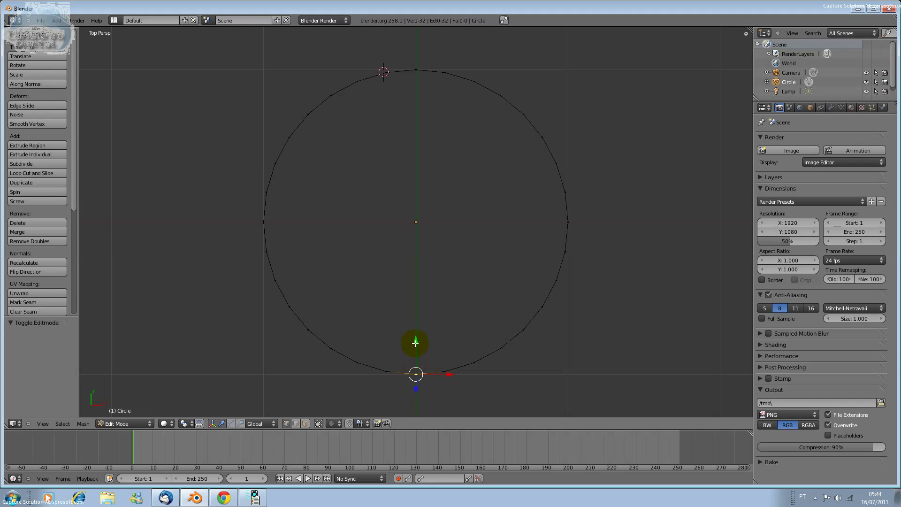
pyautogui.moveTo(415, 342); pyautogui.dragTo(426, 356)
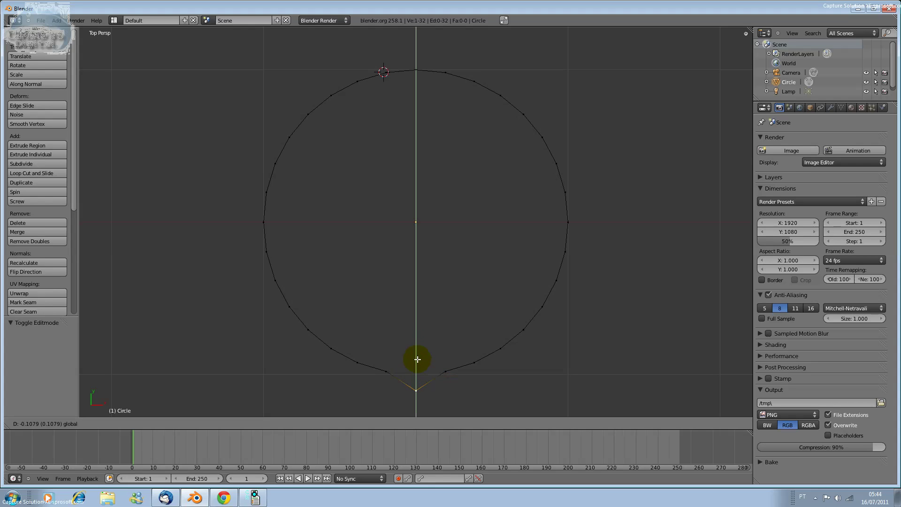
pyautogui.moveTo(427, 356); pyautogui.dragTo(428, 339)
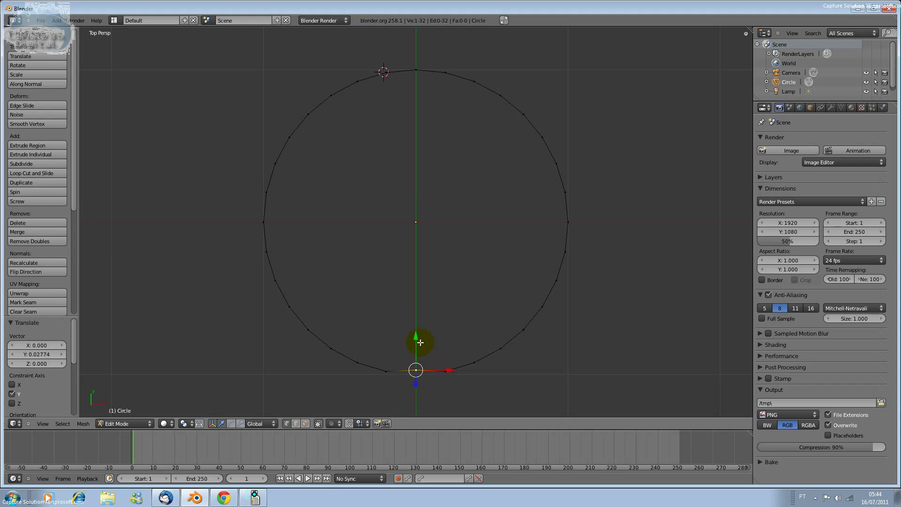
pyautogui.moveTo(416, 340); pyautogui.dragTo(416, 341)
# Step: Nudge the right vertex inward and the top vertex slightly down
pyautogui.rightClick(568, 221)
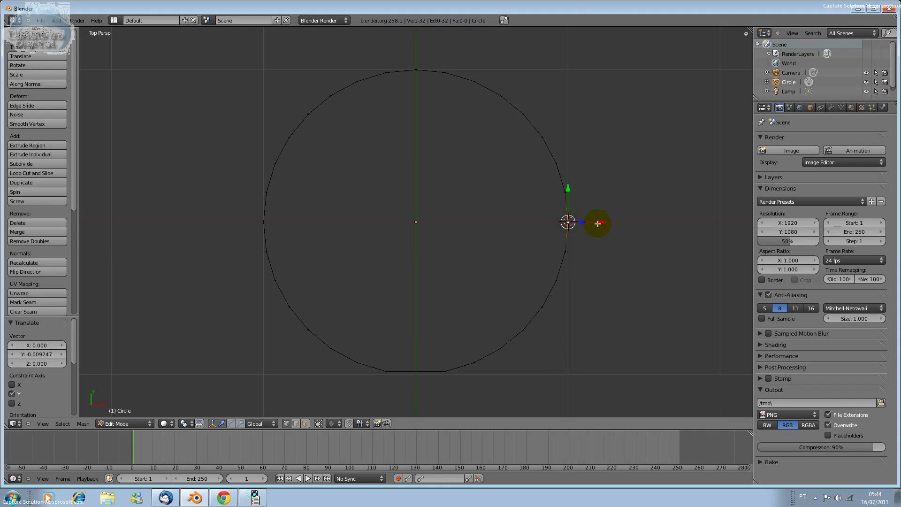
pyautogui.press('g')
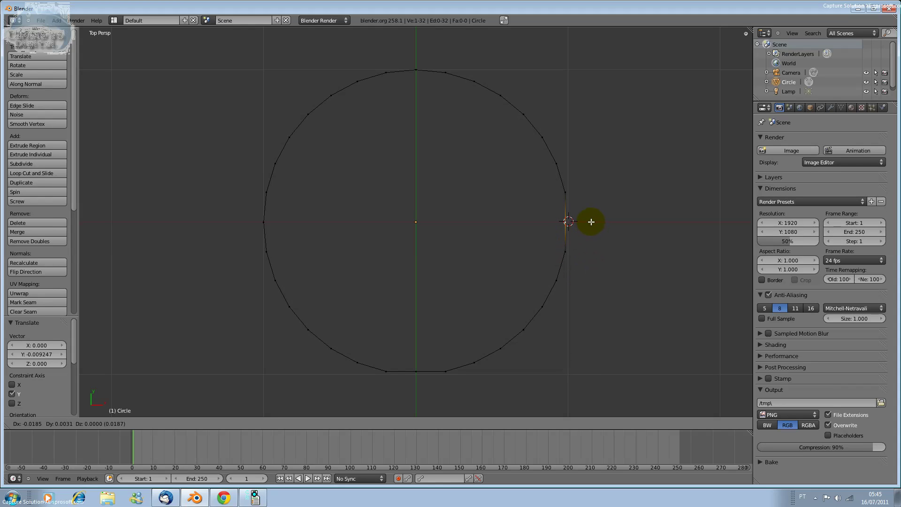
pyautogui.rightClick(591, 221)
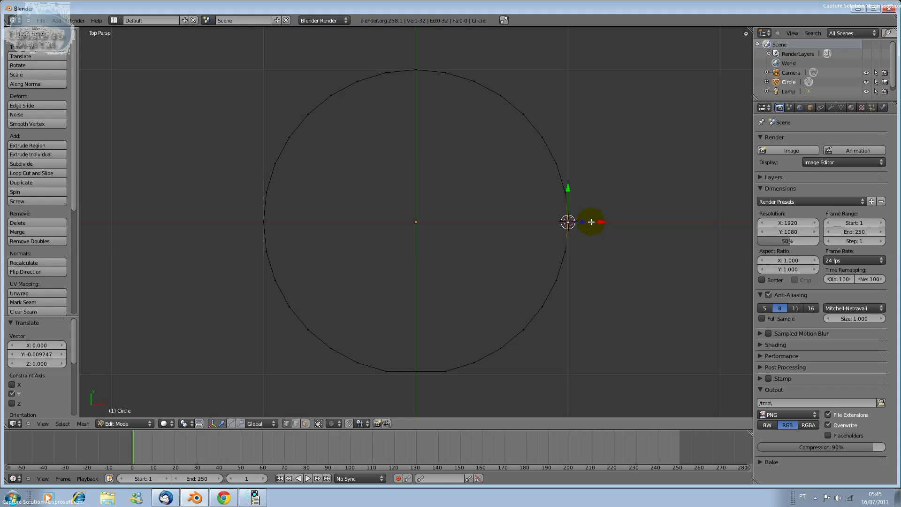
pyautogui.press('g')
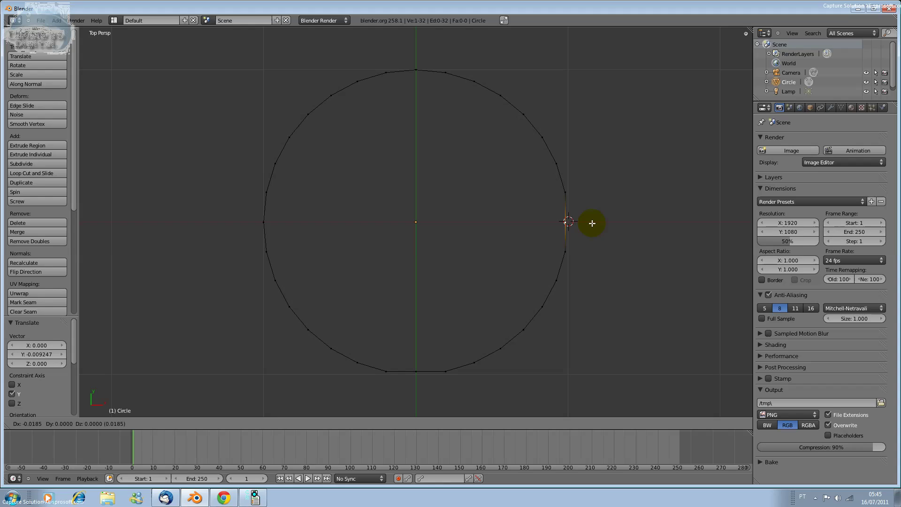
pyautogui.click(592, 223)
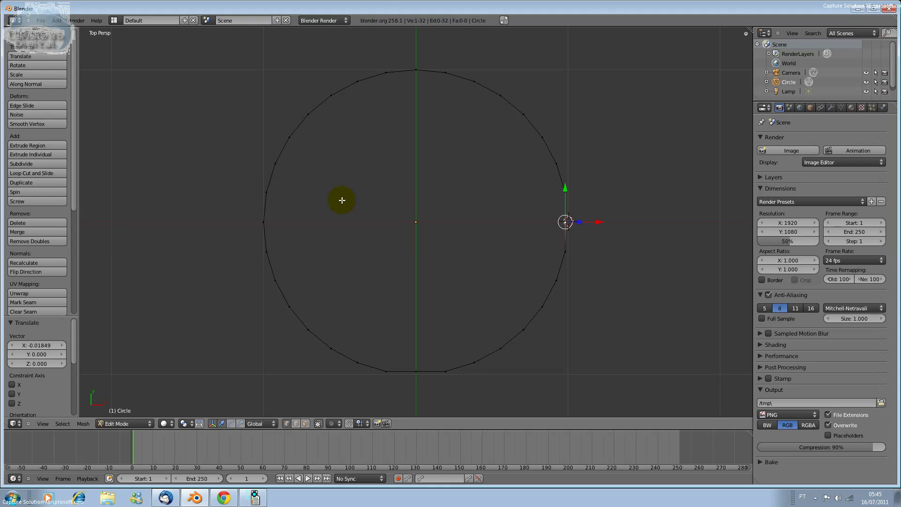
pyautogui.rightClick(415, 69)
pyautogui.moveTo(416, 36)
pyautogui.mouseDown()
pyautogui.moveTo(417, 53)
pyautogui.moveTo(420, 29)
pyautogui.moveTo(412, 44)
pyautogui.mouseUp()
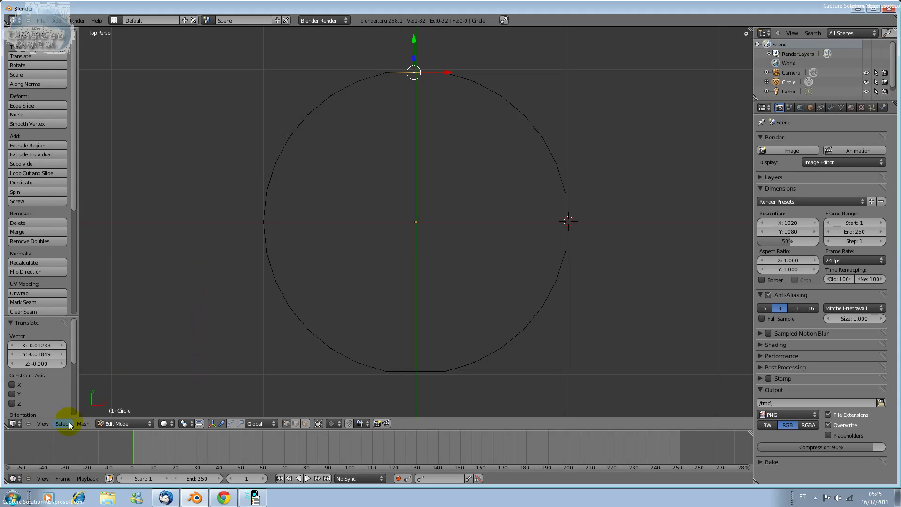
# Step: Pull the circle's left vertex inward to form a notch
pyautogui.click(264, 220)
pyautogui.rightClick(263, 220)
pyautogui.click(208, 194)
pyautogui.click(185, 192)
pyautogui.press('g')
pyautogui.click(174, 193)
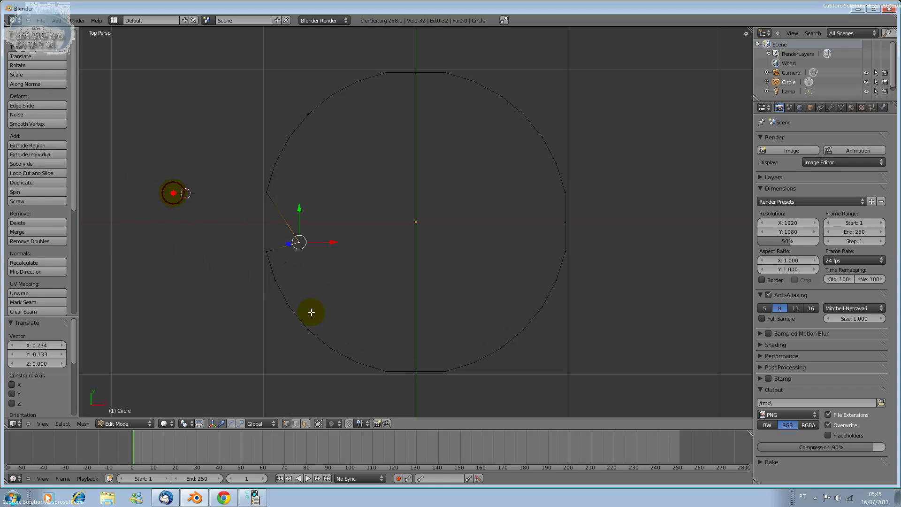
# Step: Try Select > Quads, then nudge a lower-left vertex by about 0.015
pyautogui.click(66, 424)
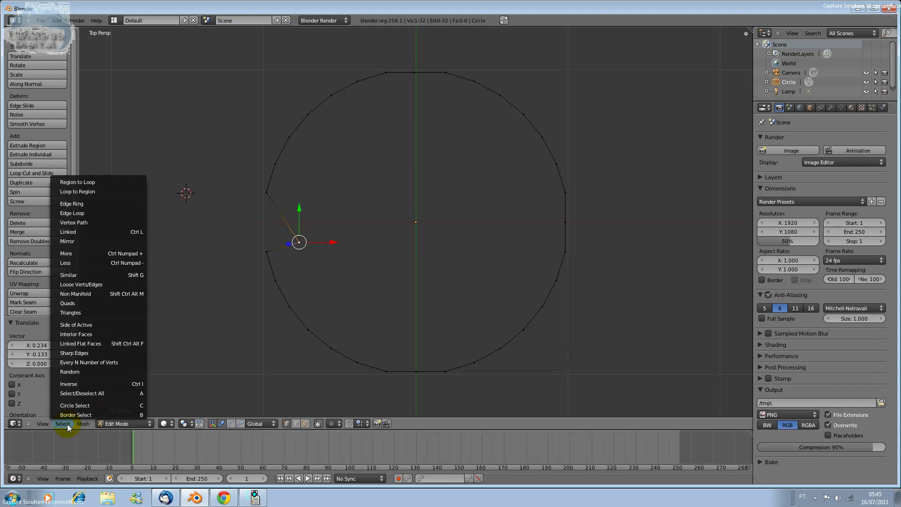
pyautogui.click(79, 303)
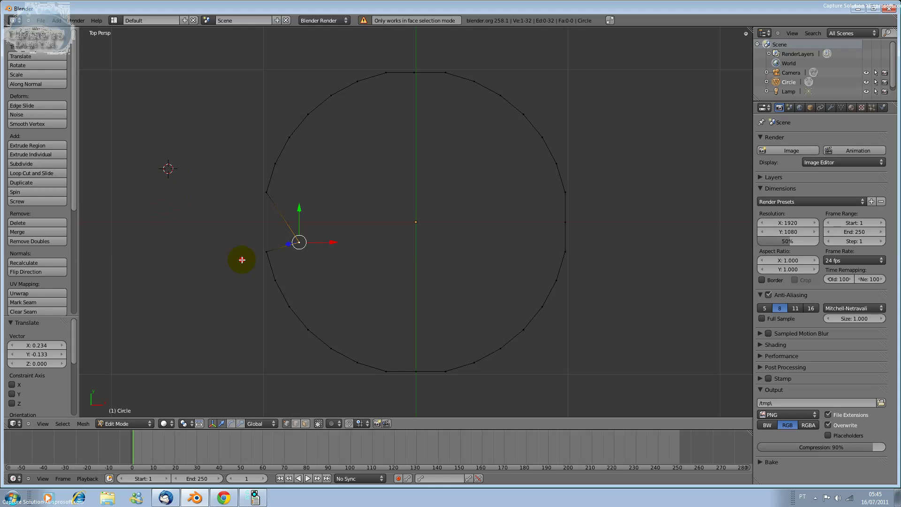
pyautogui.rightClick(308, 331)
pyautogui.press('g')
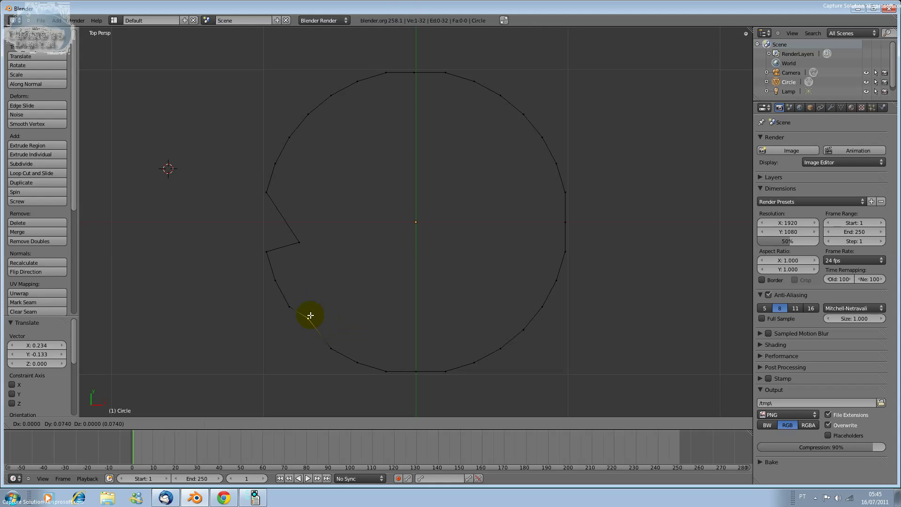
pyautogui.click(307, 326)
pyautogui.click(316, 312)
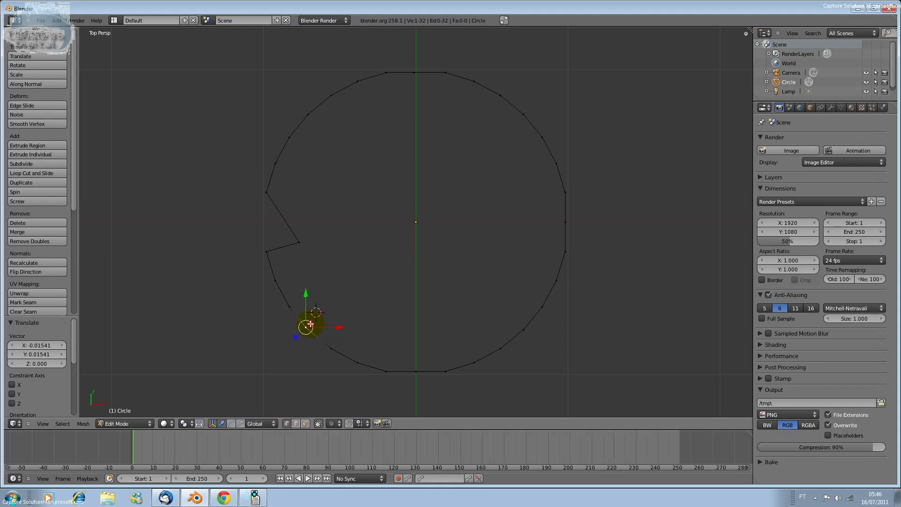
pyautogui.press('g')
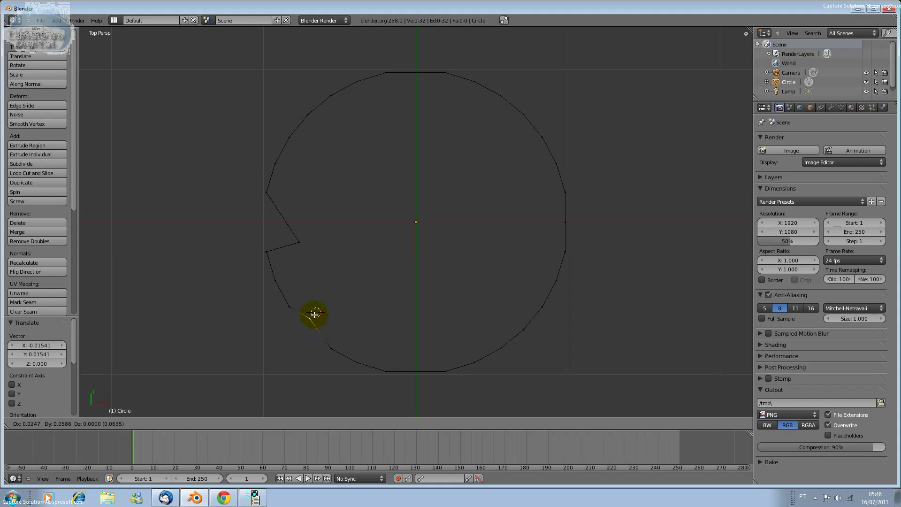
pyautogui.rightClick(330, 323)
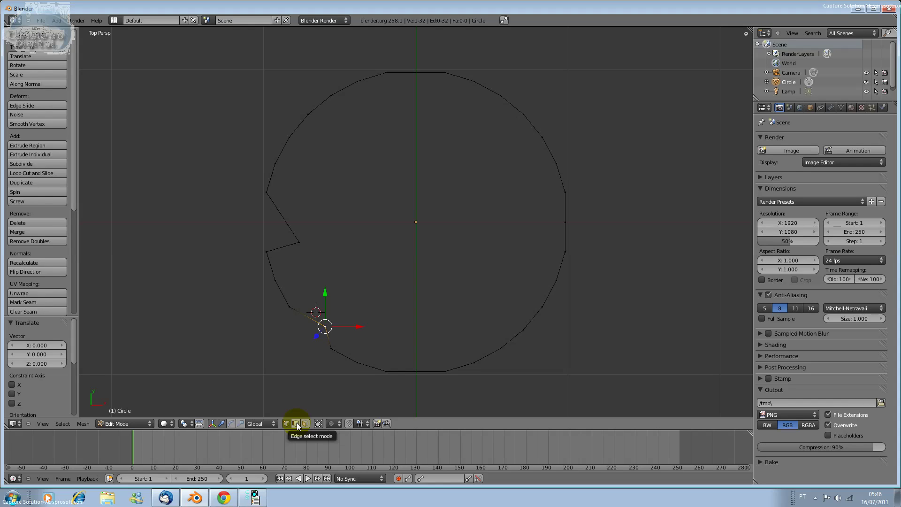
# Step: Restore the move gizmo and shift the selected vertex up and slightly left
pyautogui.click(220, 422)
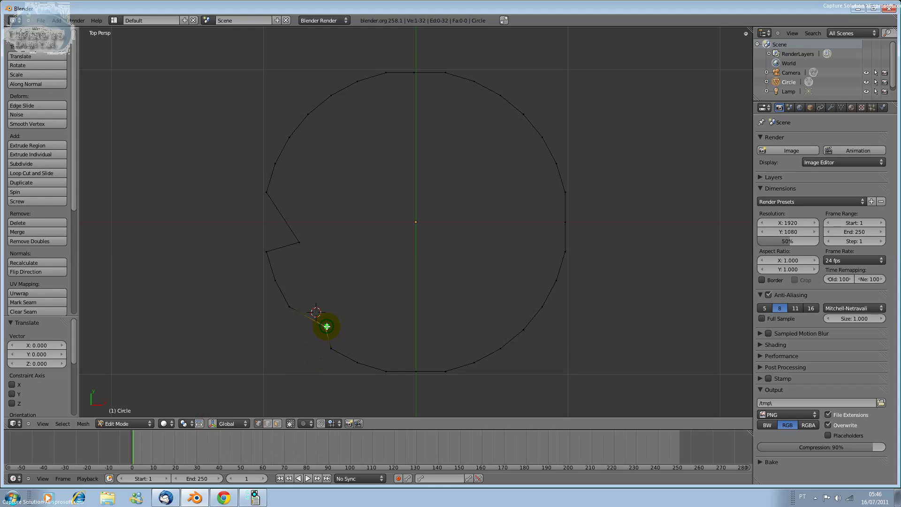
pyautogui.click(213, 424)
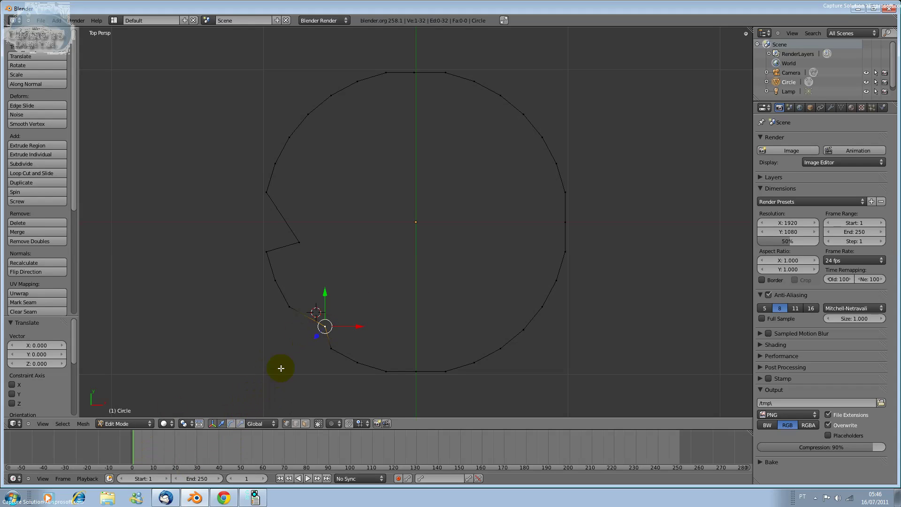
pyautogui.moveTo(324, 293); pyautogui.dragTo(320, 269)
pyautogui.moveTo(351, 302); pyautogui.dragTo(347, 302)
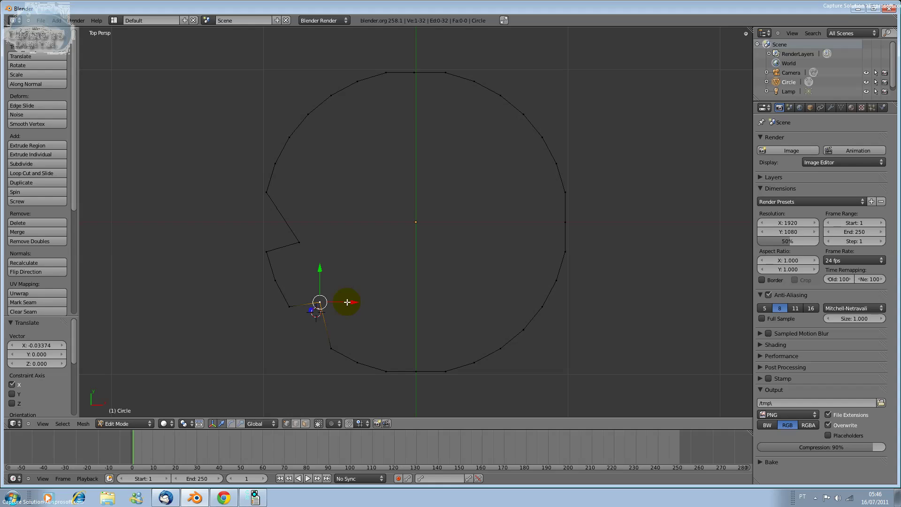
# Step: Move the bottom edges and push three right-side edges by -0.177 along X
pyautogui.click(298, 423)
pyautogui.click(370, 366)
pyautogui.rightClick(371, 368)
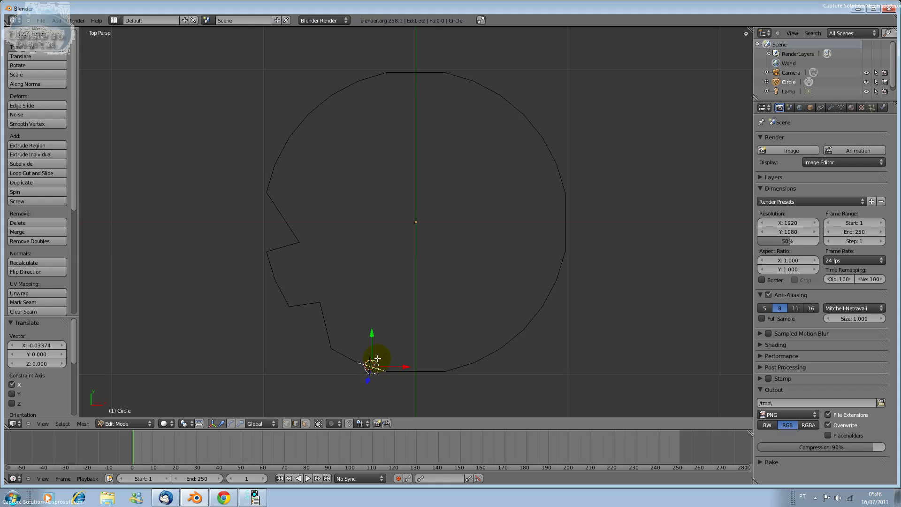
pyautogui.moveTo(374, 363); pyautogui.dragTo(358, 357)
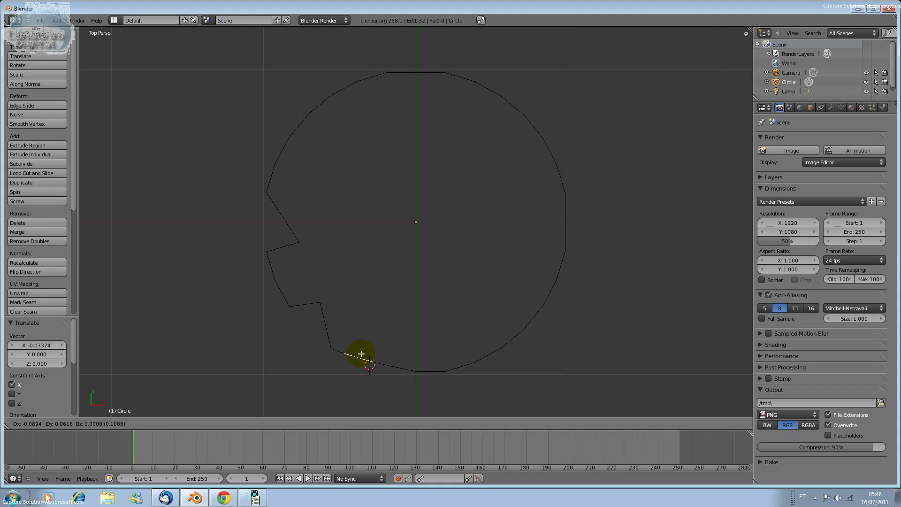
pyautogui.rightClick(397, 366)
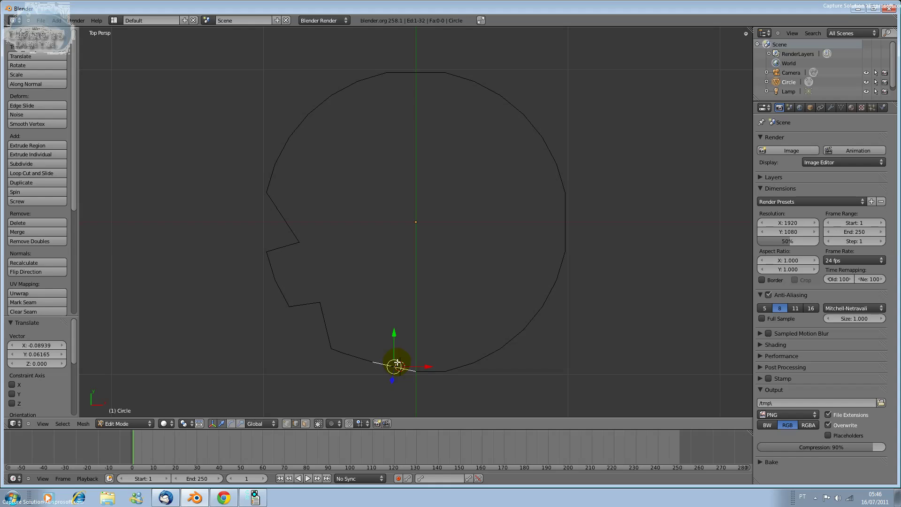
pyautogui.press('g')
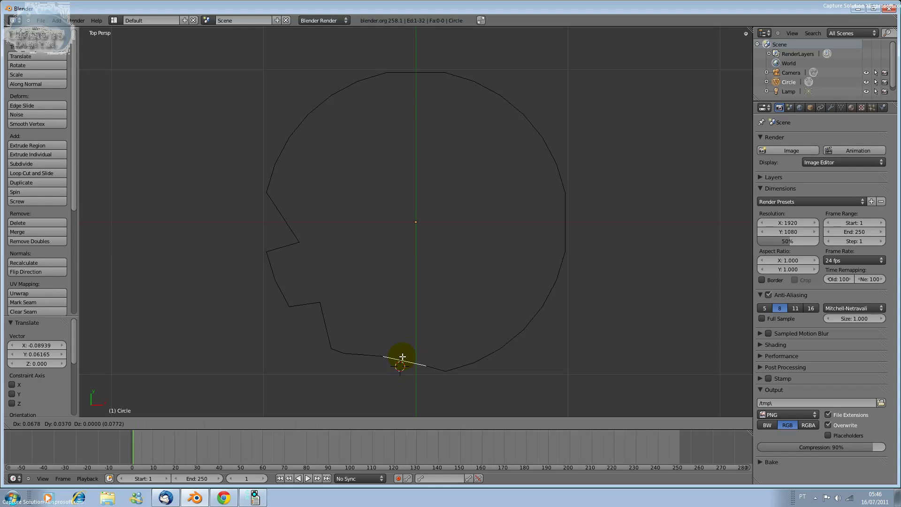
pyautogui.click(399, 356)
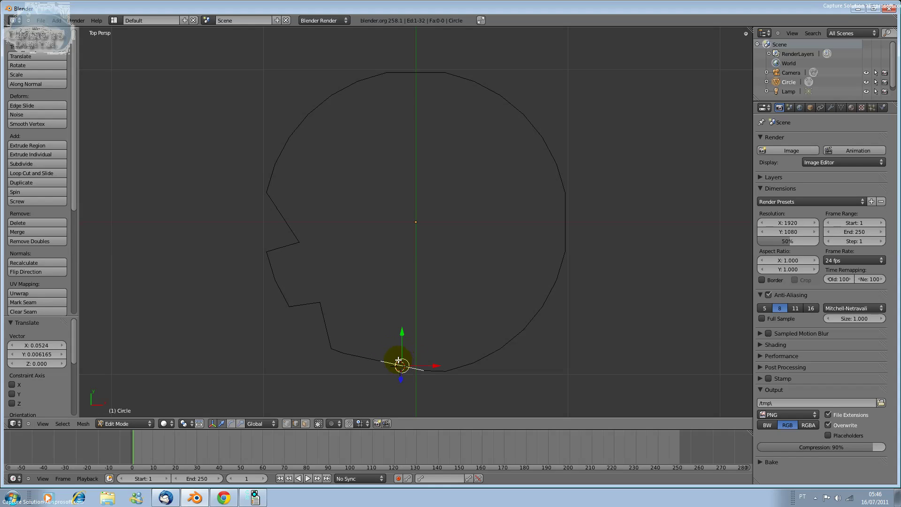
pyautogui.keyDown('shift'); pyautogui.rightClick(518, 332); pyautogui.keyUp('shift')
pyautogui.keyDown('shift'); pyautogui.rightClick(564, 224); pyautogui.keyUp('shift')
pyautogui.keyDown('shift'); pyautogui.rightClick(552, 154); pyautogui.keyUp('shift')
pyautogui.moveTo(525, 272)
pyautogui.mouseDown()
pyautogui.moveTo(561, 290)
pyautogui.moveTo(498, 305)
pyautogui.mouseUp()
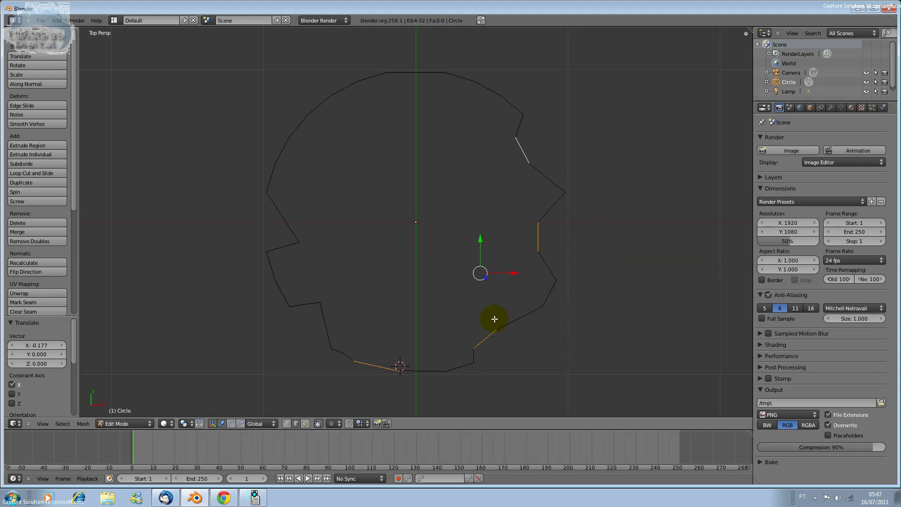
# Step: Switch to Face select and place the 3D cursor around the left notch and top
pyautogui.click(305, 424)
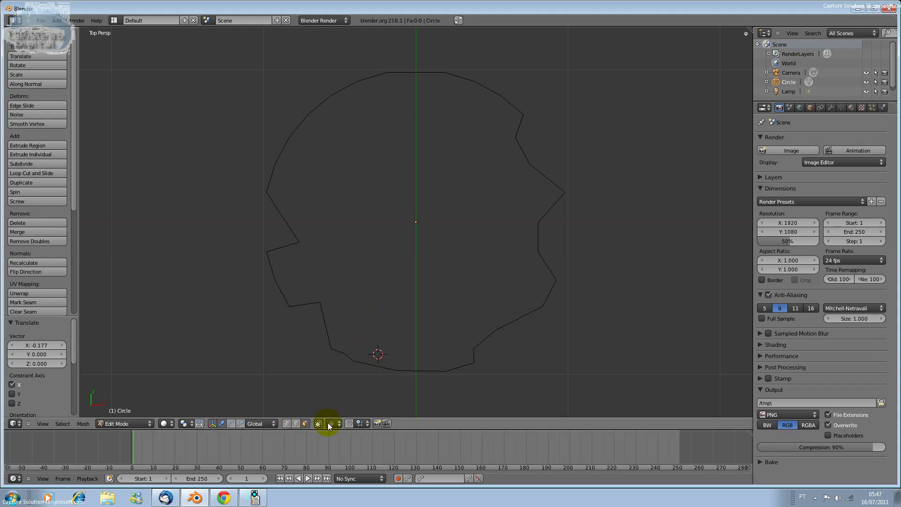
pyautogui.click(296, 238)
pyautogui.click(294, 234)
pyautogui.click(300, 114)
pyautogui.click(380, 75)
pyautogui.click(137, 421)
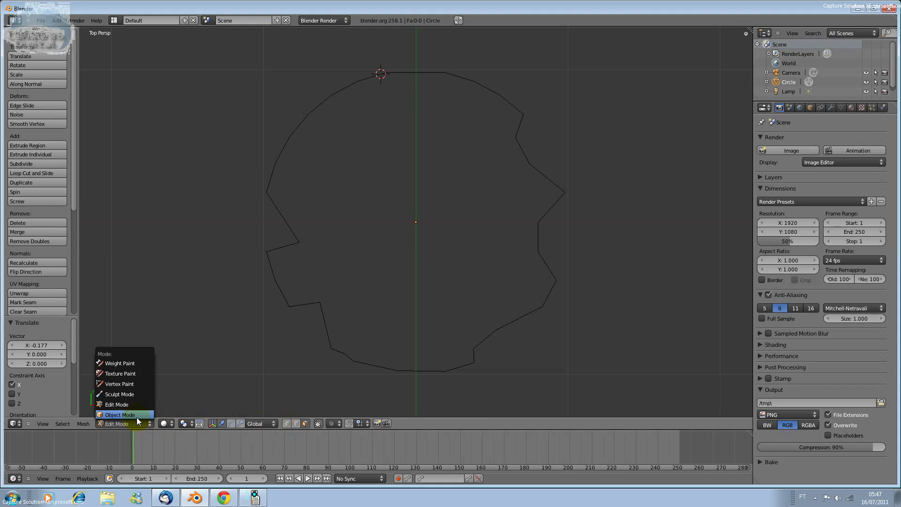
# Step: Delete the notched circle in Object Mode and add a UV sphere
pyautogui.click(137, 416)
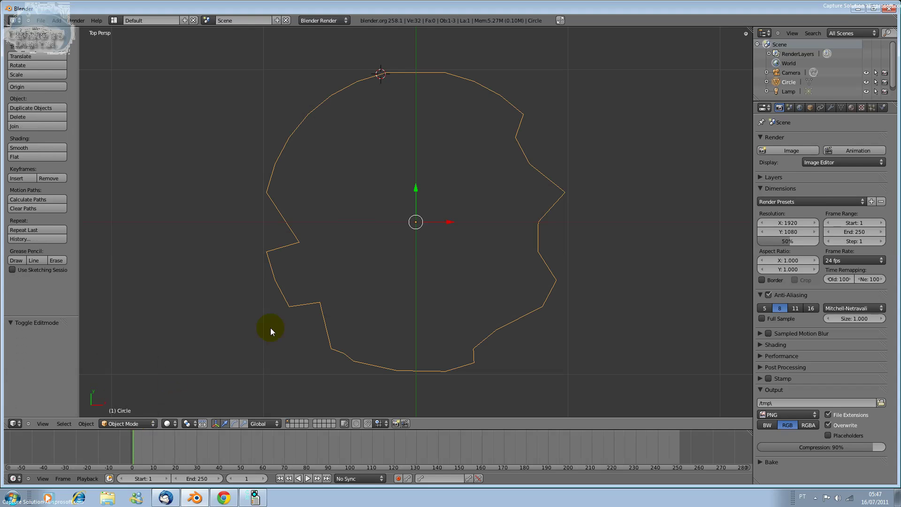
pyautogui.press('x')
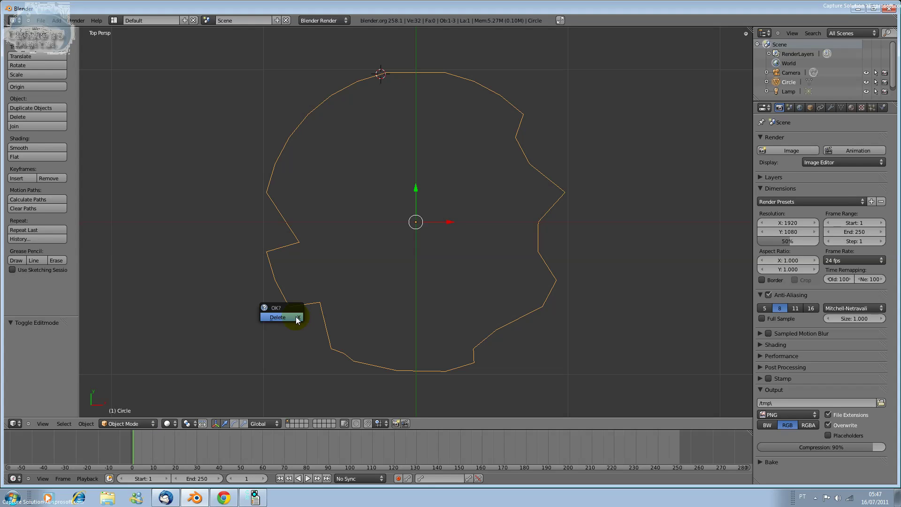
pyautogui.click(297, 318)
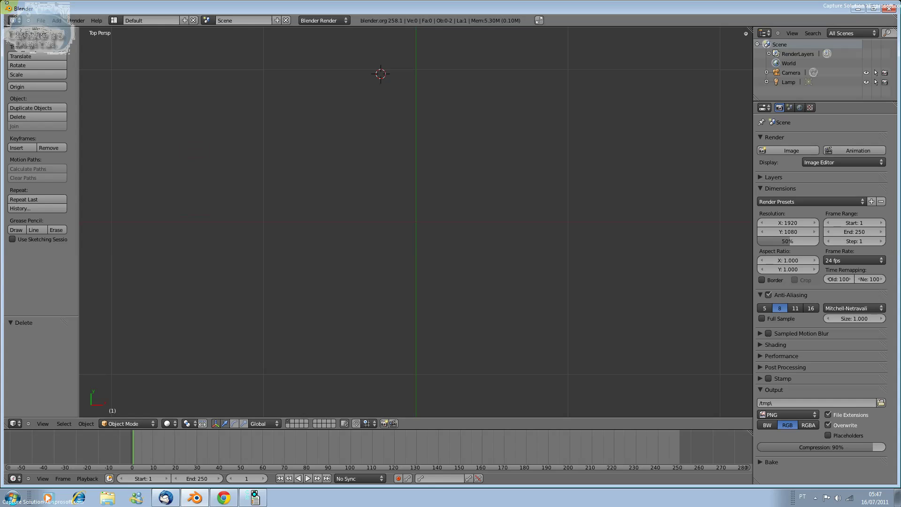
pyautogui.click(60, 22)
pyautogui.moveTo(64, 30)
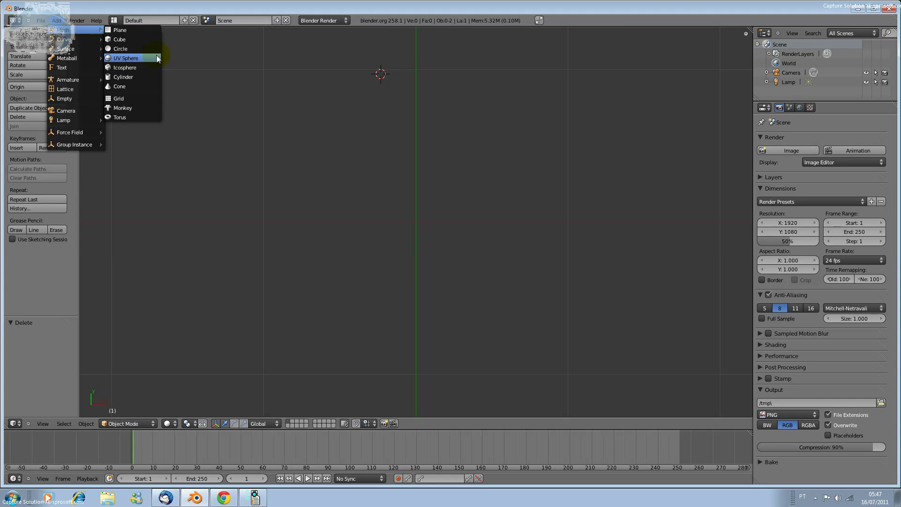
pyautogui.click(140, 57)
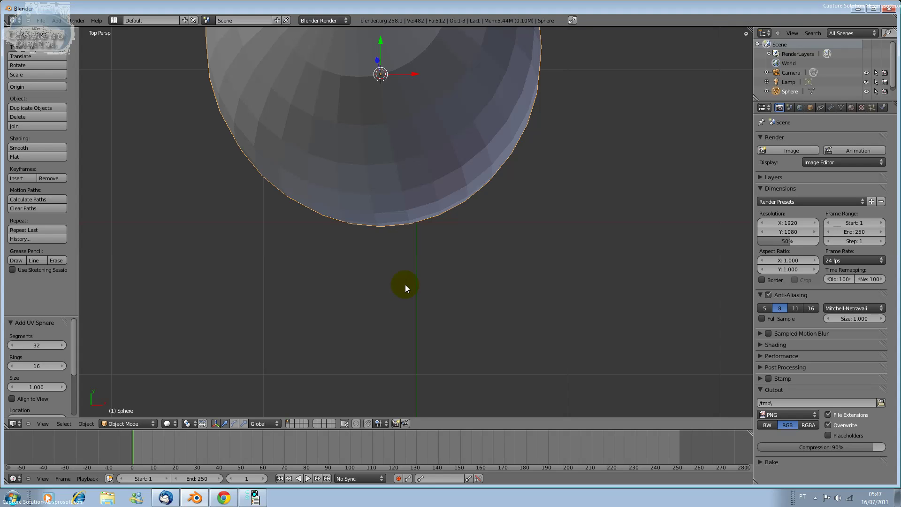
# Step: Inspect the sphere's mesh from camera, top and bottom views, then return to Object Mode
pyautogui.press('KP_0')
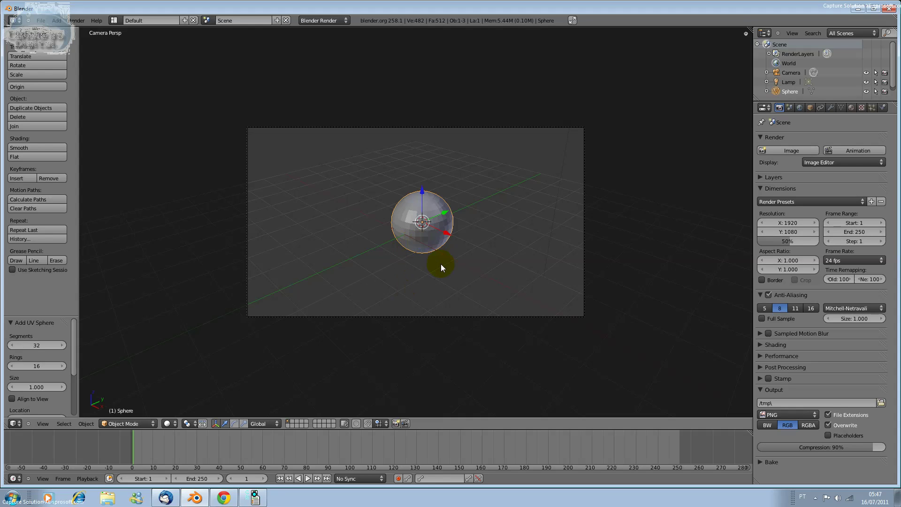
pyautogui.press('Tab')
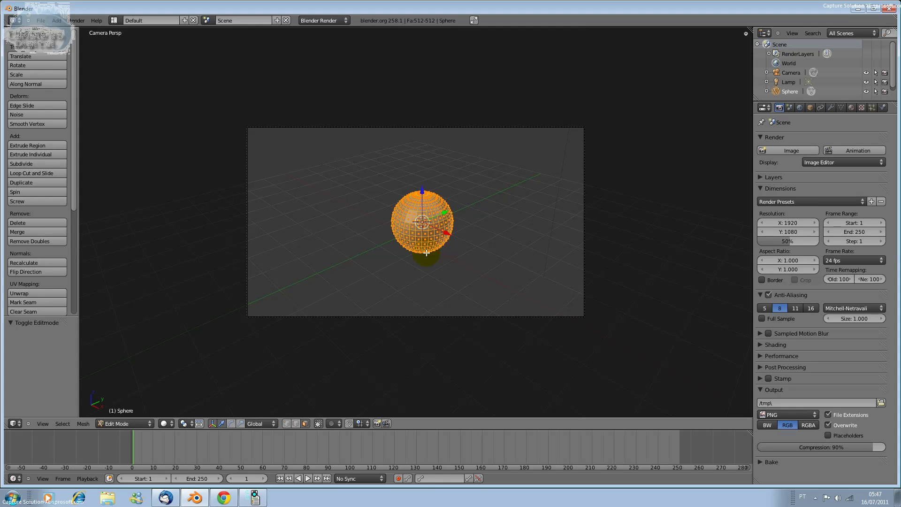
pyautogui.press('KP_7')
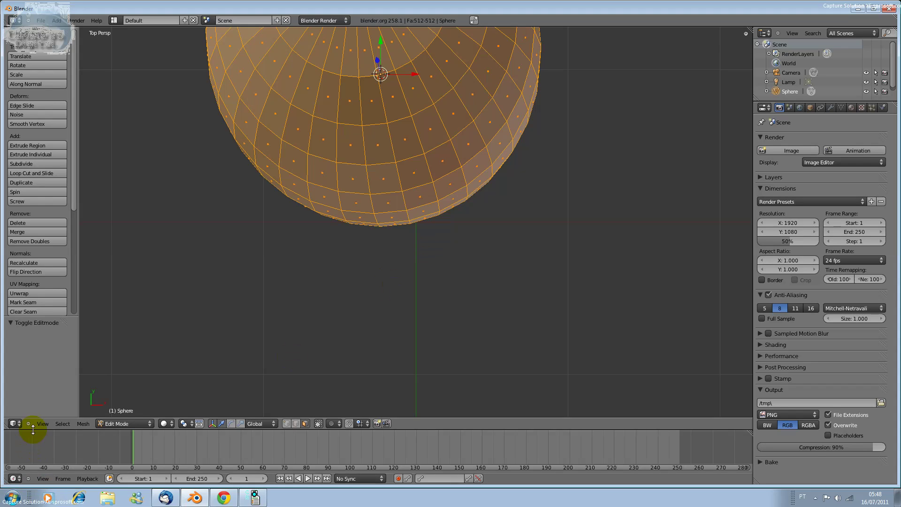
pyautogui.click(42, 423)
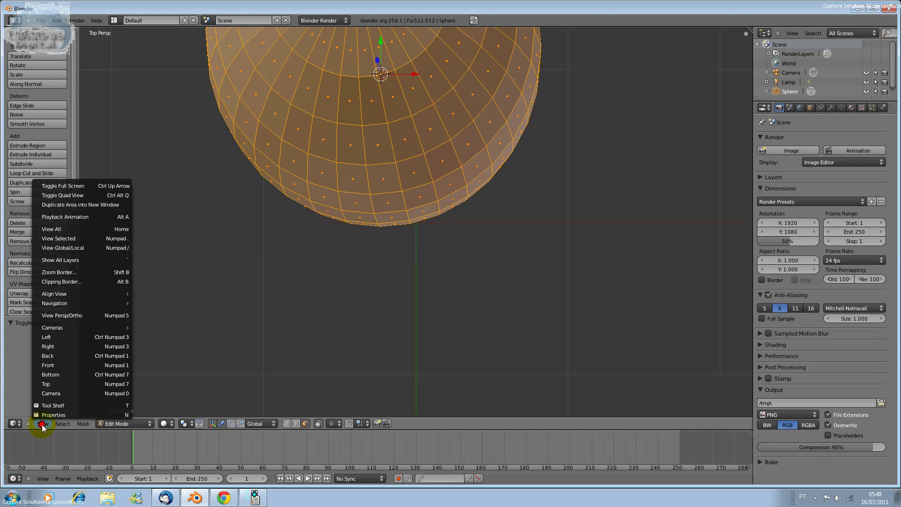
pyautogui.click(55, 387)
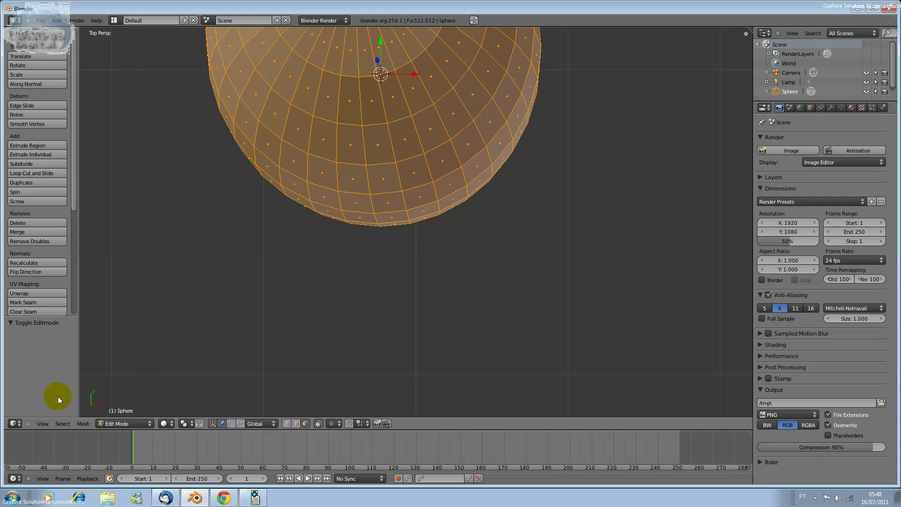
pyautogui.click(55, 423)
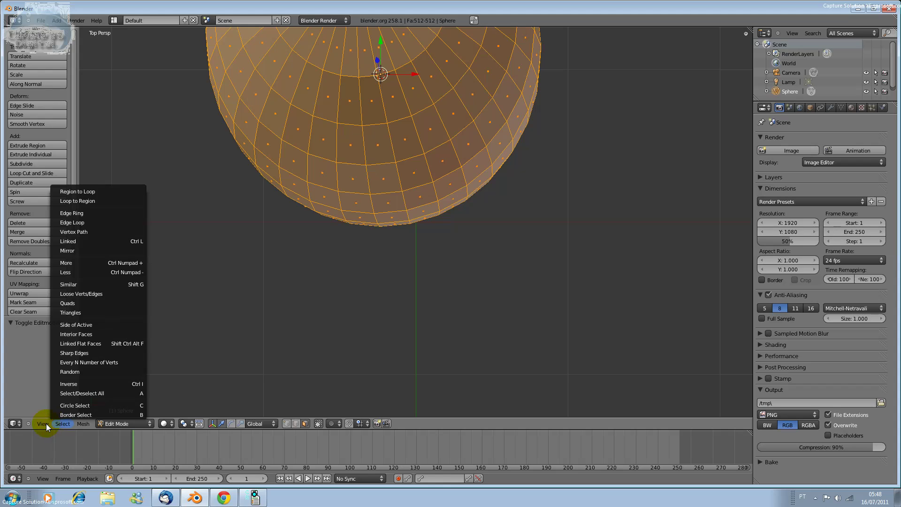
pyautogui.click(46, 424)
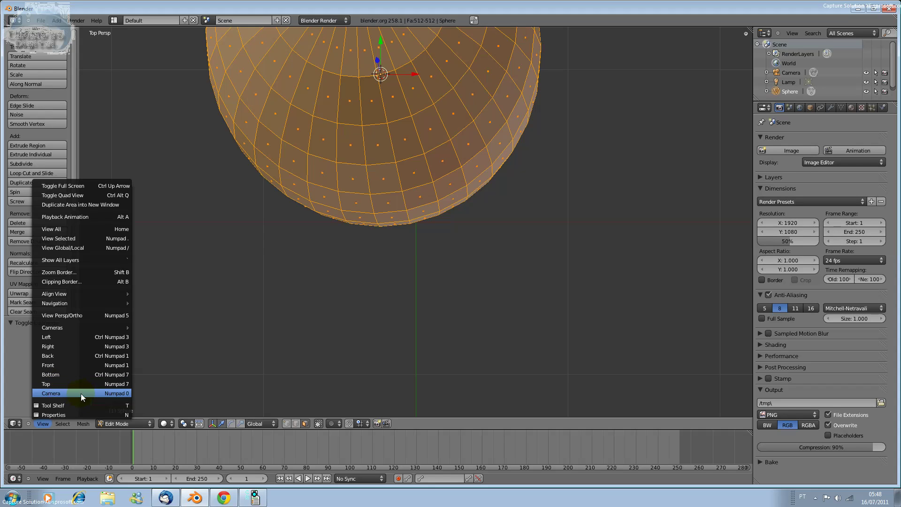
pyautogui.click(82, 375)
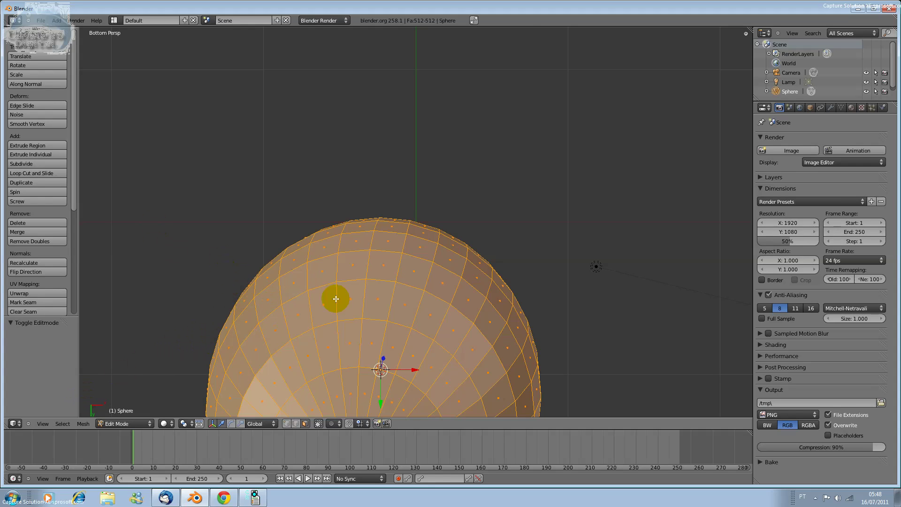
pyautogui.press('Tab')
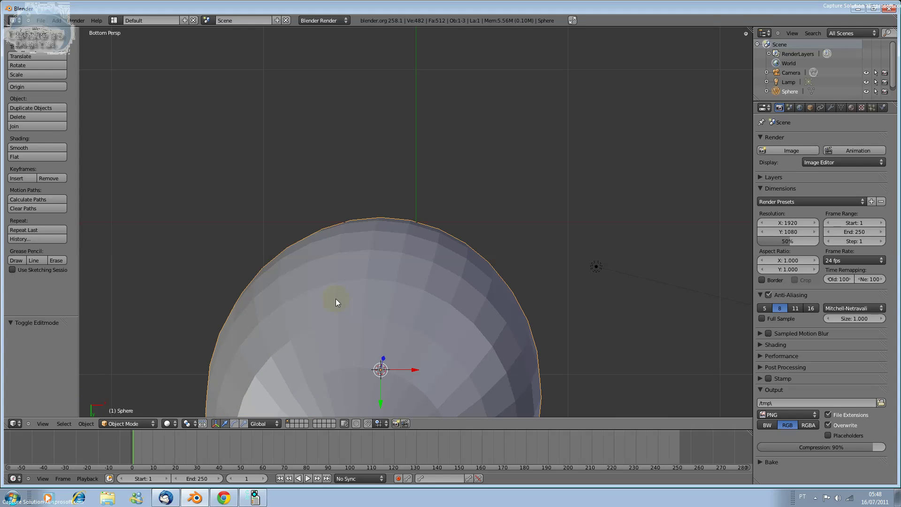
# Step: Move the sphere to X 0.200, Y -1.023 and frame it in orthographic camera view
pyautogui.press('g')
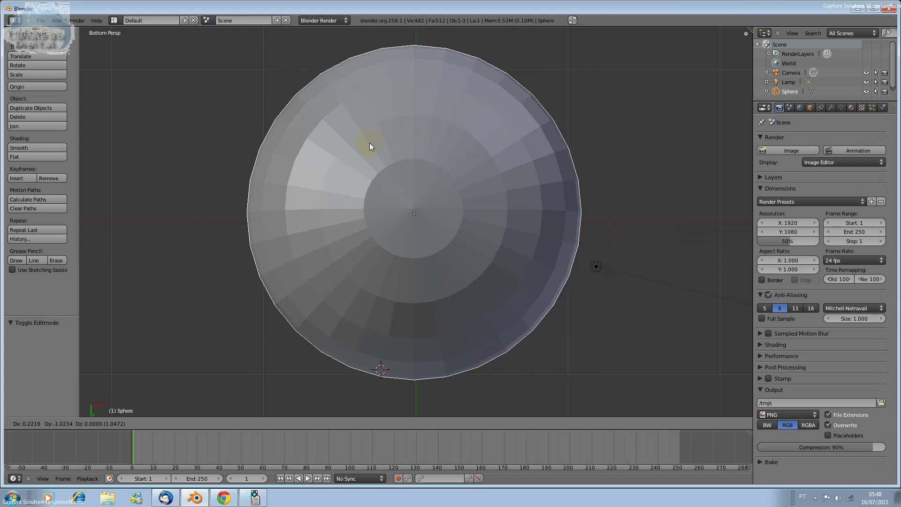
pyautogui.click(366, 142)
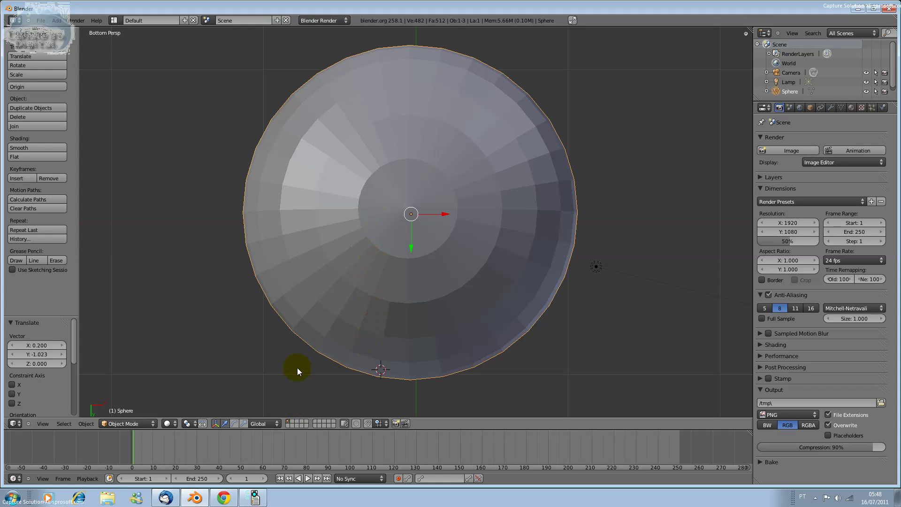
pyautogui.scroll(-1, 297, 367)
pyautogui.scroll(1, 297, 367)
pyautogui.scroll(-1, 297, 368)
pyautogui.press('KP_5')
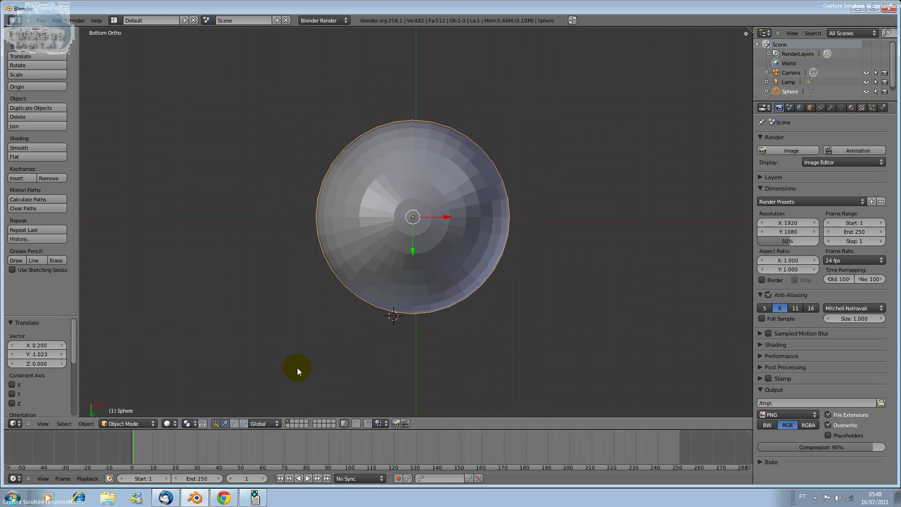
pyautogui.scroll(-1, 297, 367)
pyautogui.scroll(1, 297, 367)
pyautogui.scroll(1, 297, 368)
pyautogui.scroll(1, 297, 367)
pyautogui.scroll(-1, 297, 367)
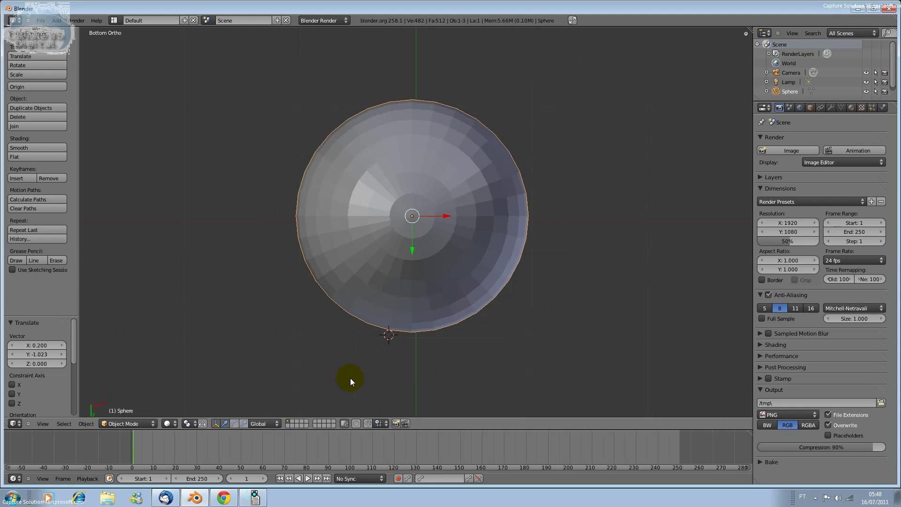
pyautogui.press('KP_0')
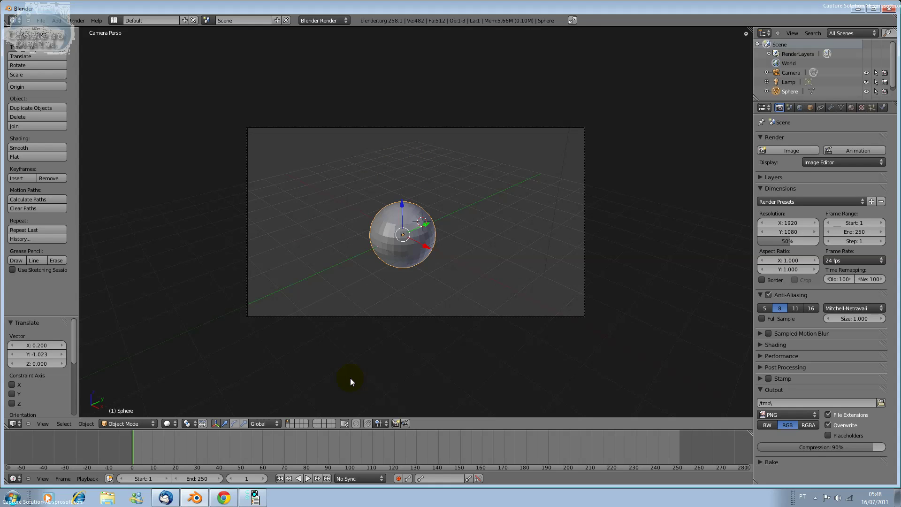
# Step: From front view in Edit Mode, select a face just right of and below centre
pyautogui.click(43, 424)
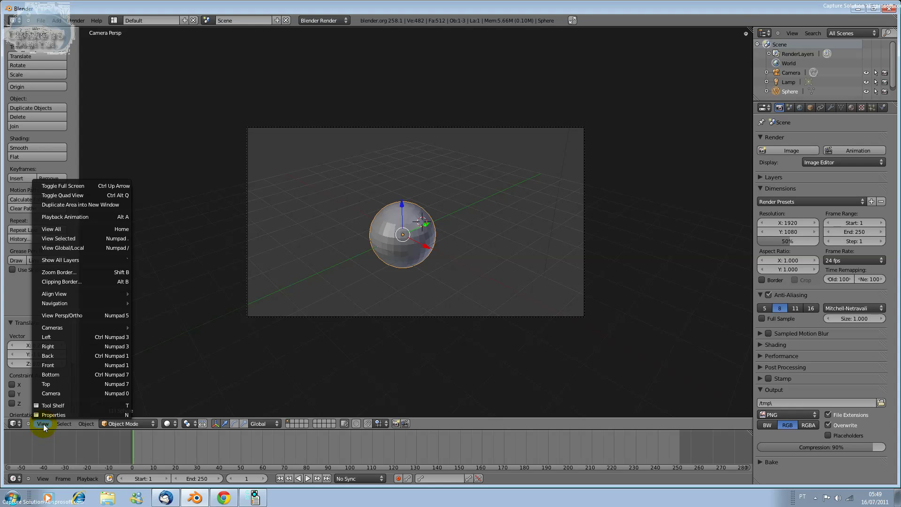
pyautogui.click(53, 367)
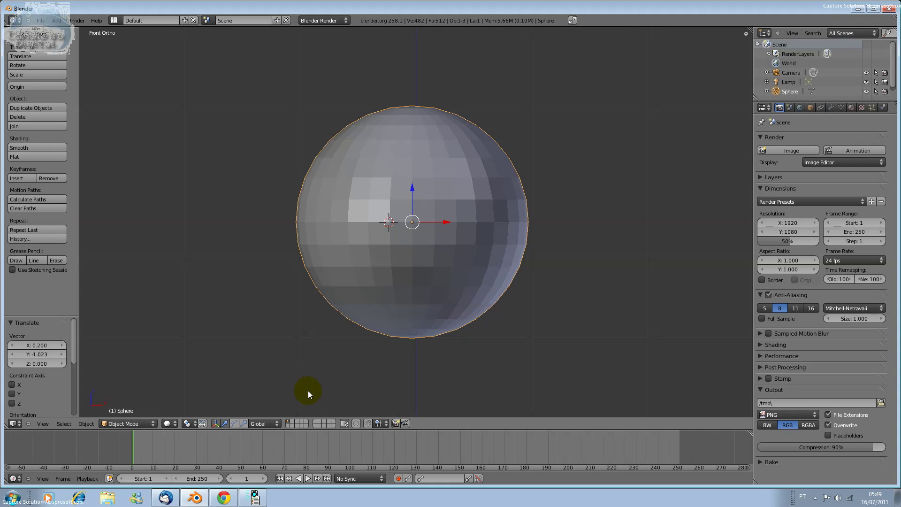
pyautogui.press('Tab')
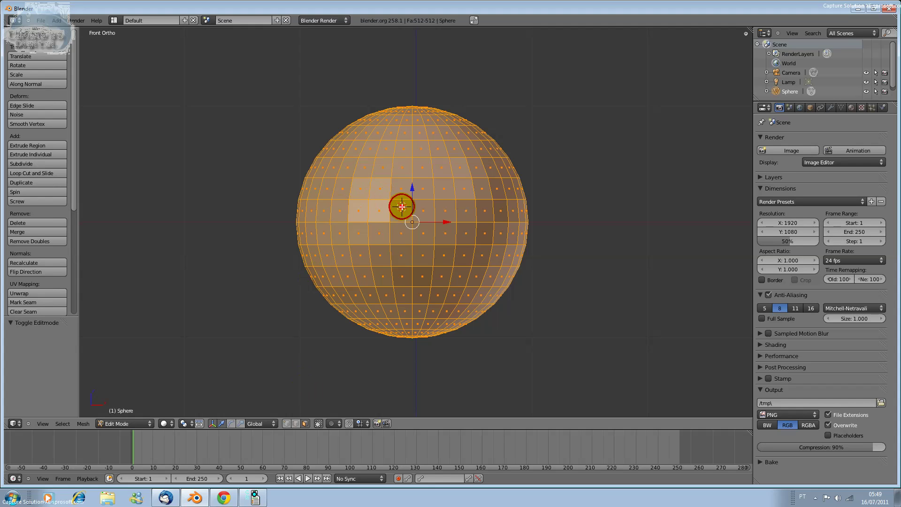
pyautogui.rightClick(400, 209)
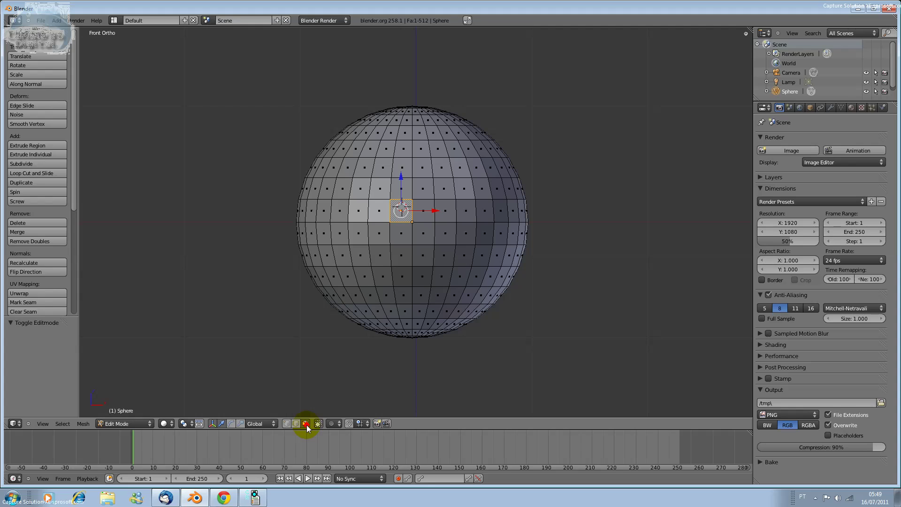
pyautogui.rightClick(442, 233)
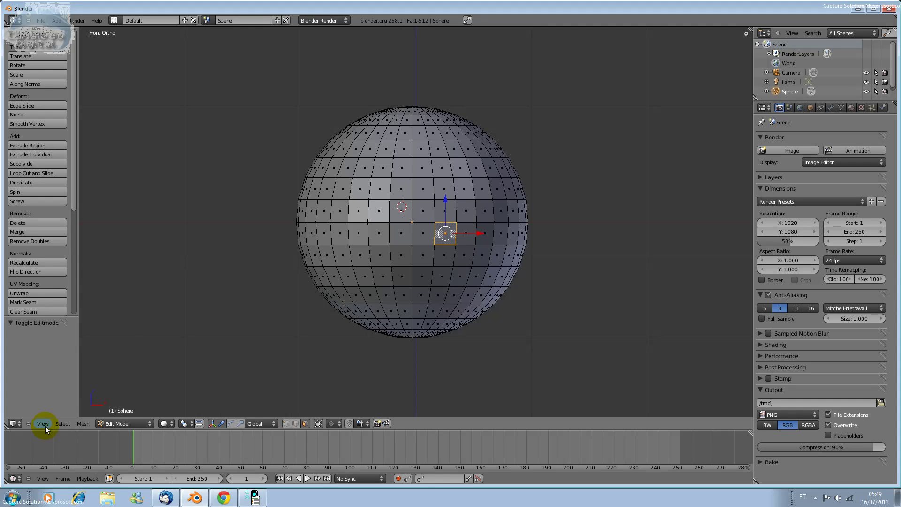
# Step: Switch to the camera view and zoom in on the sphere
pyautogui.click(45, 426)
pyautogui.click(49, 396)
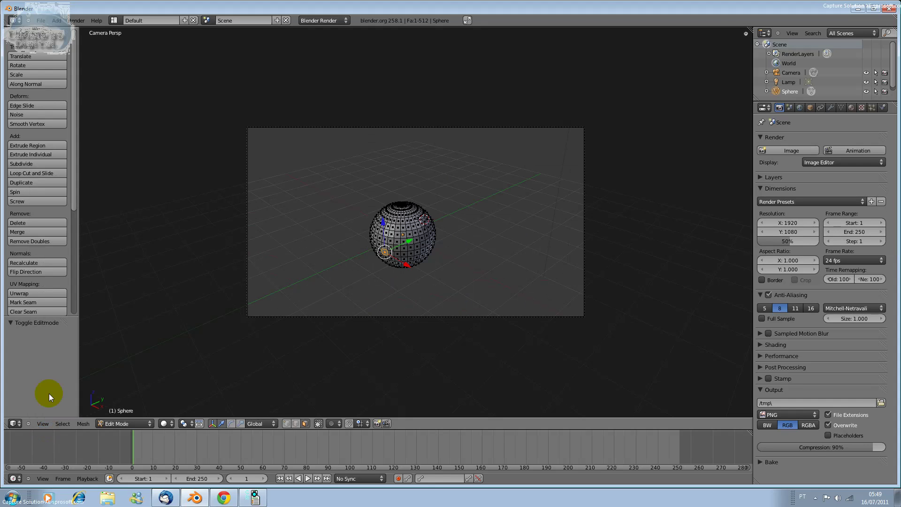
pyautogui.scroll(3, 373, 263)
pyautogui.scroll(2, 375, 263)
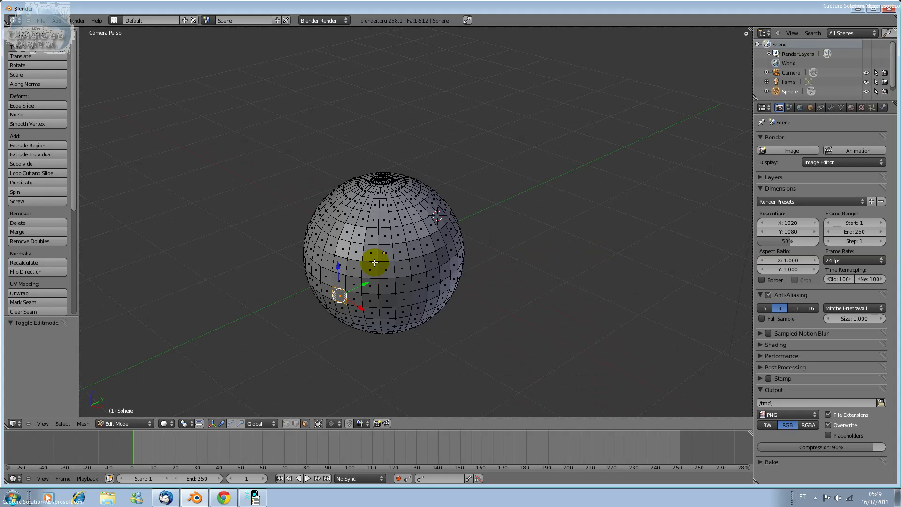
pyautogui.scroll(1, 374, 263)
pyautogui.scroll(3, 368, 264)
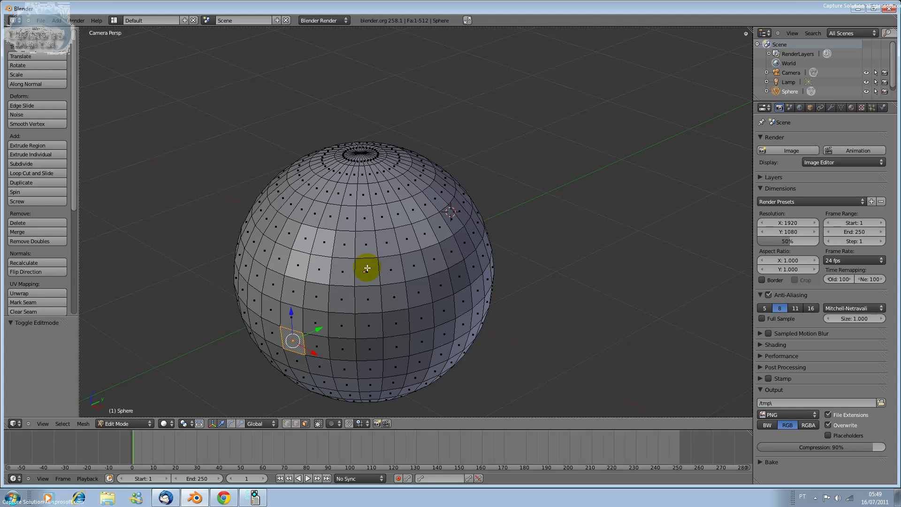
# Step: Shift-select eight scattered faces across the sphere's front
pyautogui.rightClick(367, 270)
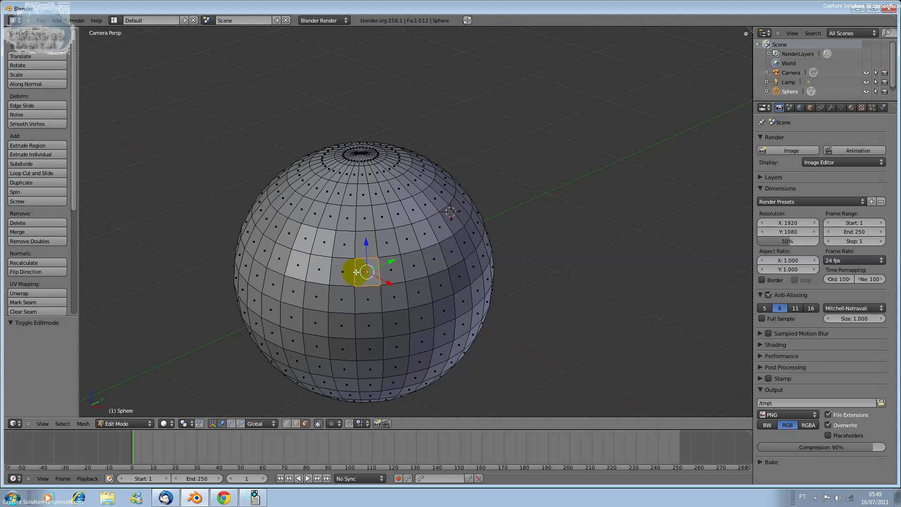
pyautogui.keyDown('shift'); pyautogui.rightClick(298, 265); pyautogui.keyUp('shift')
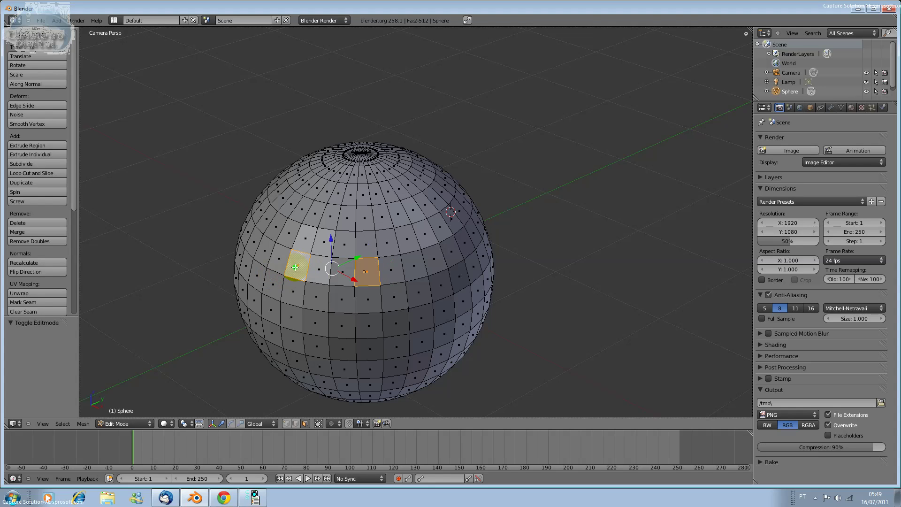
pyautogui.keyDown('shift'); pyautogui.rightClick(312, 320); pyautogui.keyUp('shift')
pyautogui.keyDown('shift'); pyautogui.rightClick(271, 311); pyautogui.keyUp('shift')
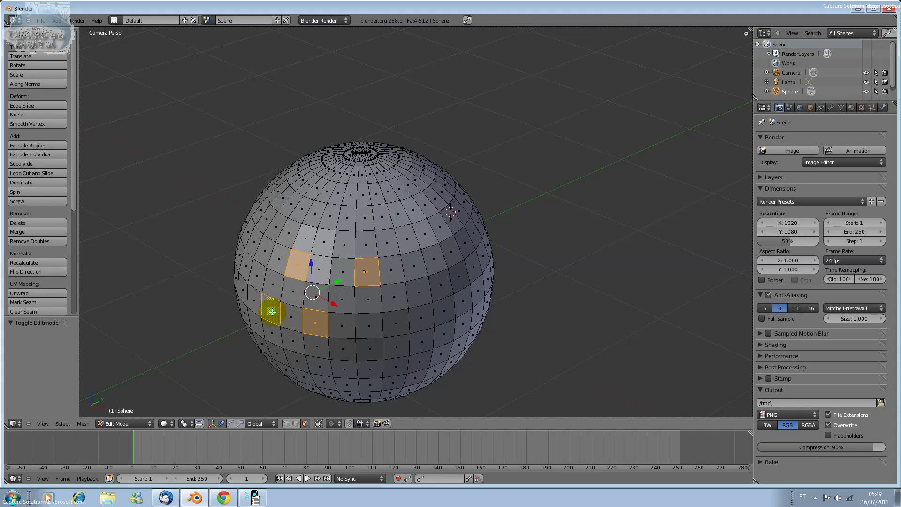
pyautogui.keyDown('shift'); pyautogui.rightClick(417, 293); pyautogui.keyUp('shift')
pyautogui.keyDown('shift'); pyautogui.rightClick(420, 349); pyautogui.keyUp('shift')
pyautogui.keyDown('shift'); pyautogui.rightClick(395, 367); pyautogui.keyUp('shift')
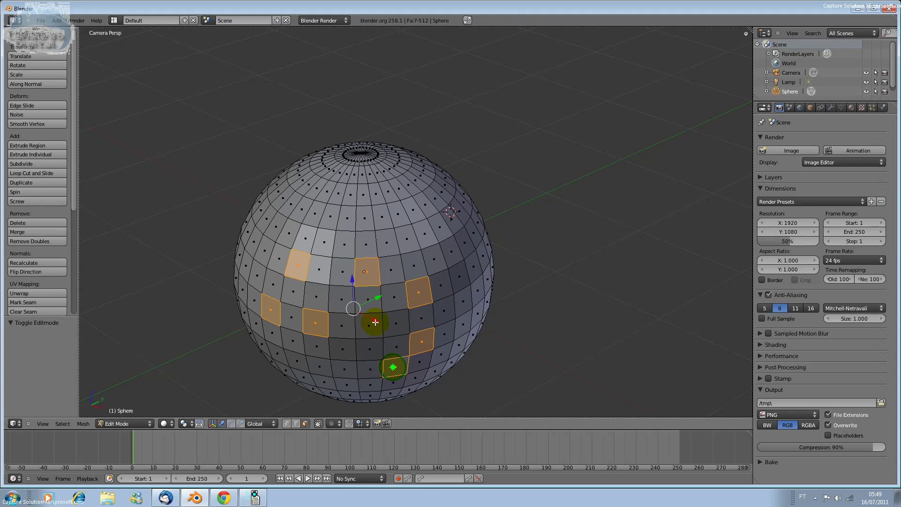
pyautogui.keyDown('shift'); pyautogui.rightClick(350, 197); pyautogui.keyUp('shift')
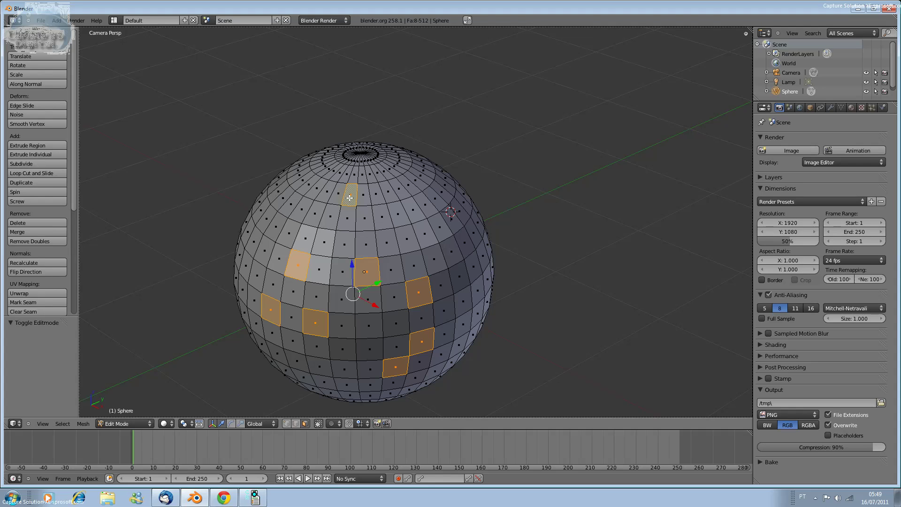
# Step: Extrude the eight faces, scale them to about 1.5 and rotate about 13.7 degrees
pyautogui.press('e')
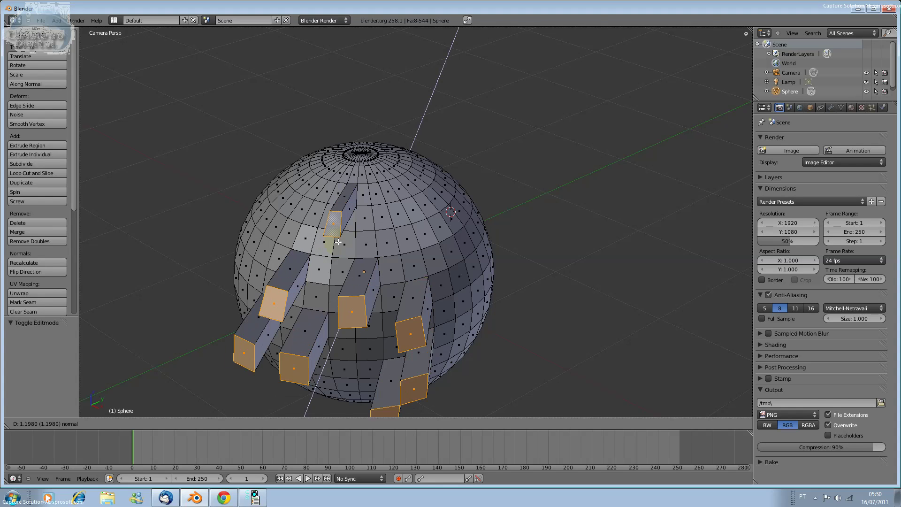
pyautogui.click(342, 225)
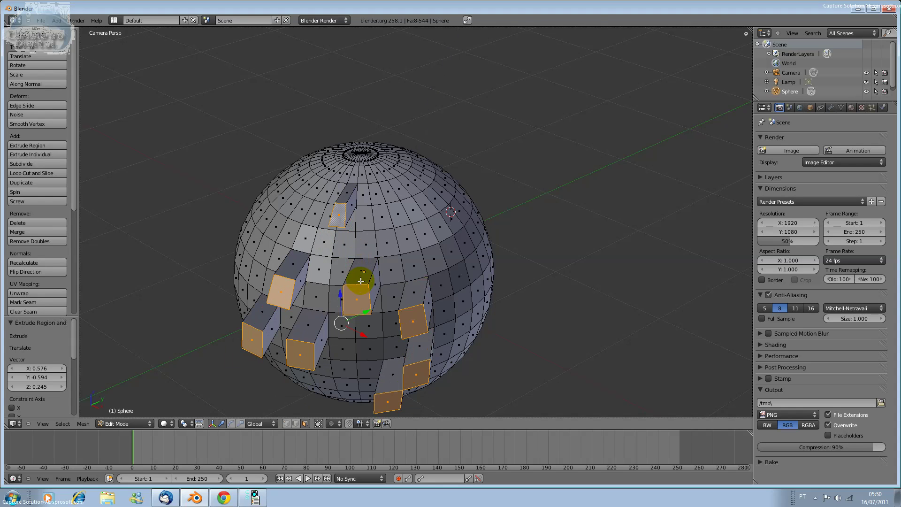
pyautogui.press('s')
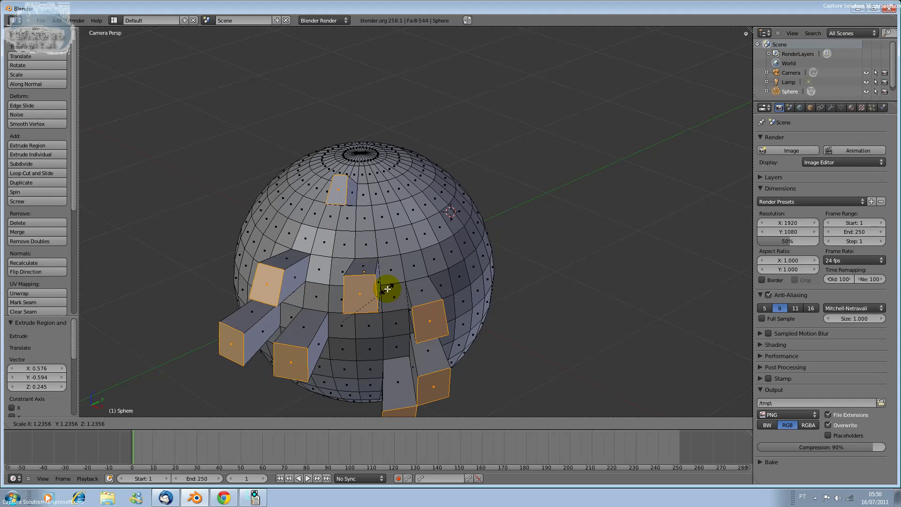
pyautogui.click(390, 272)
pyautogui.press('r')
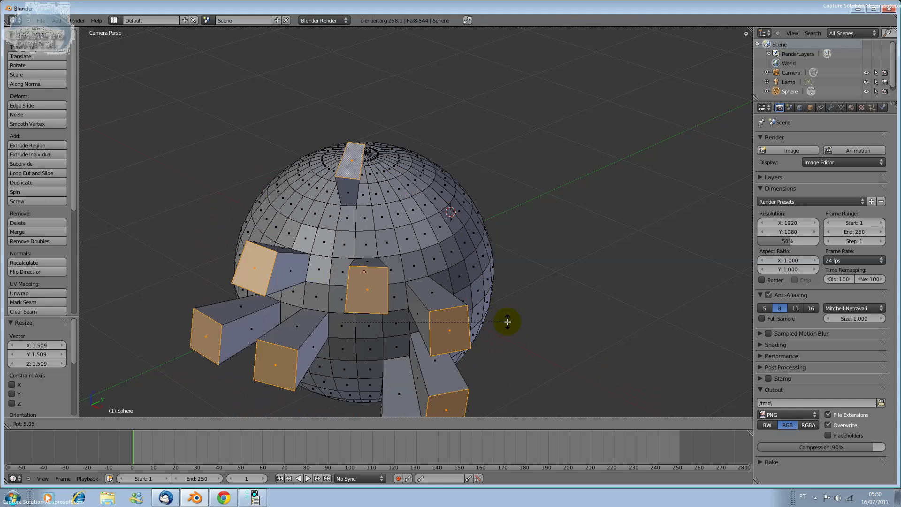
pyautogui.click(619, 362)
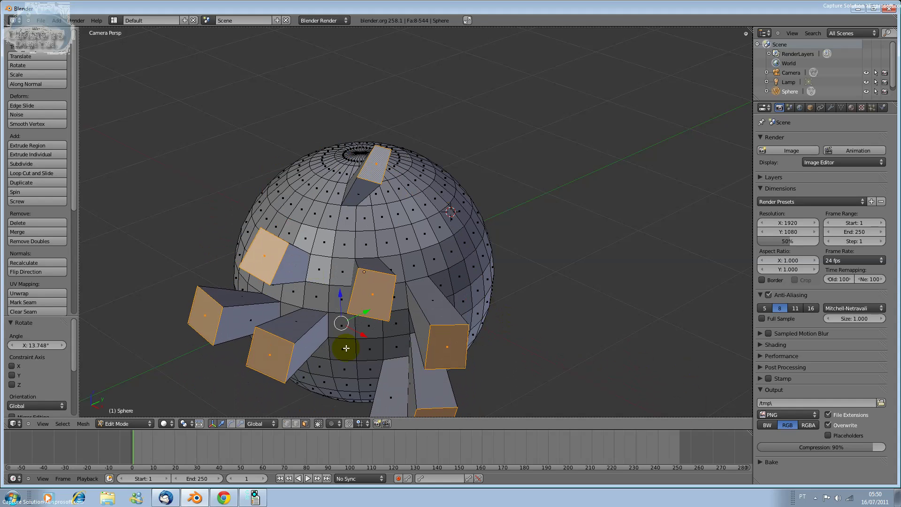
# Step: Undo those edits and delete the eight selected faces, leaving 504 faces
pyautogui.hotkey('ctrl', 'z')
pyautogui.hotkey('ctrl', 'z')
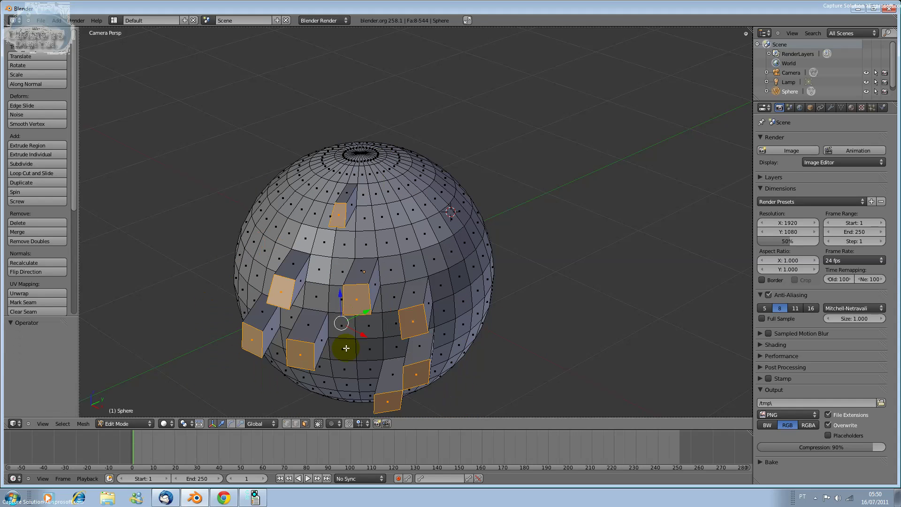
pyautogui.hotkey('ctrl', 'z')
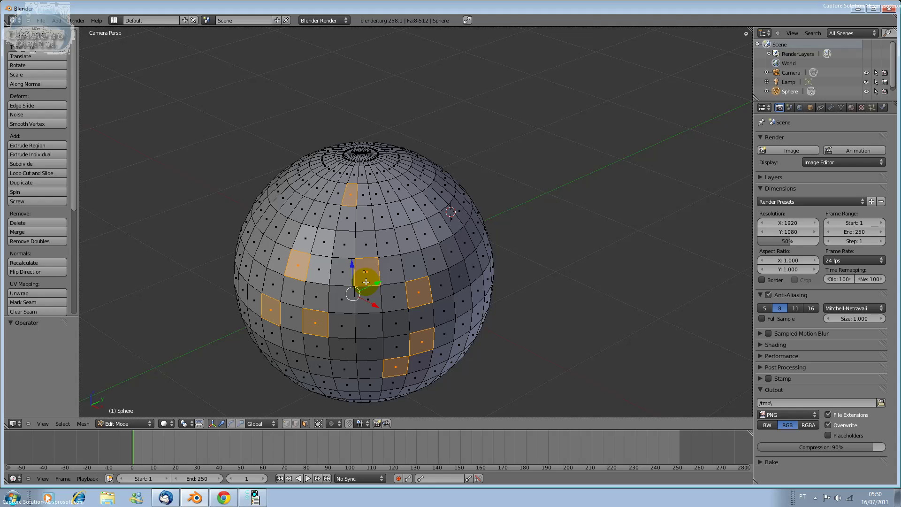
pyautogui.press('x')
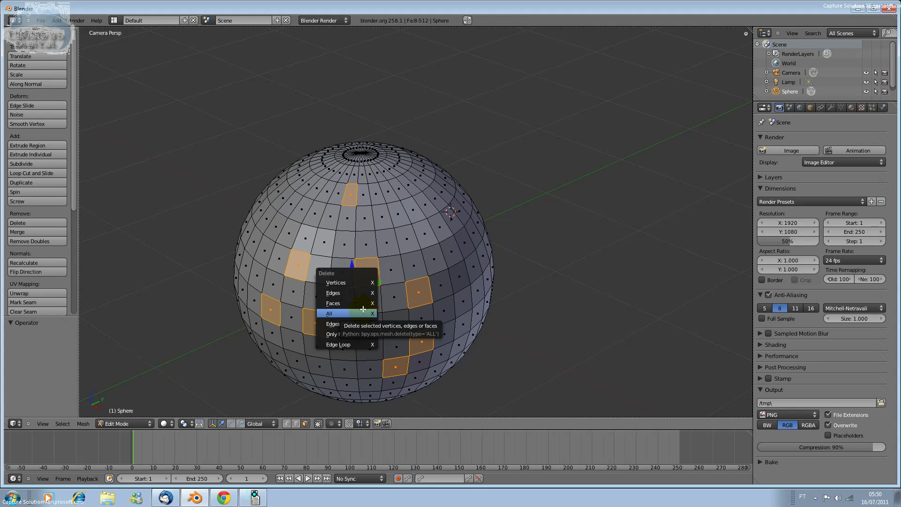
pyautogui.click(363, 303)
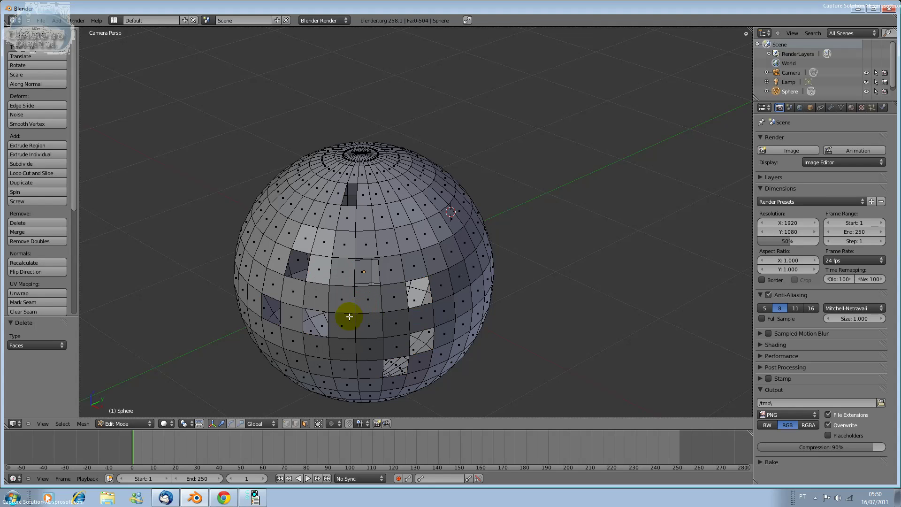
# Step: Select a face below the sphere's centre, try moving it, then undo the move
pyautogui.rightClick(355, 318)
pyautogui.press('g')
pyautogui.press('z')
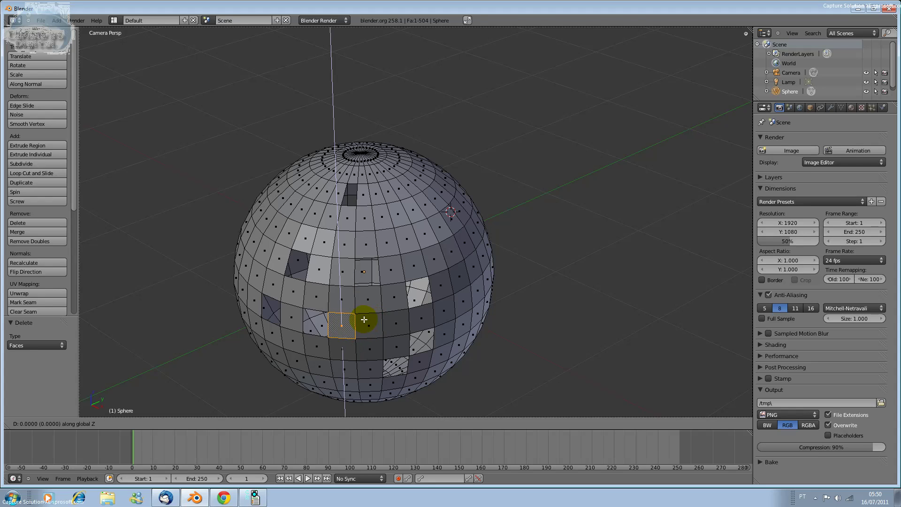
pyautogui.rightClick(259, 370)
pyautogui.press('g')
pyautogui.click(271, 372)
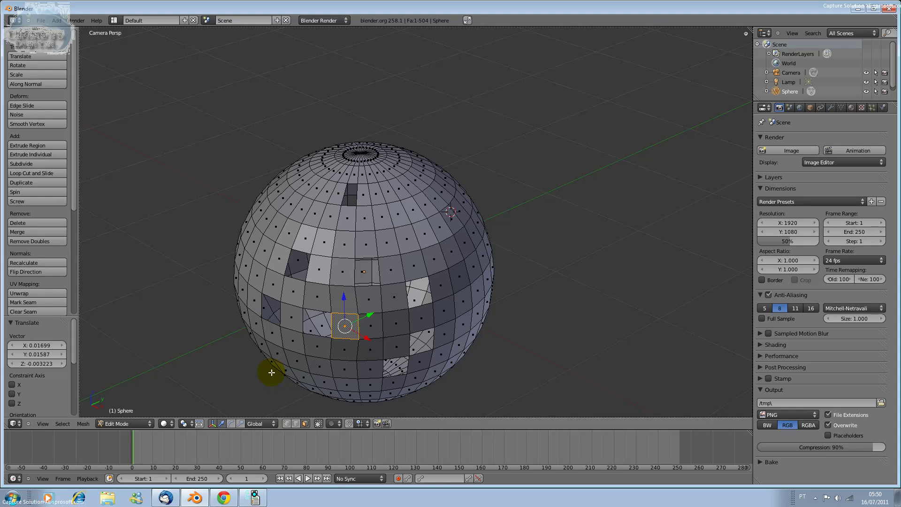
pyautogui.hotkey('ctrl', 'z')
# Step: Deselect everything and switch to a side view orbiting around the sphere
pyautogui.click(272, 372)
pyautogui.press('a')
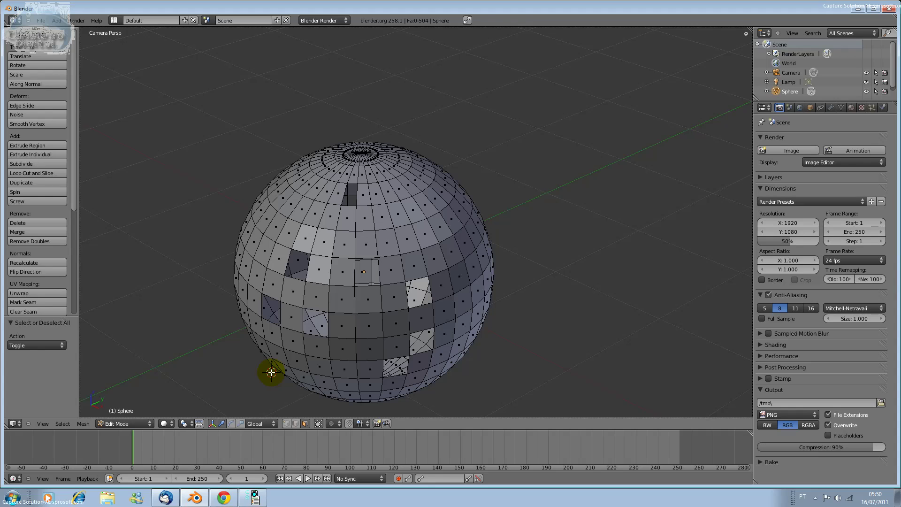
pyautogui.click(258, 376)
pyautogui.press('KP_3')
pyautogui.press('KP_6')
pyautogui.press('KP_6')
pyautogui.press('KP_6')
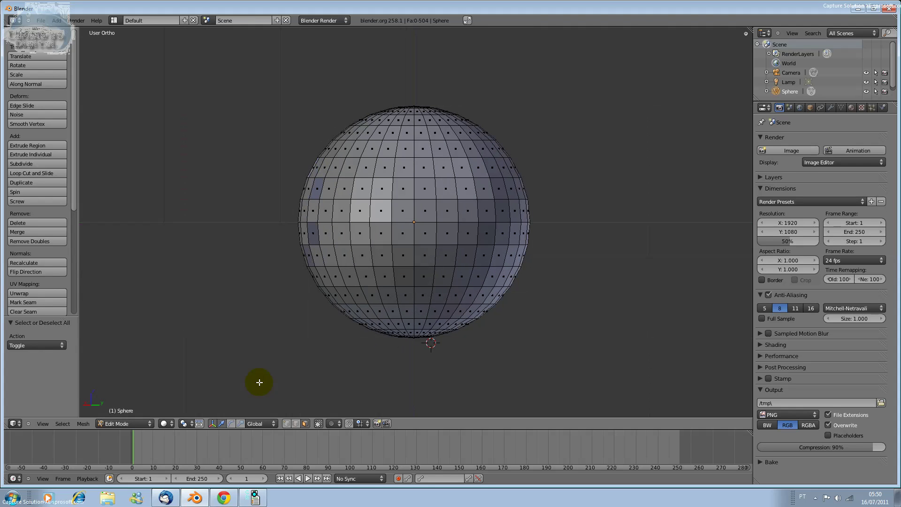
# Step: Orbit around the patchy sphere and tilt to inspect its underside and top
pyautogui.press('KP_6')
pyautogui.press('KP_6')
pyautogui.press('KP_4')
pyautogui.press('KP_4')
pyautogui.press('KP_4')
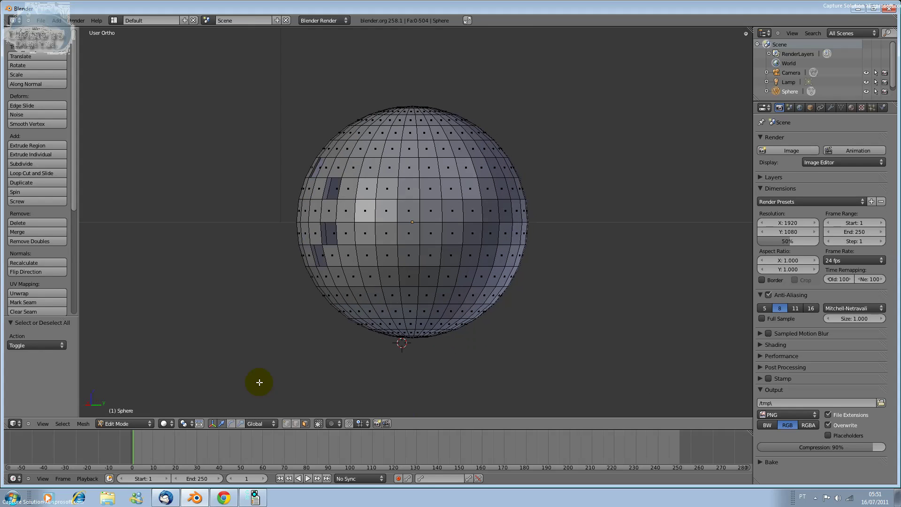
pyautogui.press('KP_4')
pyautogui.press('KP_4')
pyautogui.press('KP_4')
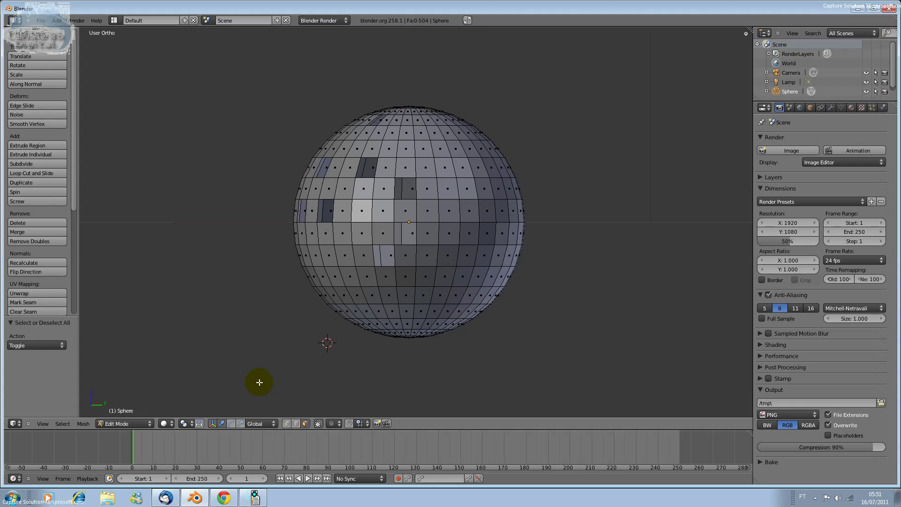
pyautogui.press('KP_4')
pyautogui.press('KP_4')
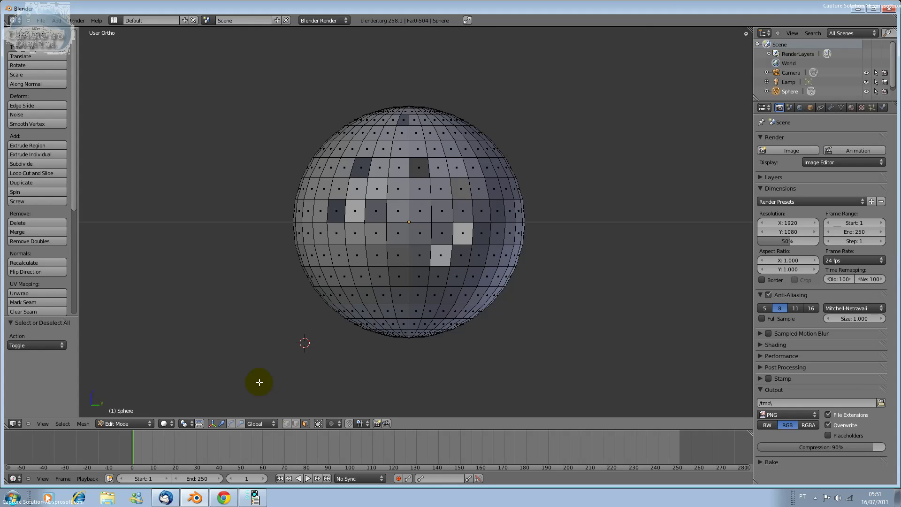
pyautogui.press('KP_8')
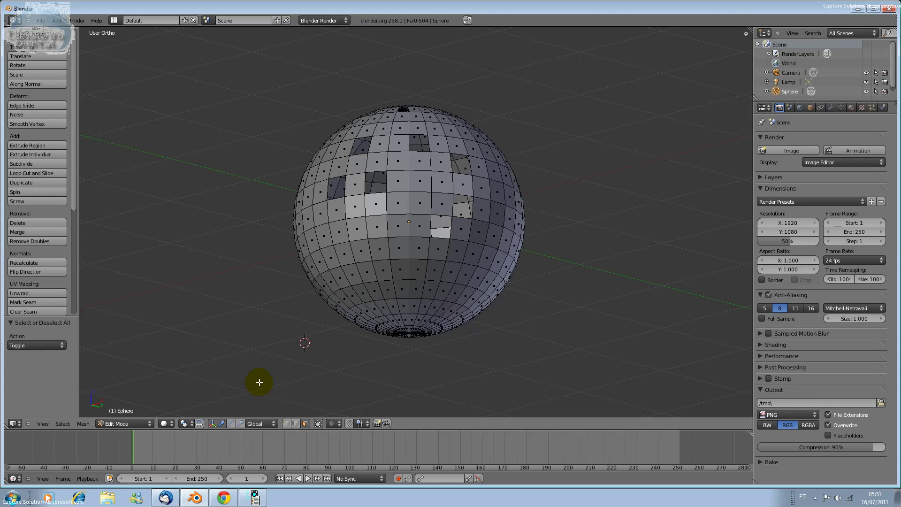
pyautogui.press('KP_8')
pyautogui.press('KP_8')
pyautogui.press('KP_8')
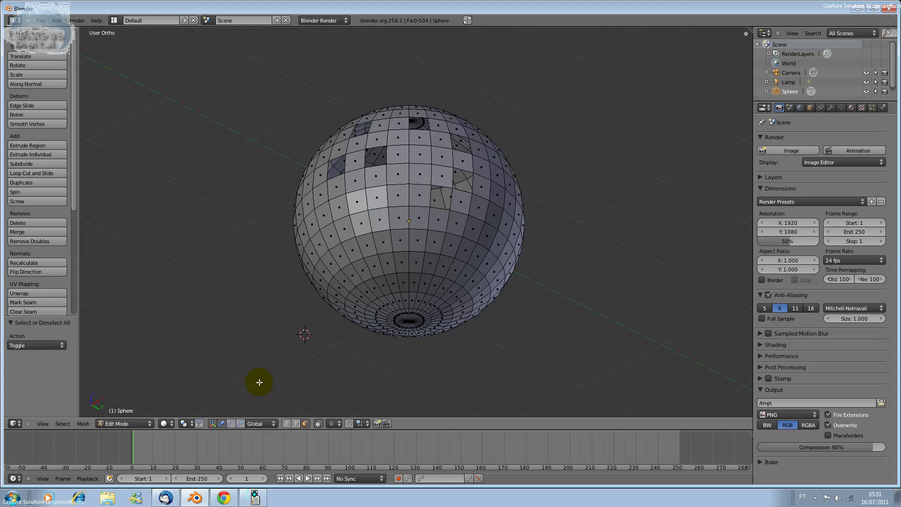
pyautogui.press('KP_2')
pyautogui.press('KP_2')
pyautogui.press('KP_2')
pyautogui.press('KP_2')
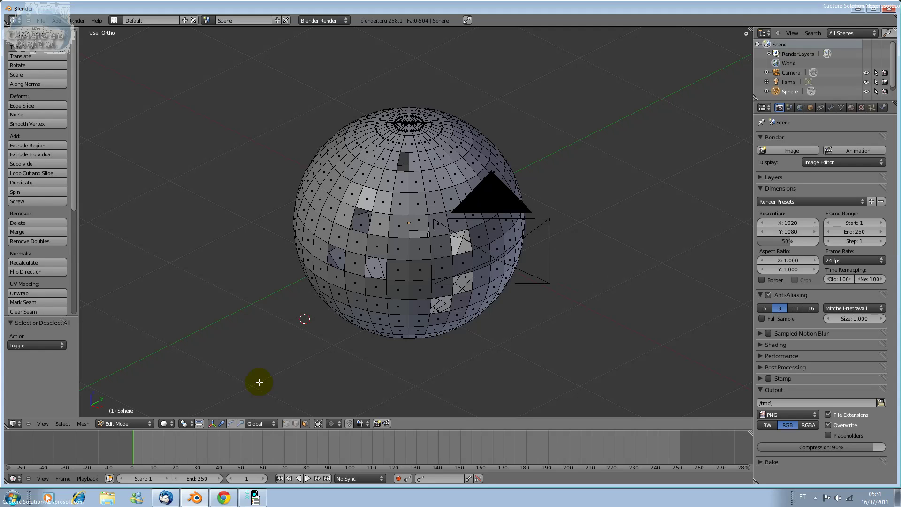
# Step: Check the right, top and camera views, then switch to edge select and pick one edge
pyautogui.press('KP_3')
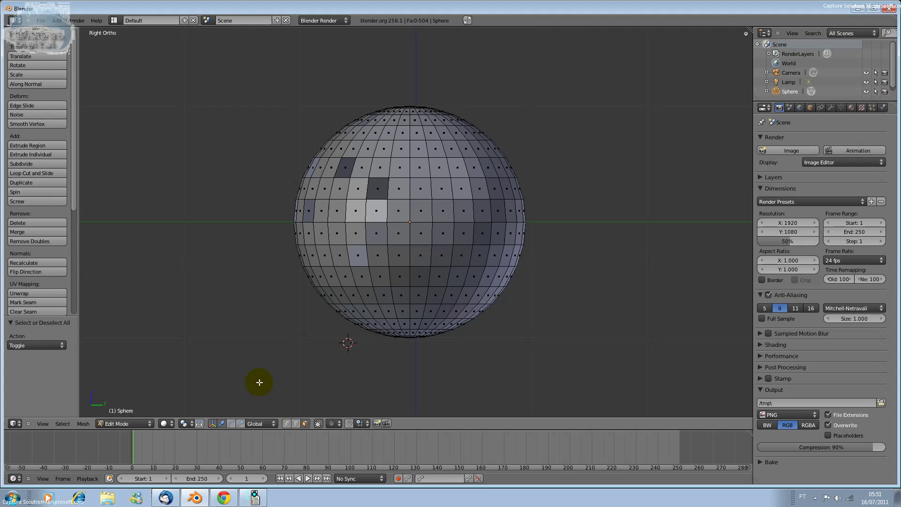
pyautogui.press('KP_2')
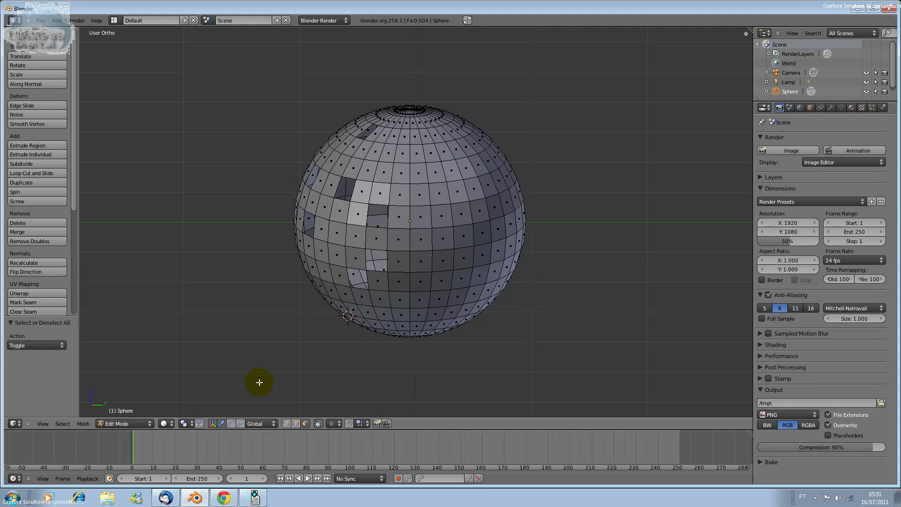
pyautogui.press('KP_7')
pyautogui.press('KP_0')
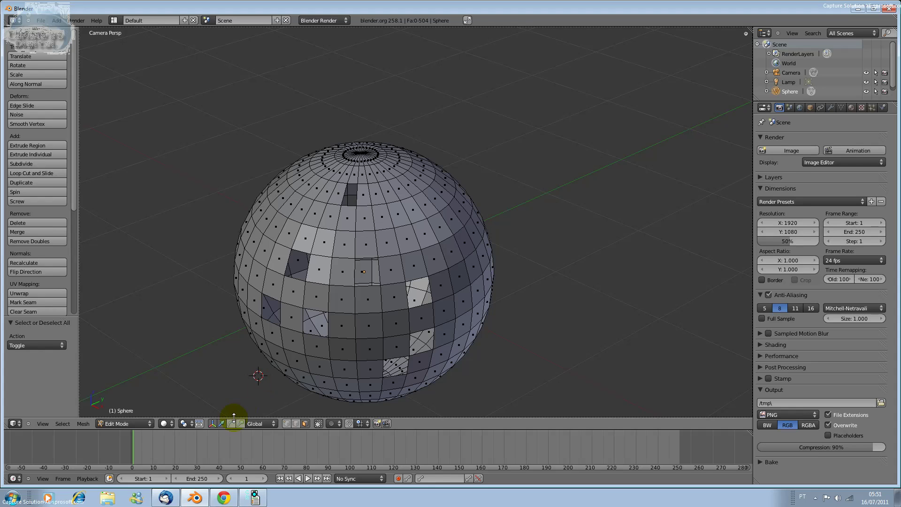
pyautogui.click(295, 311)
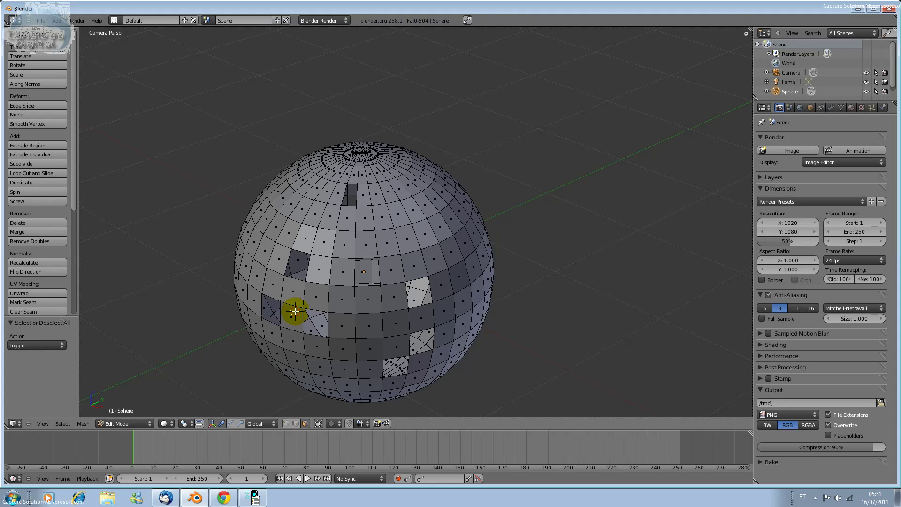
pyautogui.click(295, 423)
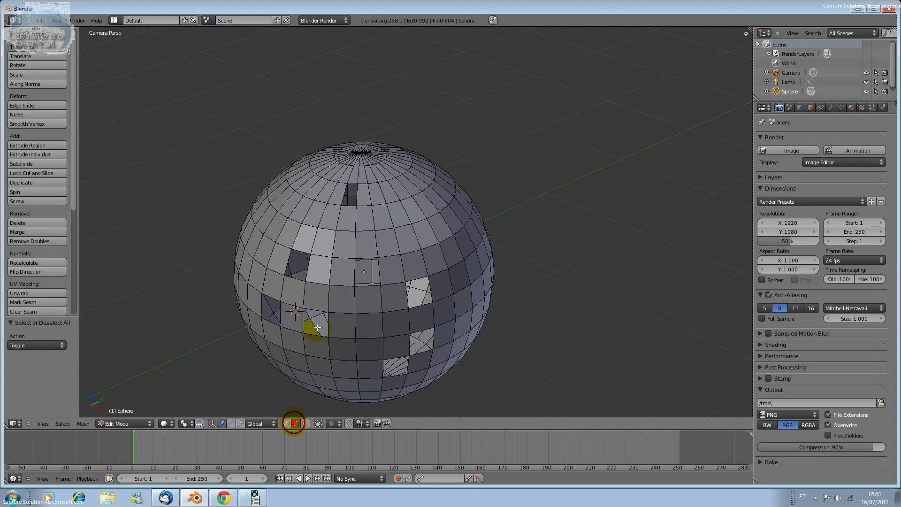
pyautogui.rightClick(303, 291)
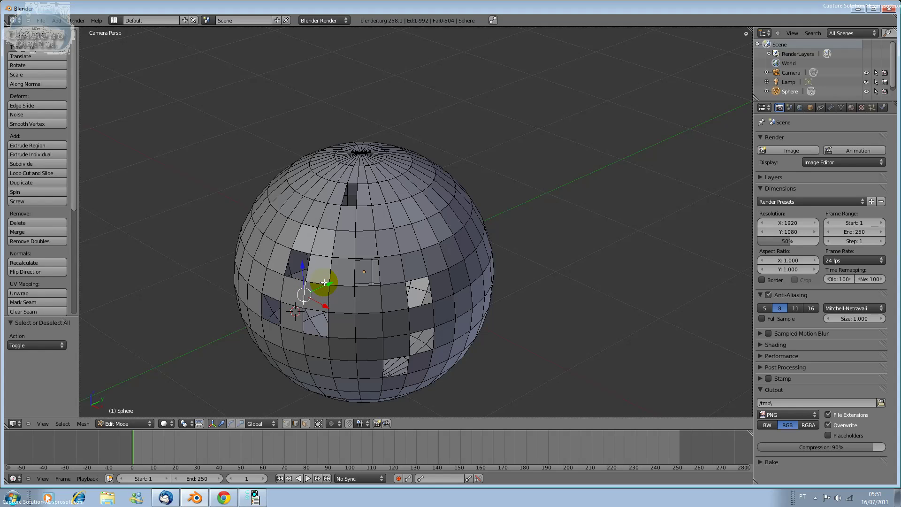
# Step: Add four more upper-left edges to the selection and pull them -0.109 along Y
pyautogui.keyDown('shift'); pyautogui.rightClick(333, 240); pyautogui.keyUp('shift')
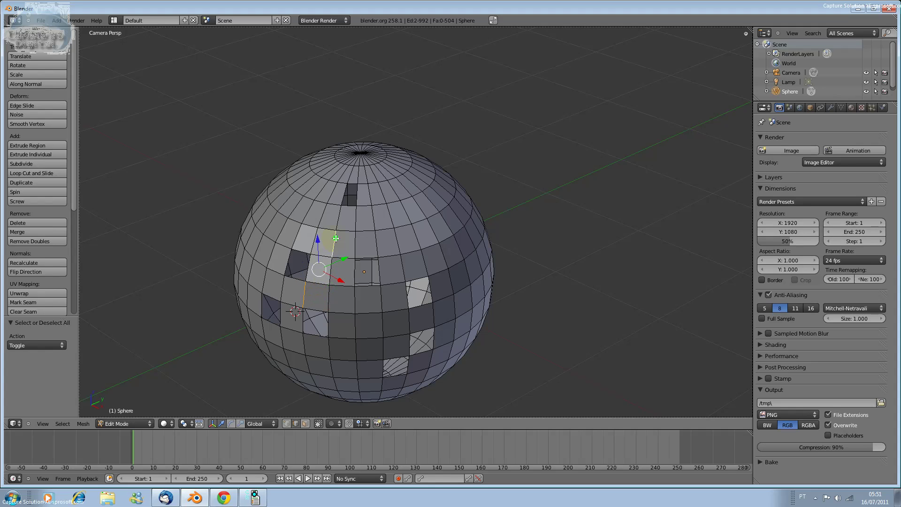
pyautogui.keyDown('shift'); pyautogui.rightClick(351, 303); pyautogui.keyUp('shift')
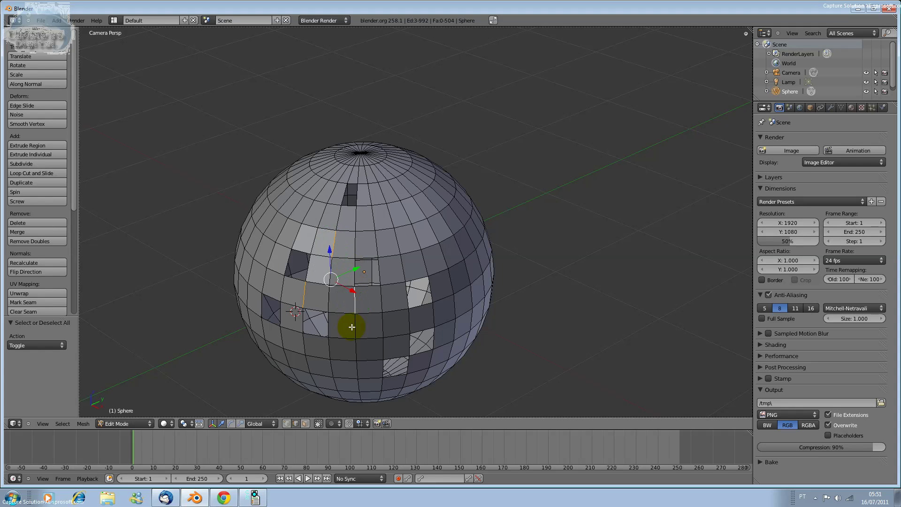
pyautogui.keyDown('shift'); pyautogui.rightClick(356, 345); pyautogui.keyUp('shift')
pyautogui.keyDown('shift'); pyautogui.rightClick(327, 350); pyautogui.keyUp('shift')
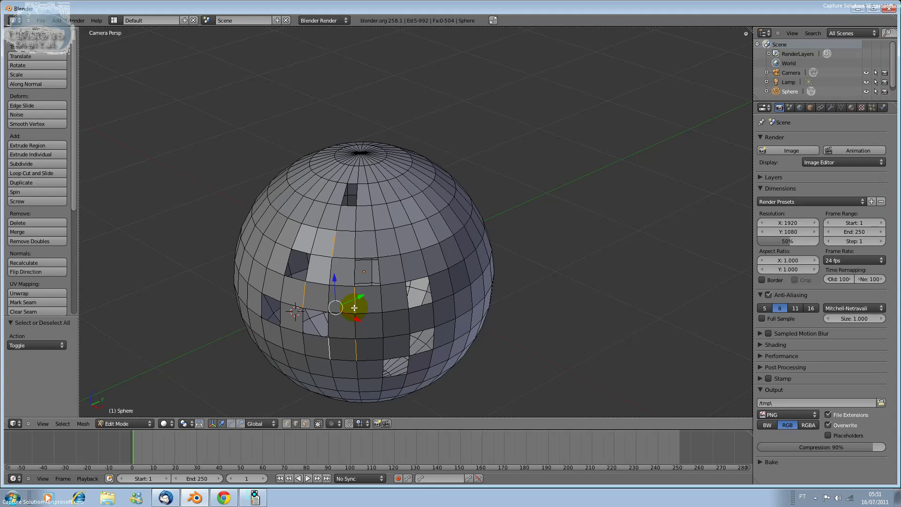
pyautogui.press('KP_7')
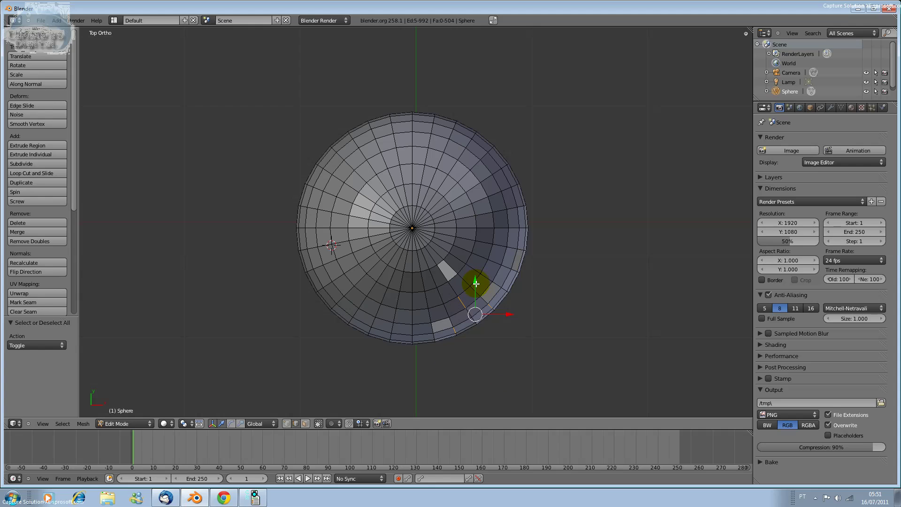
pyautogui.moveTo(475, 284)
pyautogui.mouseDown()
pyautogui.moveTo(469, 276)
pyautogui.moveTo(483, 305)
pyautogui.moveTo(464, 263)
pyautogui.moveTo(477, 302)
pyautogui.moveTo(469, 278)
pyautogui.moveTo(477, 370)
pyautogui.moveTo(471, 277)
pyautogui.moveTo(484, 314)
pyautogui.moveTo(474, 275)
pyautogui.moveTo(478, 302)
pyautogui.mouseUp()
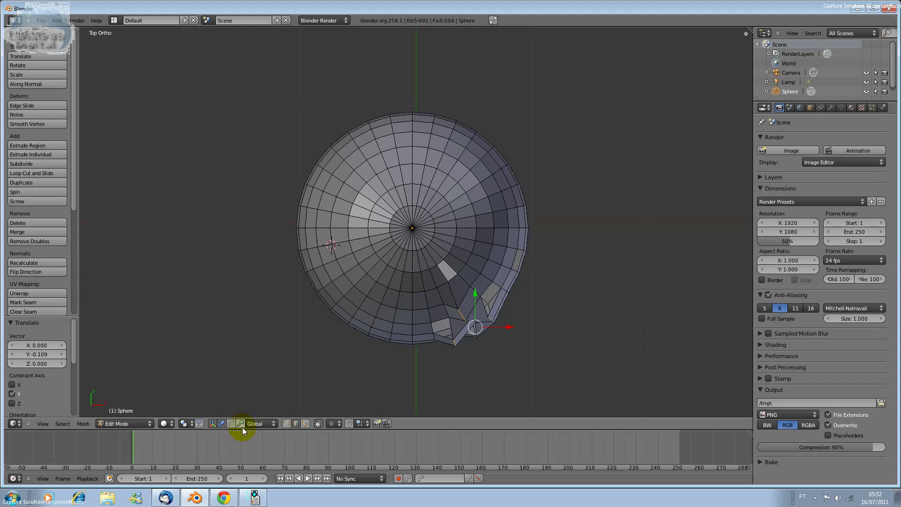
# Step: Rotate the pulled-out section about 6.7° from the right view, then return to Object Mode
pyautogui.click(293, 422)
pyautogui.rightClick(444, 334)
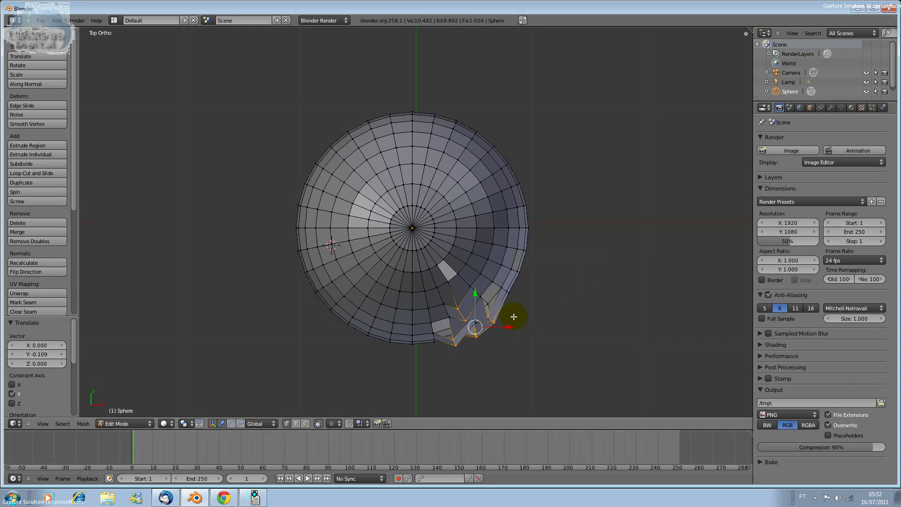
pyautogui.moveTo(473, 333); pyautogui.dragTo(473, 332, button='middle')
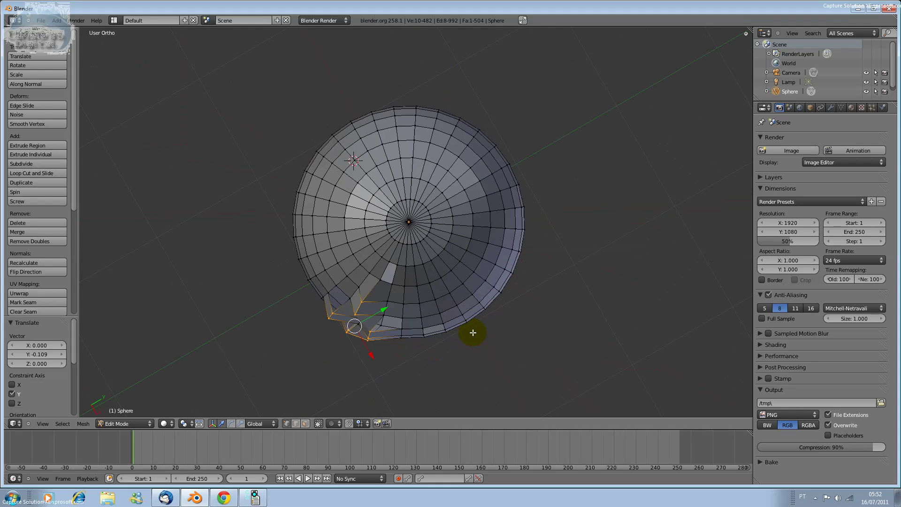
pyautogui.press('KP_3')
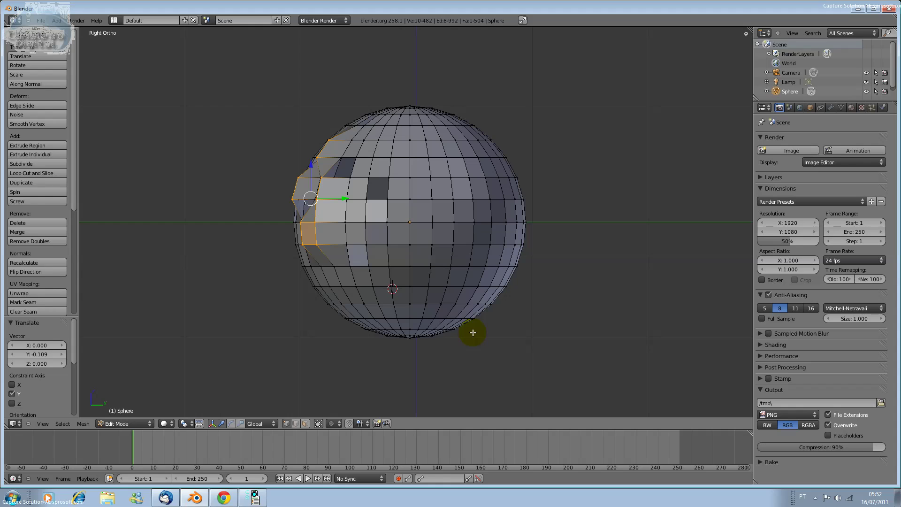
pyautogui.press('r')
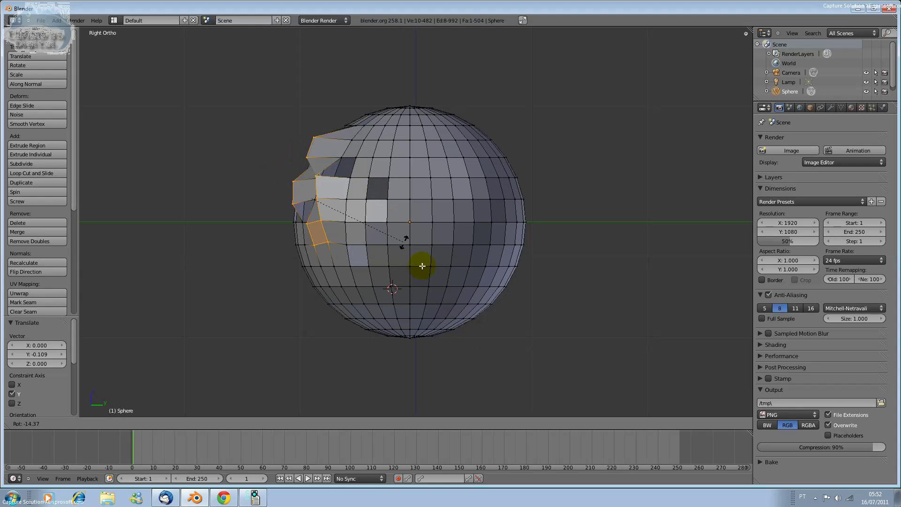
pyautogui.click(438, 332)
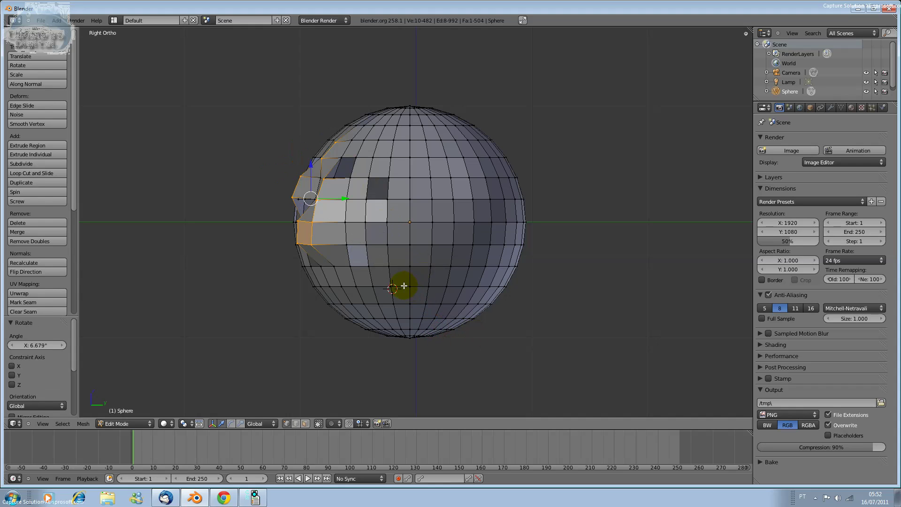
pyautogui.press('Tab')
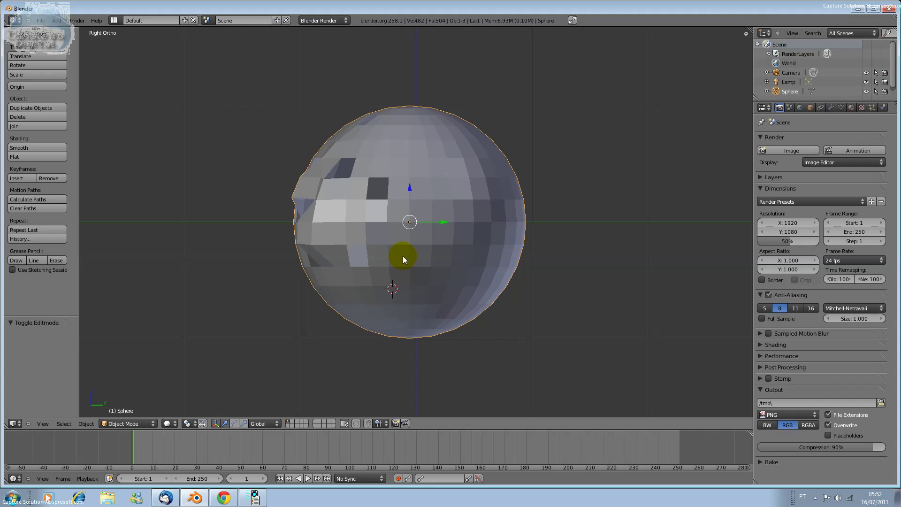
# Step: Rotate the sphere about 7.9°, scale it to 1.058, shift it down-left, then box-select in the viewport
pyautogui.press('r')
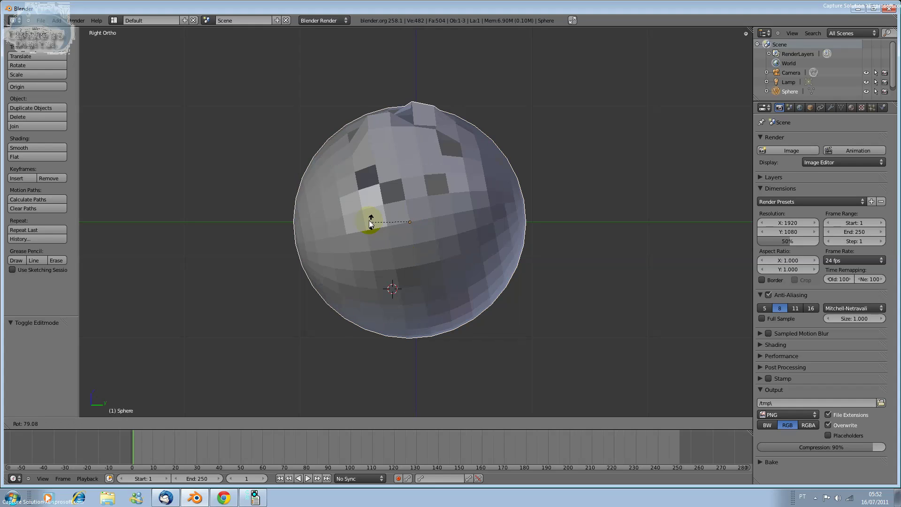
pyautogui.click(395, 272)
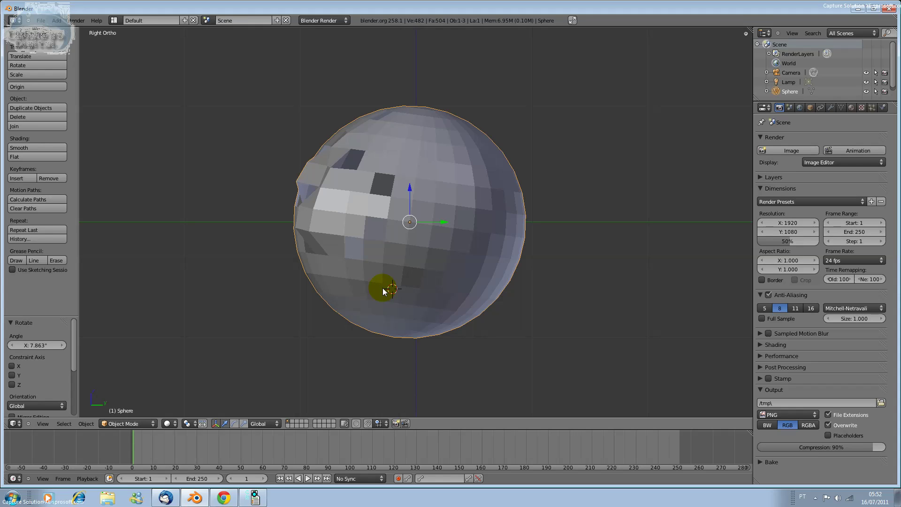
pyautogui.press('s')
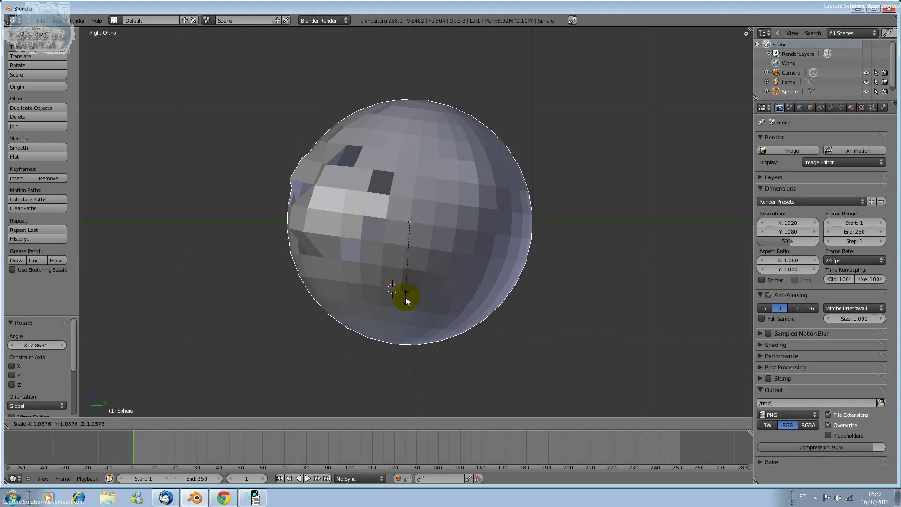
pyautogui.click(405, 301)
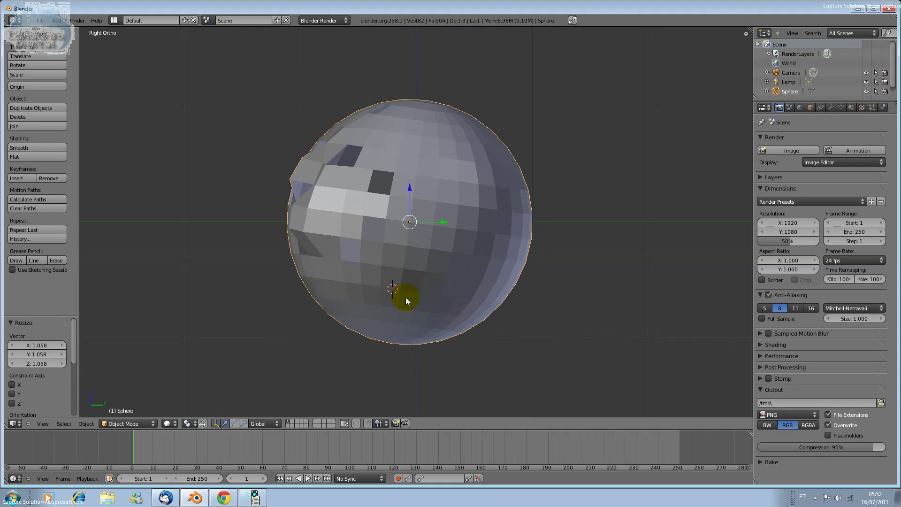
pyautogui.press('t')
pyautogui.press('t')
pyautogui.press('t')
pyautogui.press('t')
pyautogui.press('g')
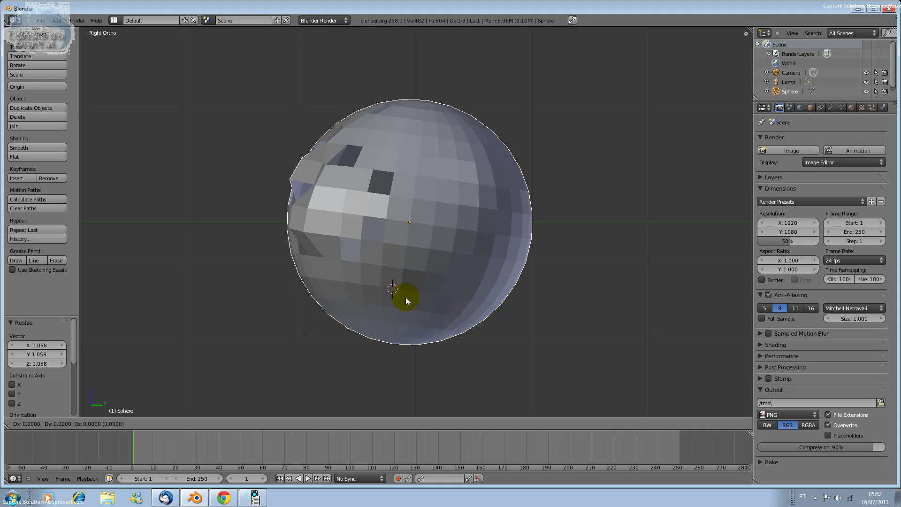
pyautogui.click(370, 329)
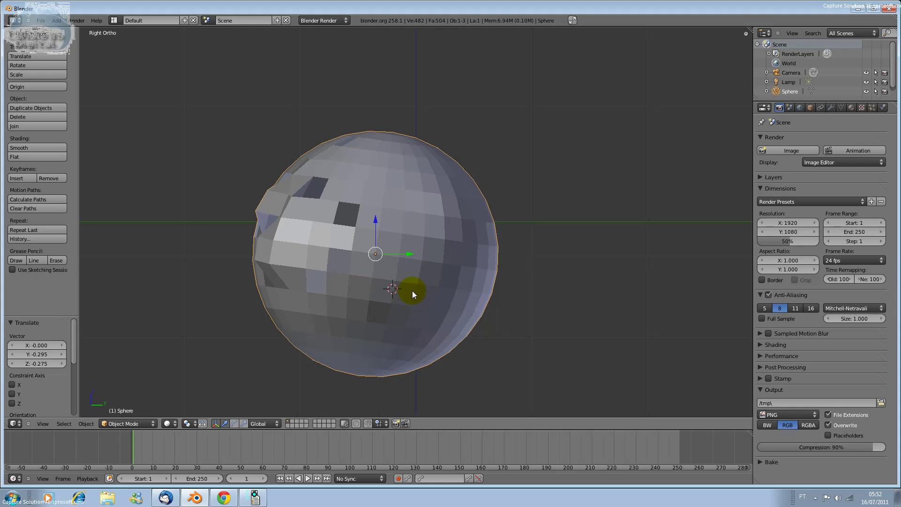
pyautogui.press('b')
pyautogui.moveTo(207, 110); pyautogui.dragTo(419, 310)
# Step: Adjust the render Resolution X width, collapse Dimensions, and re-enter Edit Mode on the sphere
pyautogui.click(780, 189)
pyautogui.moveTo(794, 226)
pyautogui.mouseDown()
pyautogui.moveTo(816, 229)
pyautogui.moveTo(804, 226)
pyautogui.mouseUp()
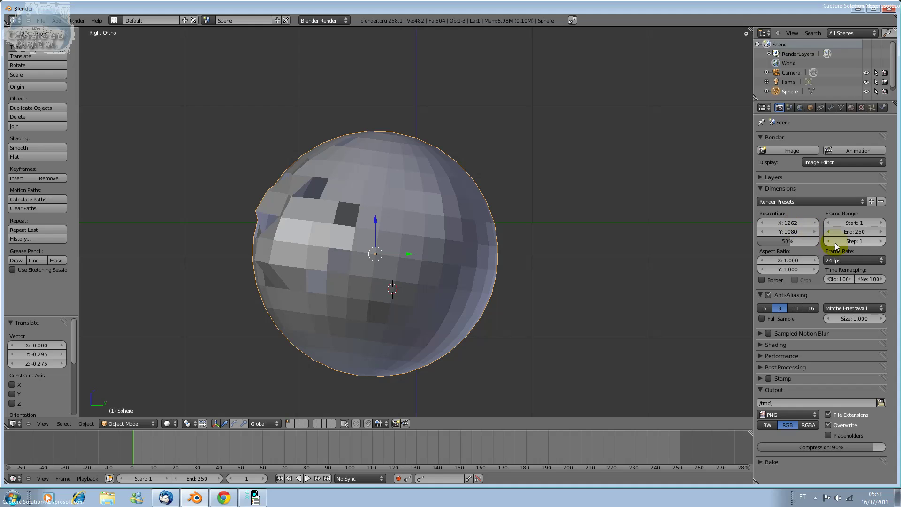
pyautogui.click(782, 192)
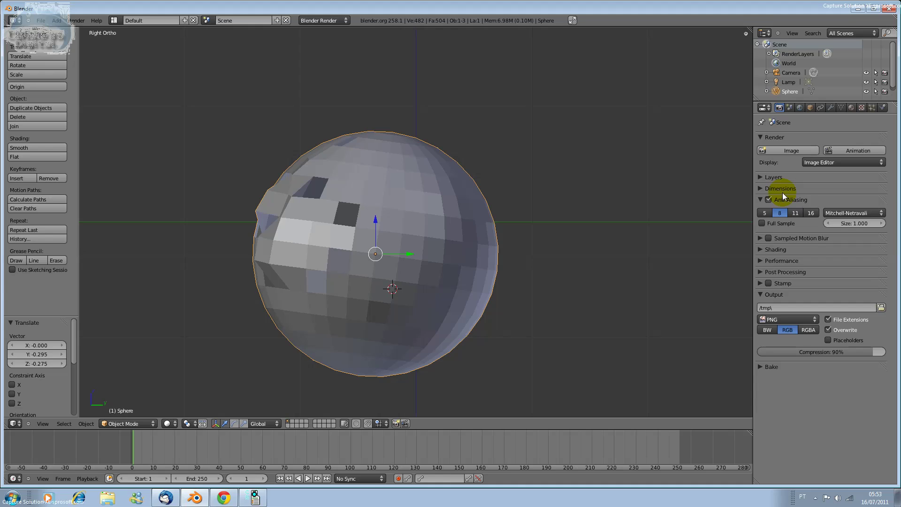
pyautogui.click(766, 213)
pyautogui.click(529, 240)
pyautogui.click(484, 245)
pyautogui.press('Tab')
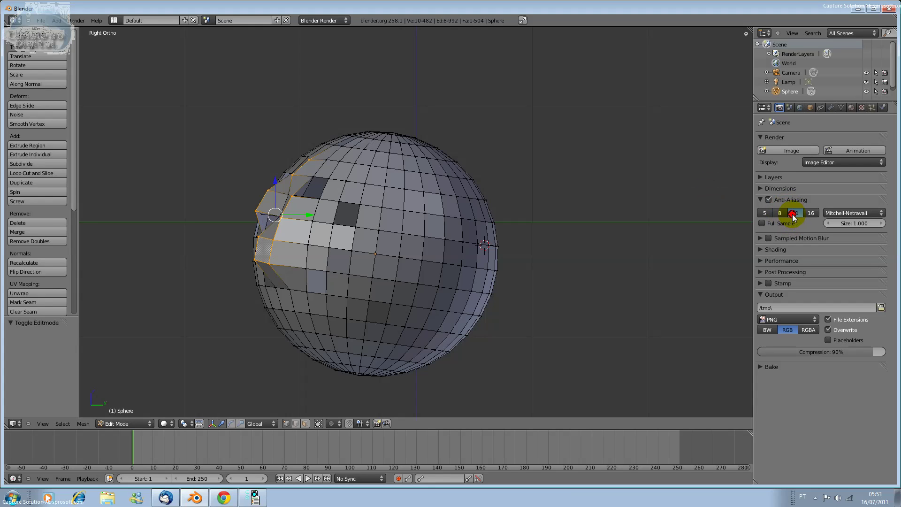
# Step: Box-select the faces on the sphere's upper-left area
pyautogui.click(588, 210)
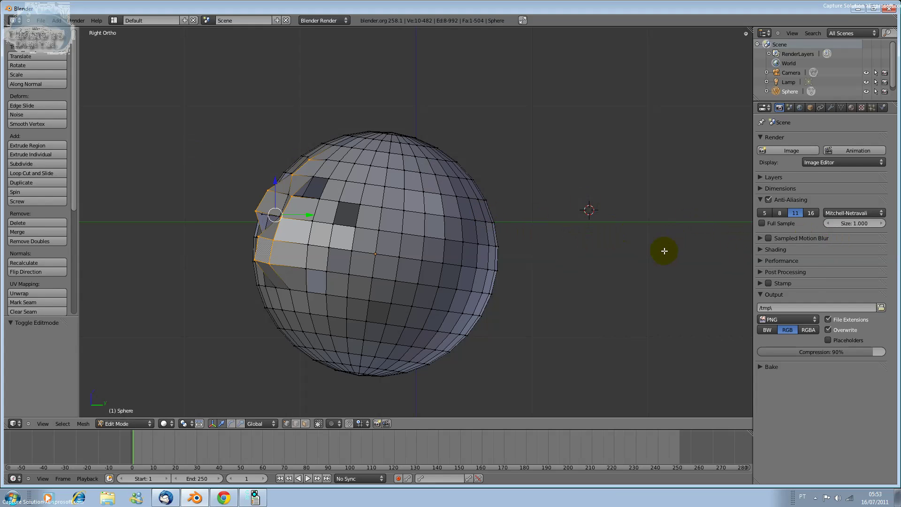
pyautogui.click(249, 143)
pyautogui.press('b')
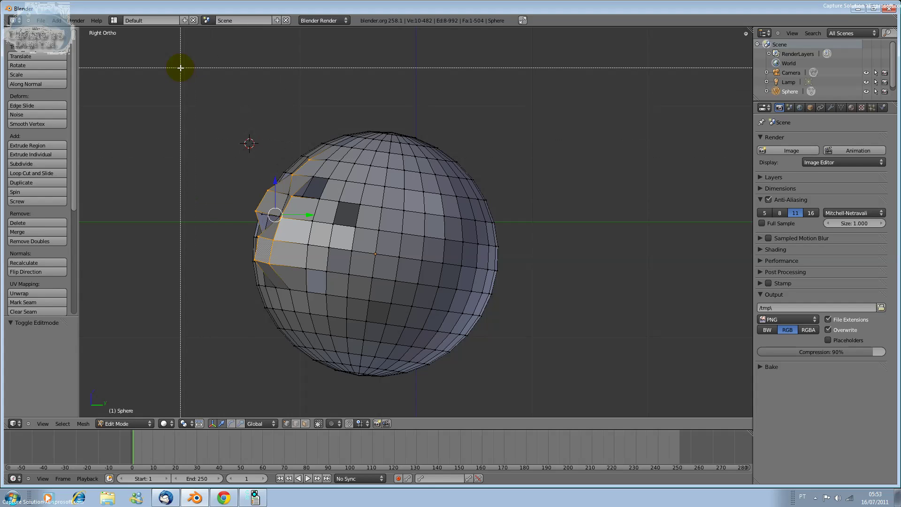
pyautogui.moveTo(171, 67); pyautogui.dragTo(367, 260)
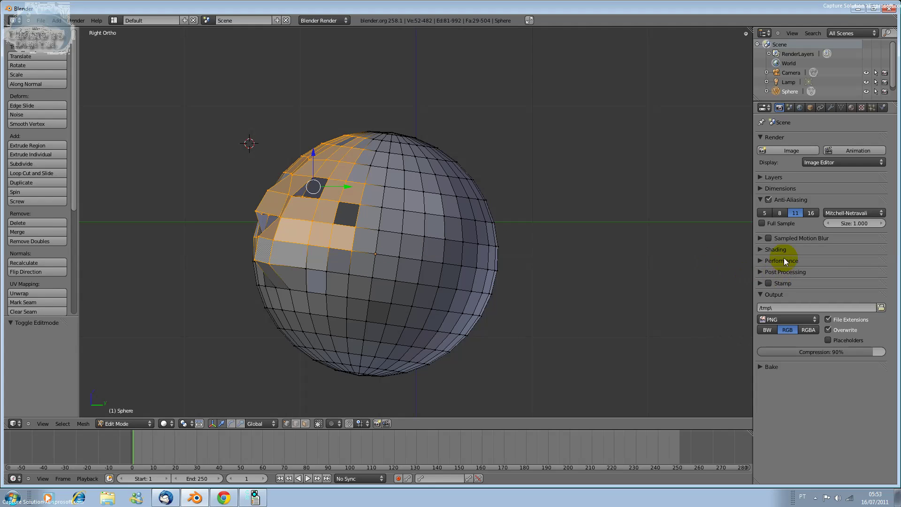
# Step: Set anti-aliasing to 8 samples with Mitchell-Netravali filter size 0.500, and resolution scale 58%
pyautogui.click(779, 213)
pyautogui.moveTo(840, 228); pyautogui.dragTo(621, 218)
pyautogui.click(855, 213)
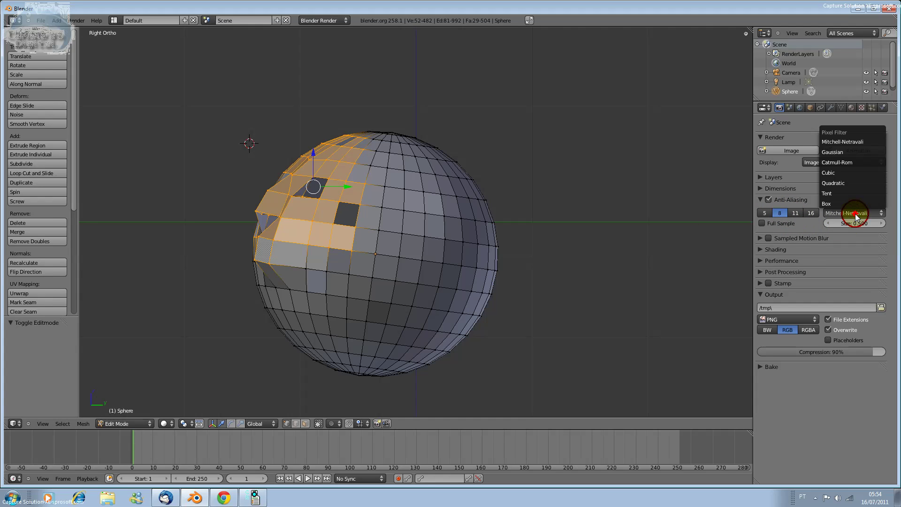
pyautogui.click(853, 221)
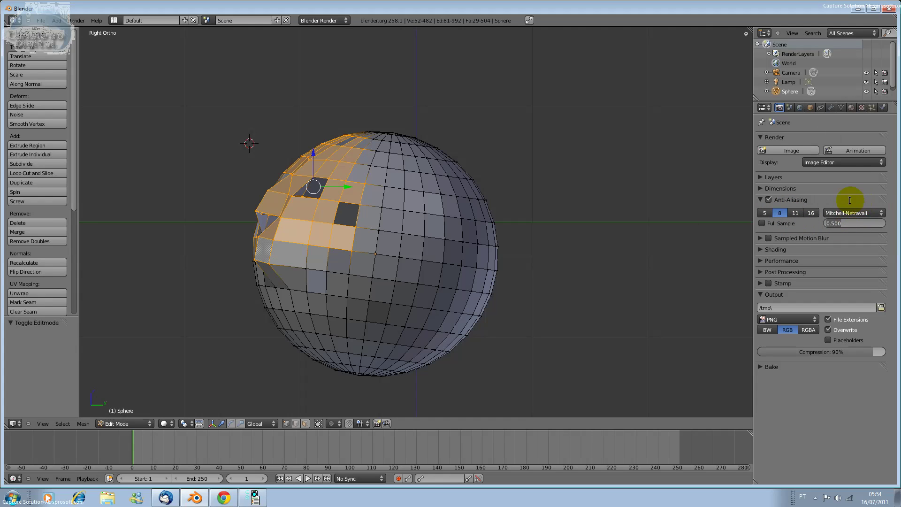
pyautogui.click(779, 188)
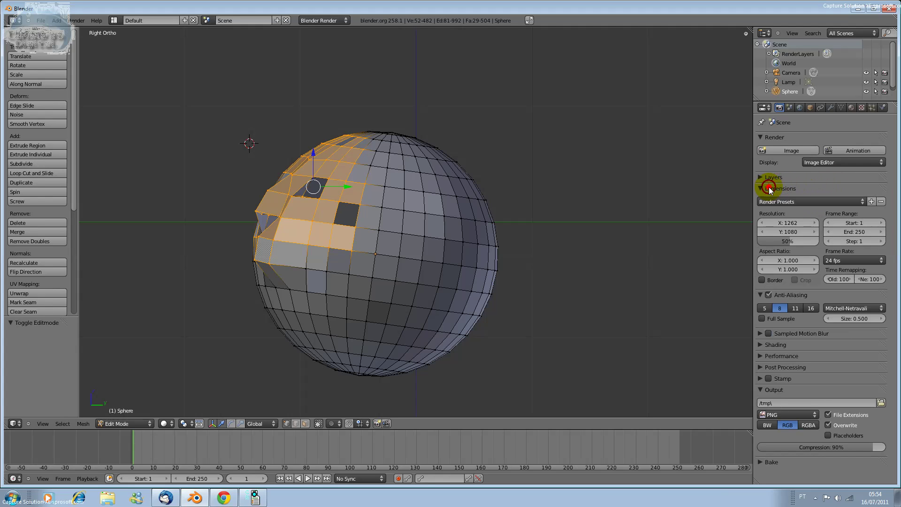
pyautogui.moveTo(787, 242)
pyautogui.mouseDown()
pyautogui.moveTo(767, 240)
pyautogui.moveTo(797, 243)
pyautogui.mouseUp()
pyautogui.click(475, 126)
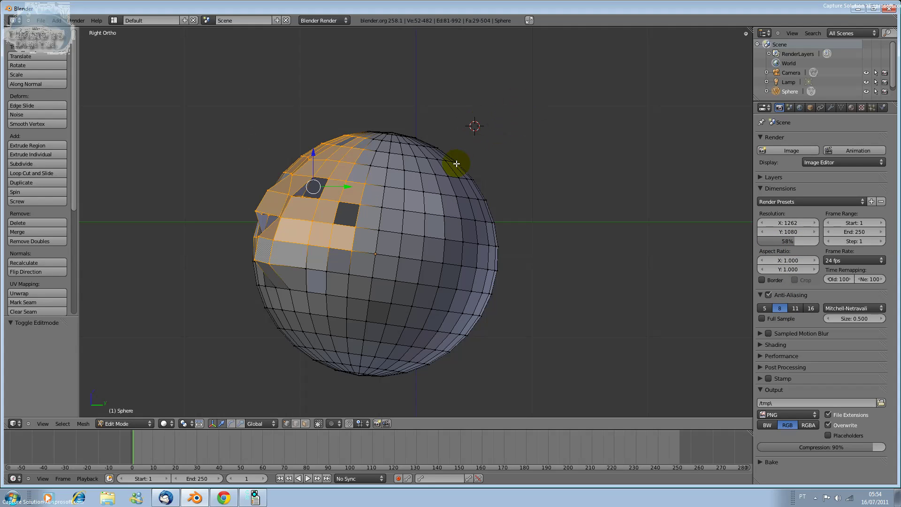
pyautogui.click(526, 159)
pyautogui.press('w')
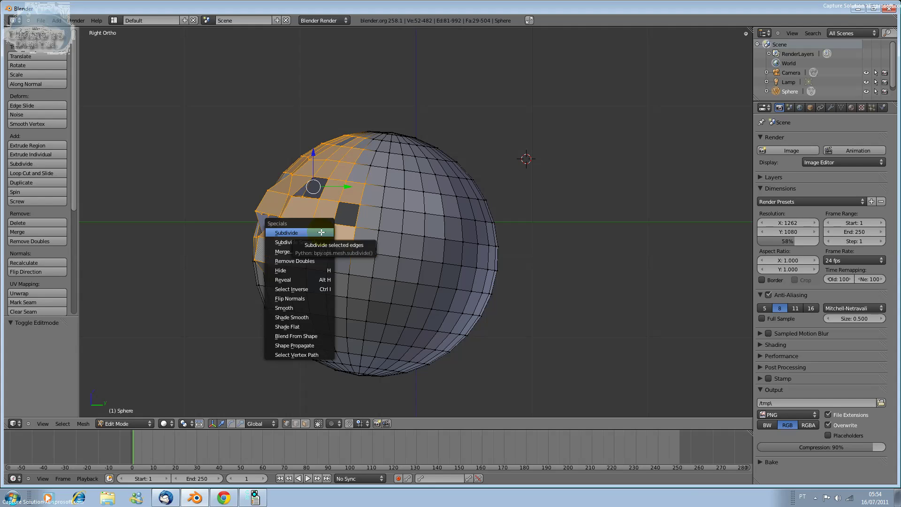
# Step: Box-select the sphere's lower-right faces, nudge them along Y and Z, then go to Object Mode
pyautogui.click(347, 187)
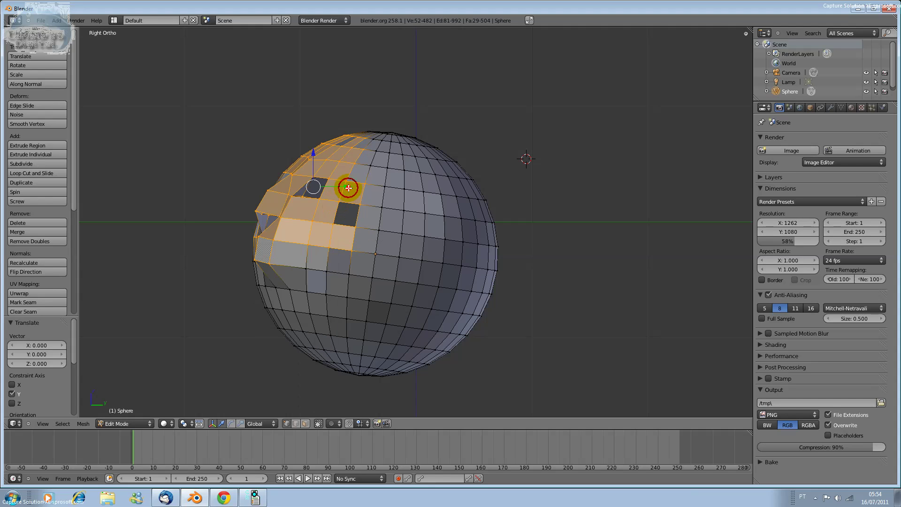
pyautogui.rightClick(391, 272)
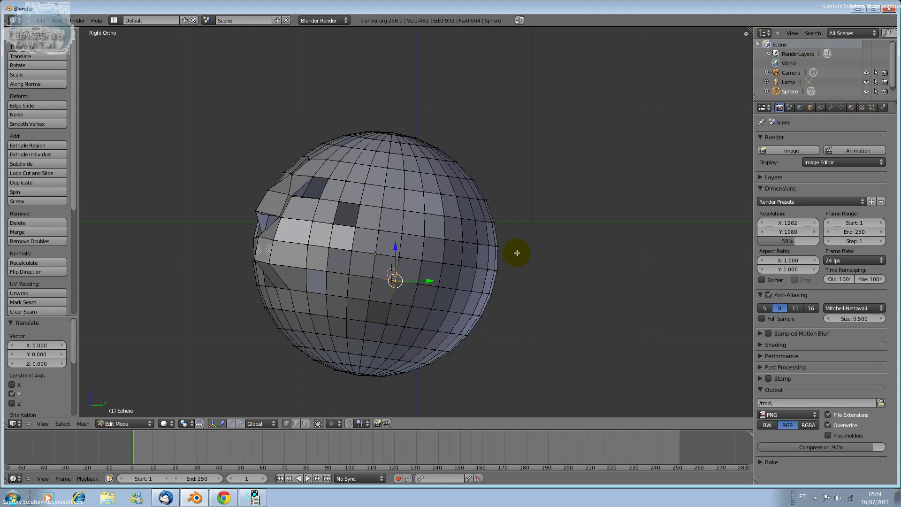
pyautogui.press('b')
pyautogui.moveTo(548, 231); pyautogui.dragTo(378, 362)
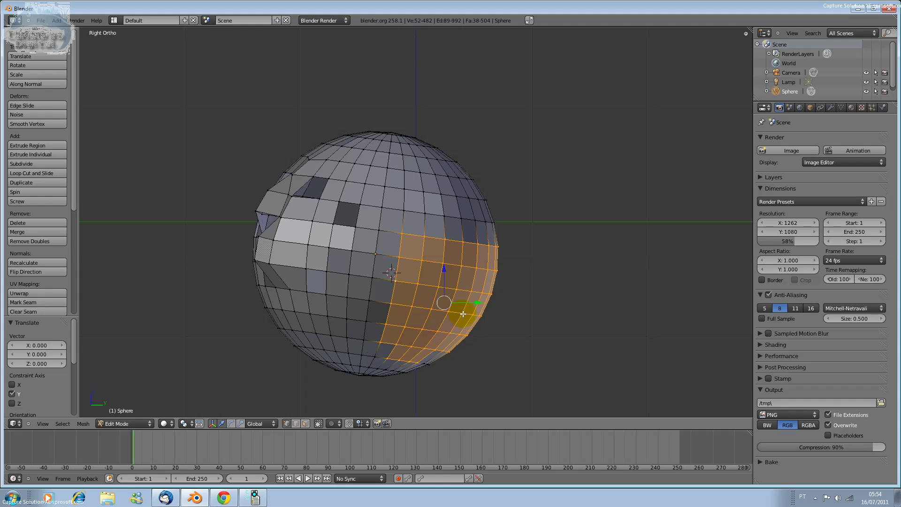
pyautogui.moveTo(475, 303); pyautogui.dragTo(458, 295)
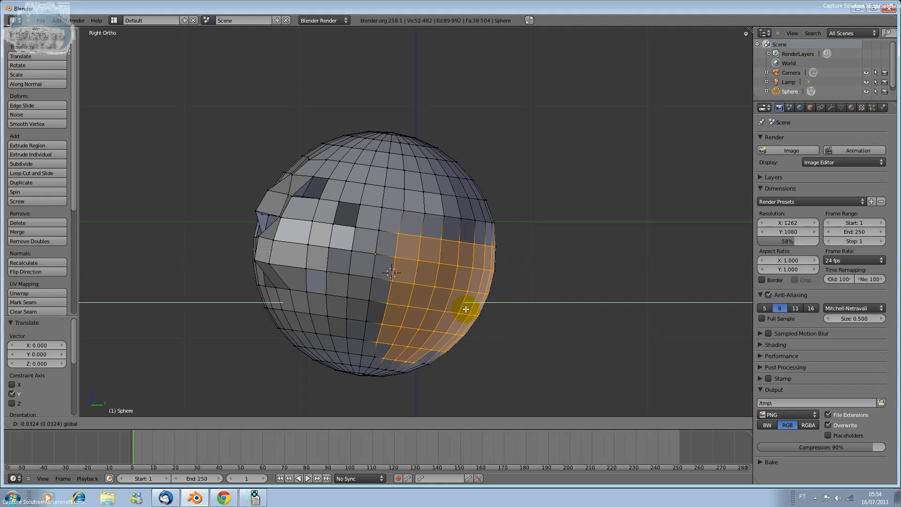
pyautogui.moveTo(446, 271); pyautogui.dragTo(446, 282)
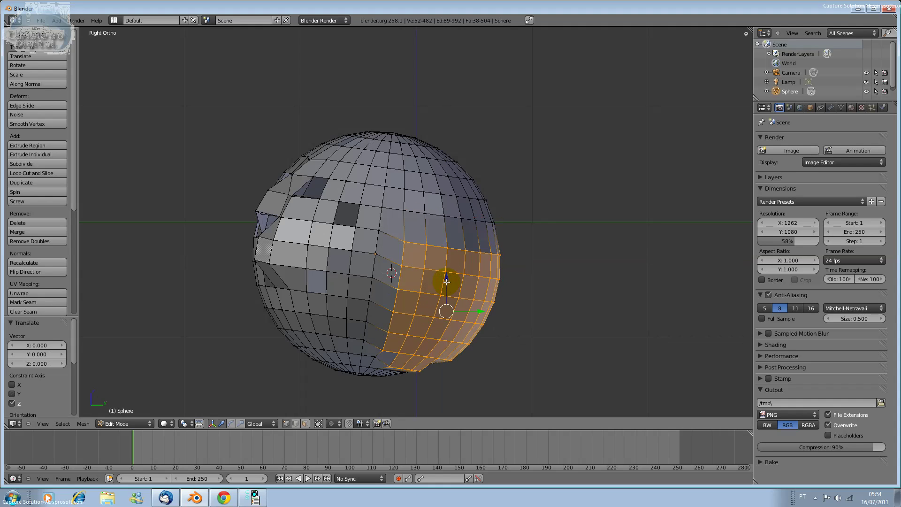
pyautogui.press('Tab')
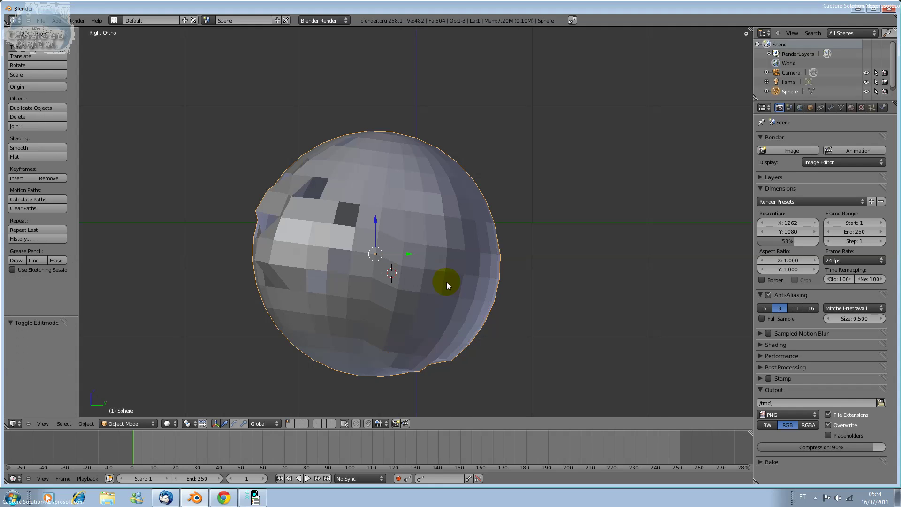
# Step: Delete the UV sphere, add a 2-subdivision icosphere, and enter Edit Mode on it
pyautogui.press('x')
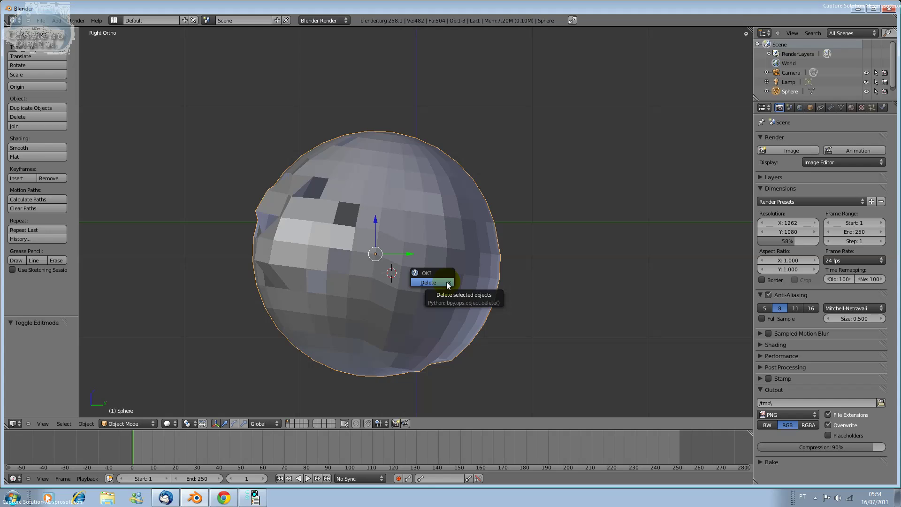
pyautogui.click(446, 281)
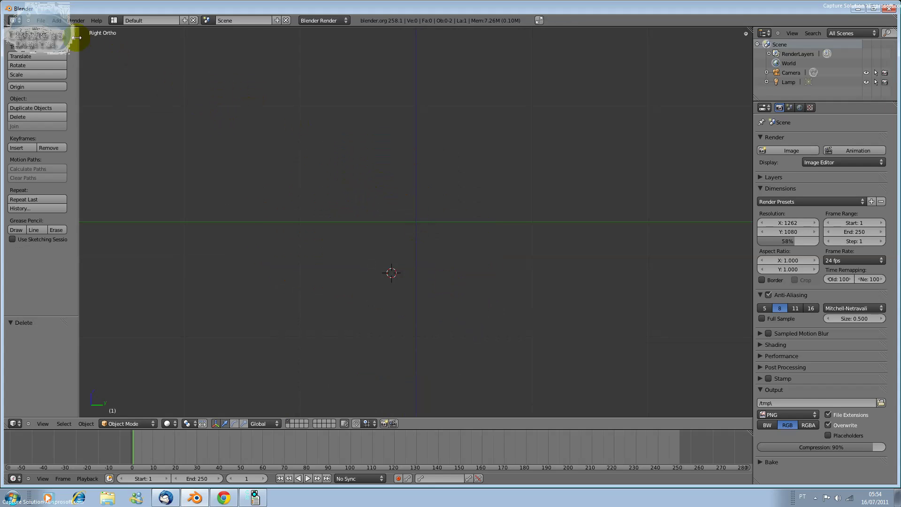
pyautogui.click(56, 20)
pyautogui.moveTo(62, 30)
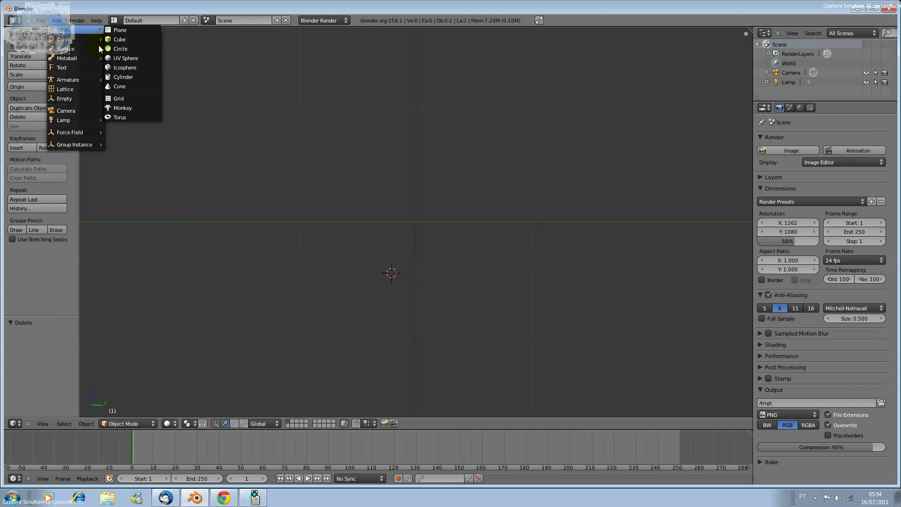
pyautogui.click(137, 68)
pyautogui.click(432, 273)
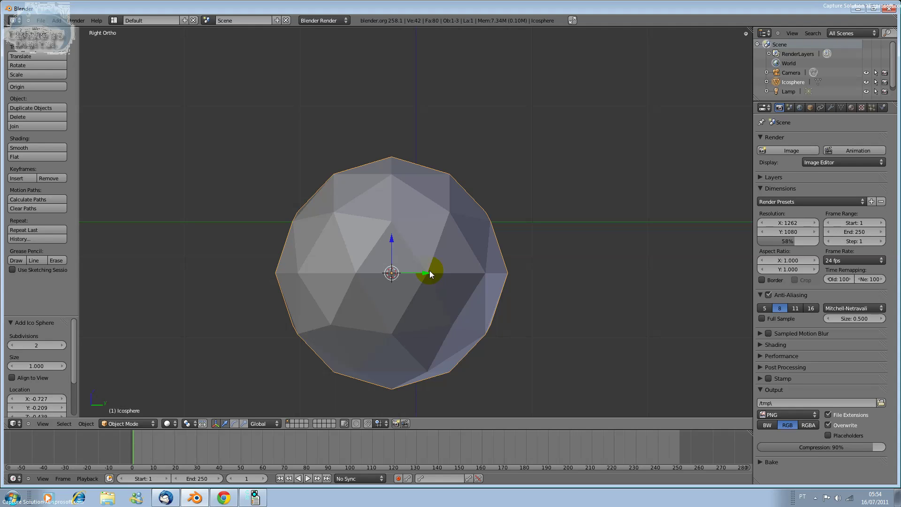
pyautogui.press('Tab')
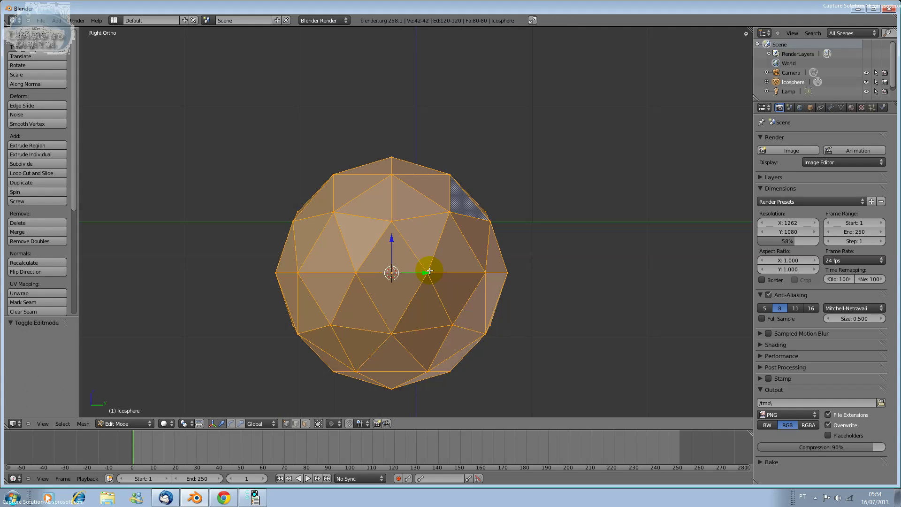
# Step: Deselect all of the icosphere's elements, repositioning the 3D cursor around the mesh
pyautogui.click(409, 261)
pyautogui.click(454, 207)
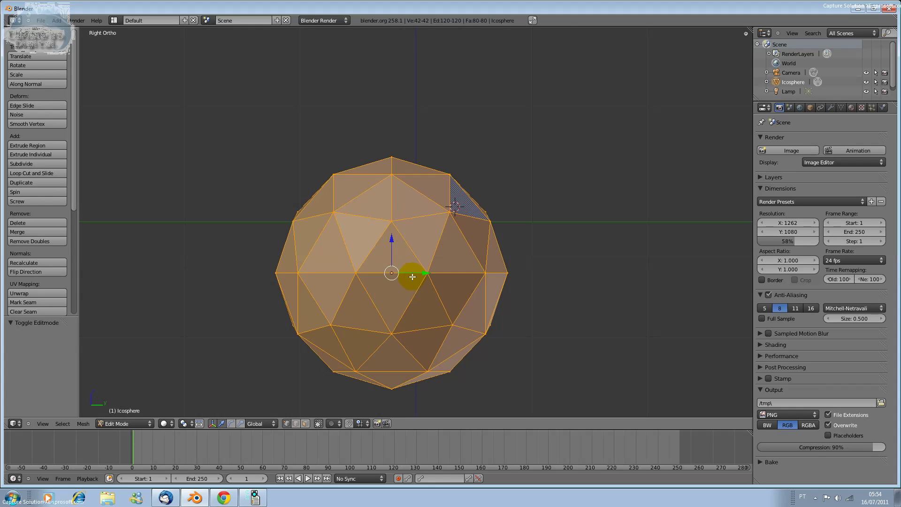
pyautogui.press('a')
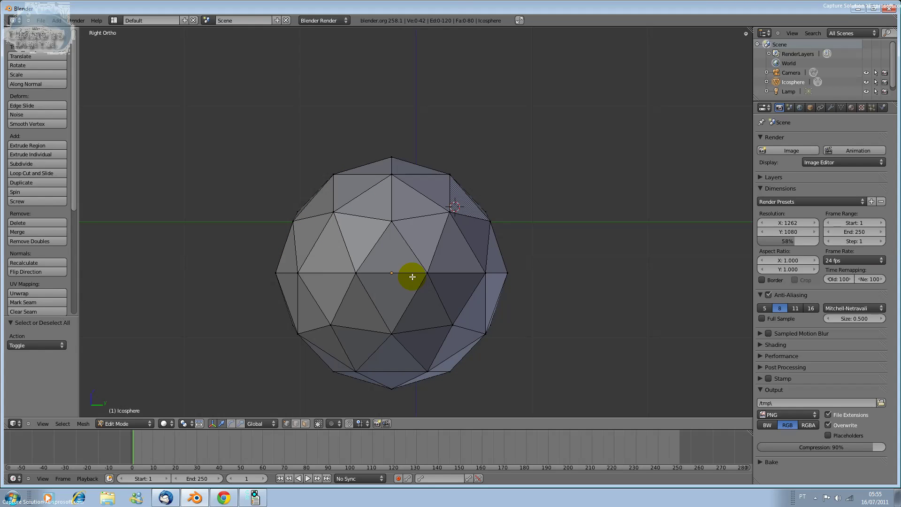
pyautogui.click(398, 280)
pyautogui.click(333, 256)
pyautogui.click(286, 424)
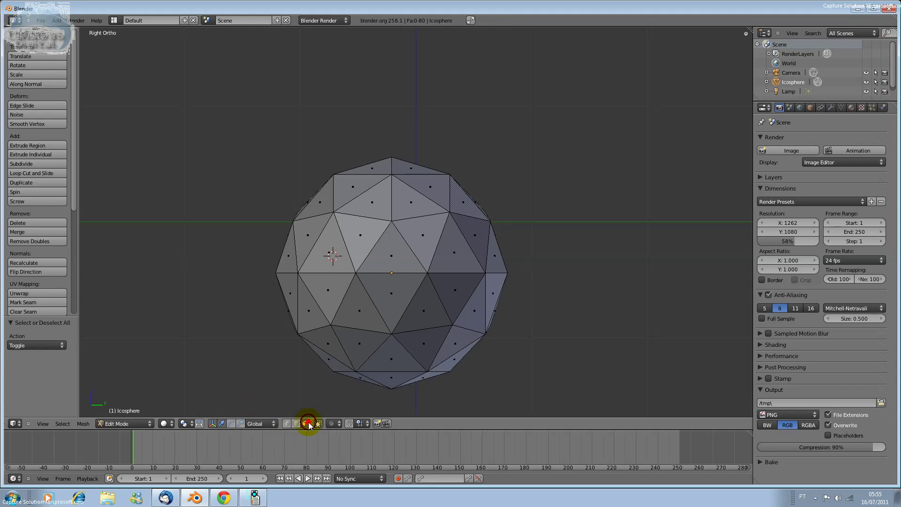
# Step: Switch to face select and pick the upper-left, lower-left, left, upper and right faces
pyautogui.click(399, 292)
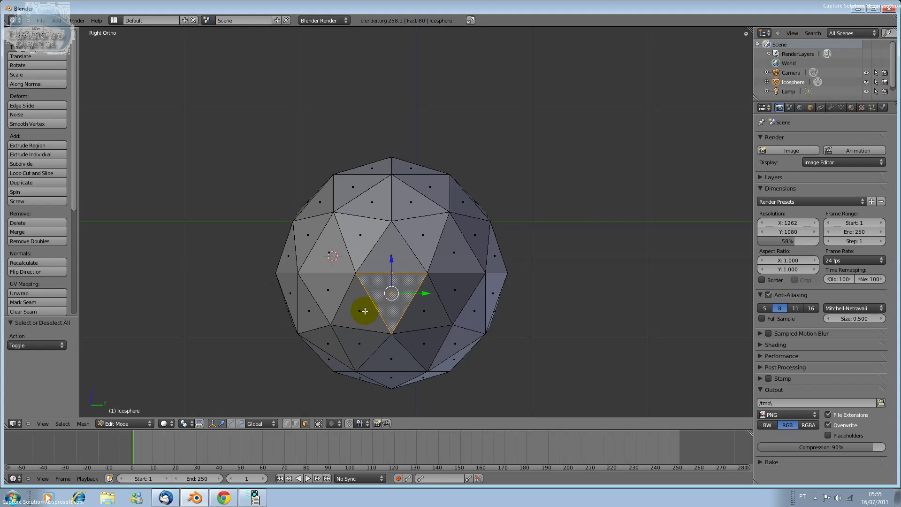
pyautogui.keyDown('shift'); pyautogui.click(323, 251); pyautogui.keyUp('shift')
pyautogui.keyDown('shift'); pyautogui.click(353, 342); pyautogui.keyUp('shift')
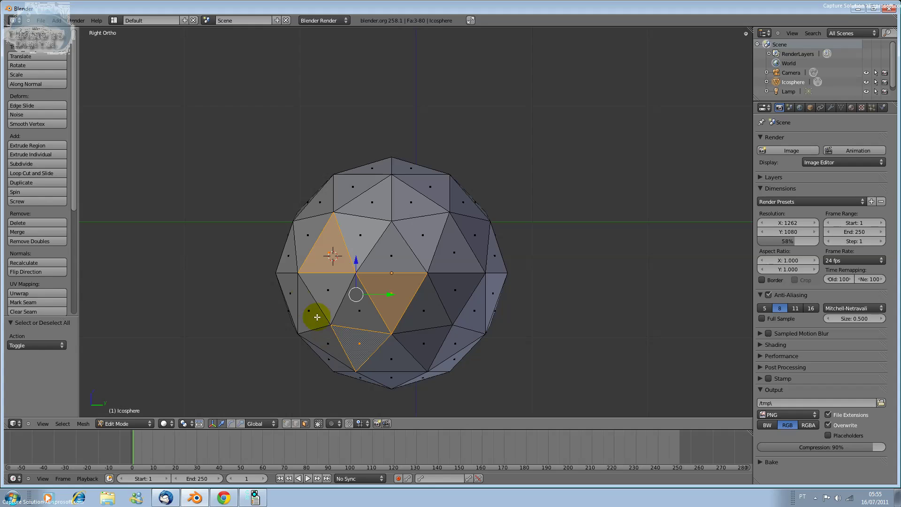
pyautogui.keyDown('shift'); pyautogui.click(293, 294); pyautogui.keyUp('shift')
pyautogui.keyDown('shift'); pyautogui.click(373, 206); pyautogui.keyUp('shift')
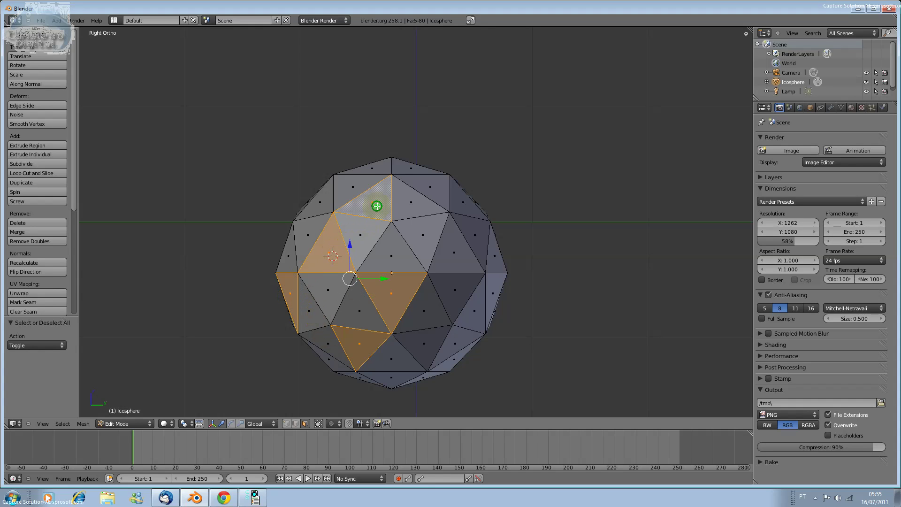
pyautogui.keyDown('shift'); pyautogui.click(445, 254); pyautogui.keyUp('shift')
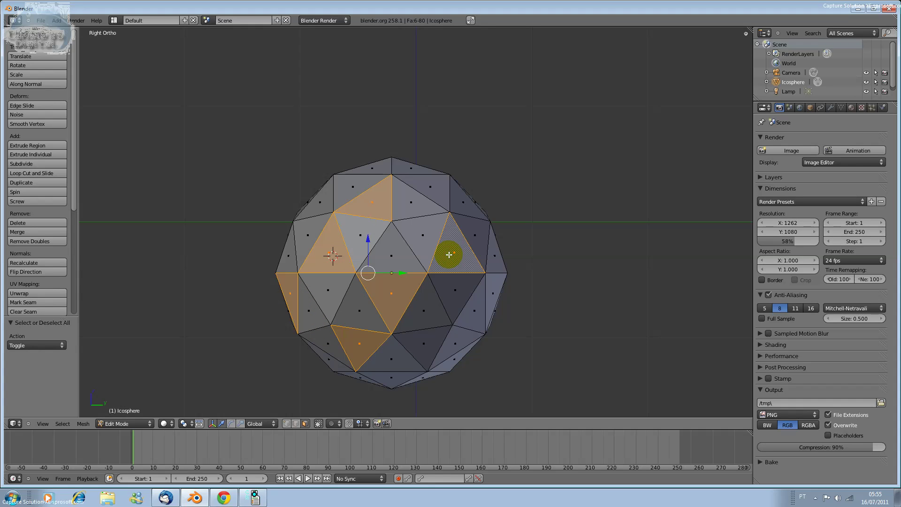
# Step: Trial-extrude the six selected faces twice, undo both attempts, and deselect all faces
pyautogui.press('e')
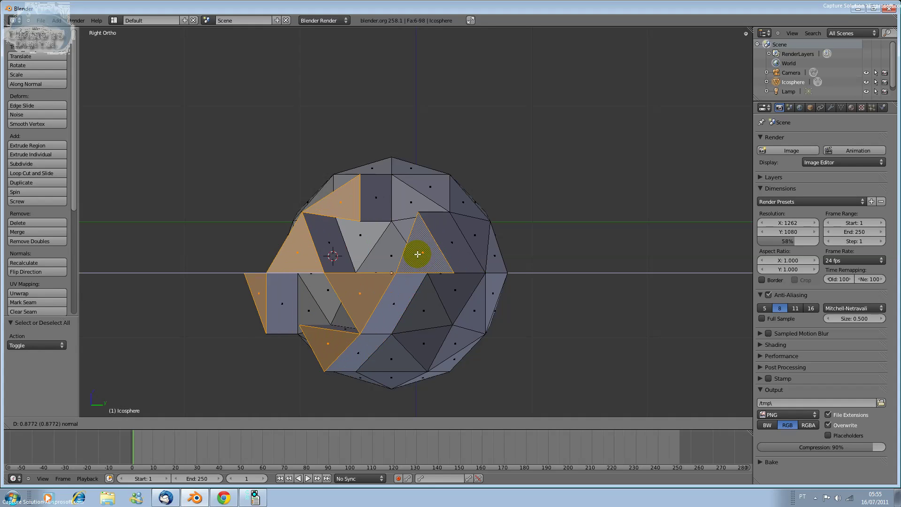
pyautogui.click(418, 256)
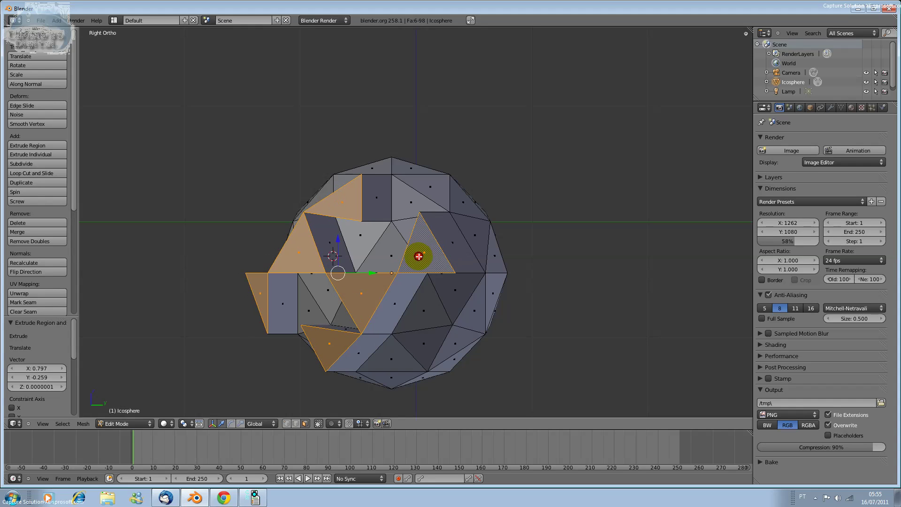
pyautogui.hotkey('ctrl', 'z')
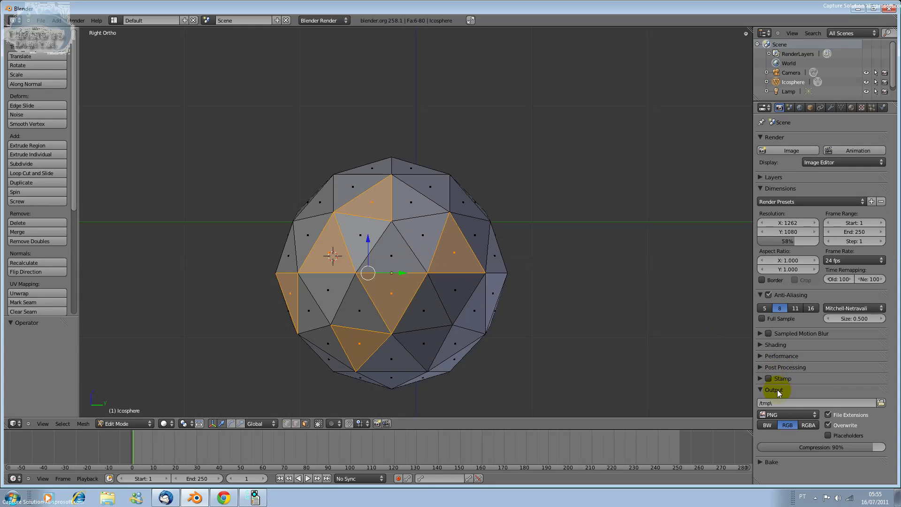
pyautogui.press('KP_0')
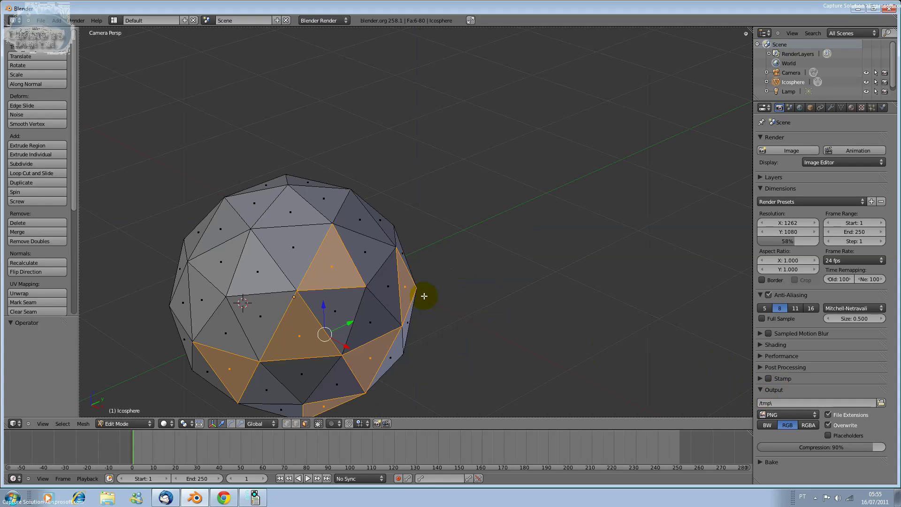
pyautogui.press('e')
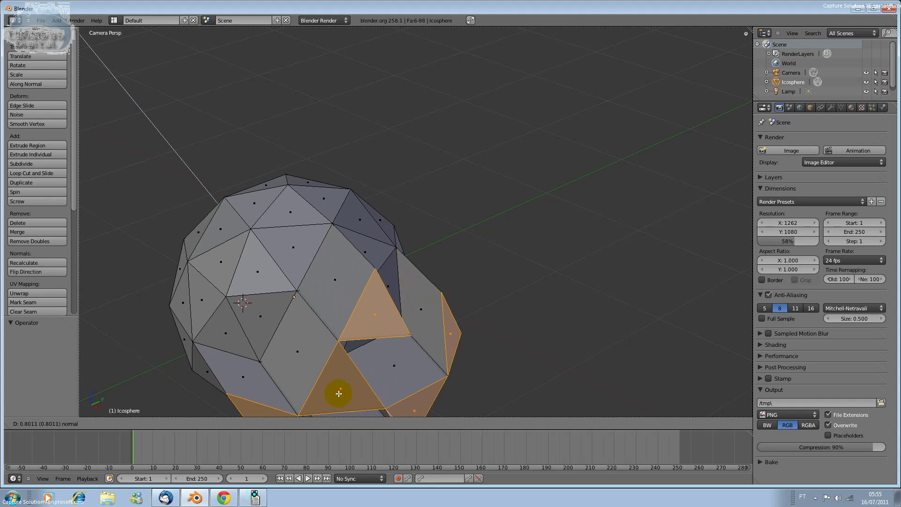
pyautogui.click(311, 360)
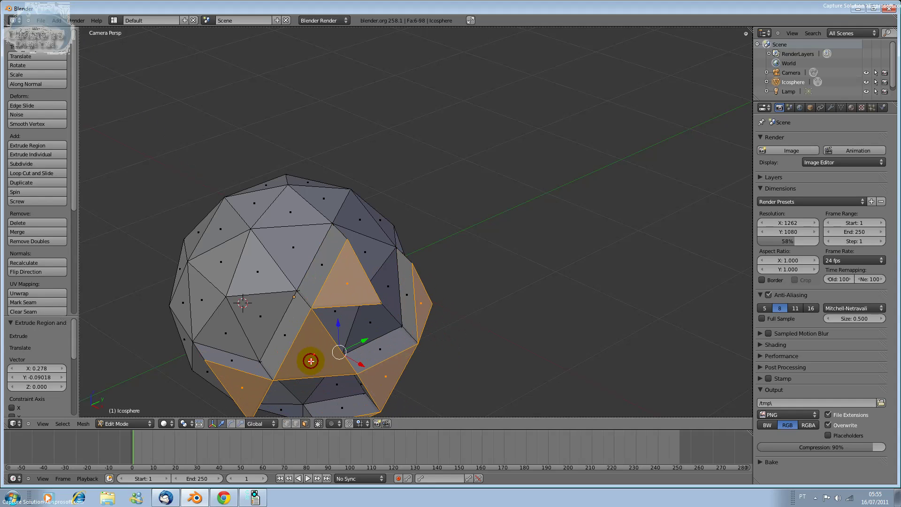
pyautogui.hotkey('ctrl', 'z')
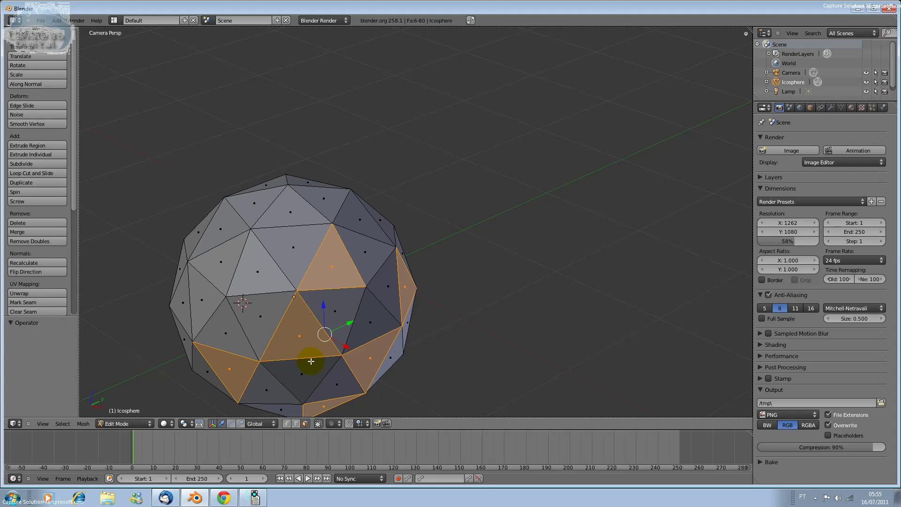
pyautogui.click(311, 360)
pyautogui.press('a')
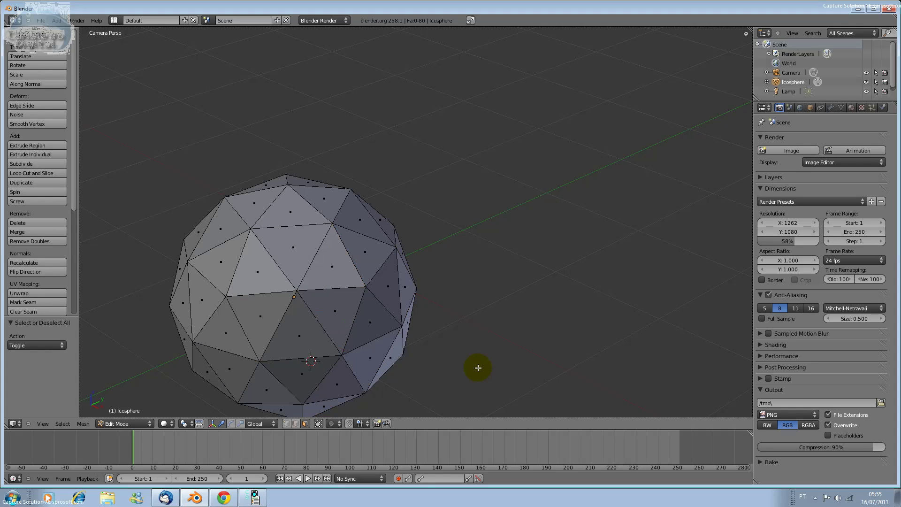
# Step: Move the 3D cursor near the icosphere and switch to Object Mode
pyautogui.click(477, 368)
pyautogui.press('Tab')
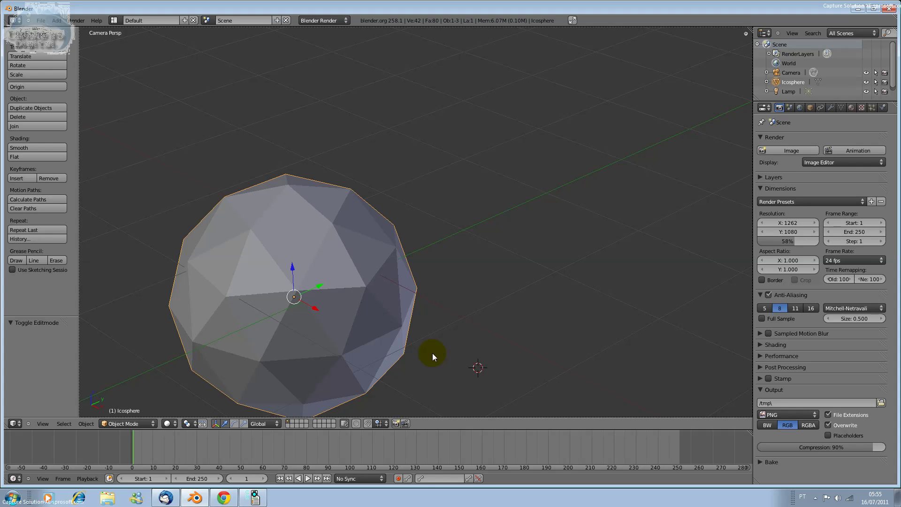
pyautogui.click(424, 243)
pyautogui.click(207, 409)
# Step: View the icosphere from the Left in orthographic, then return to Edit Mode
pyautogui.click(44, 424)
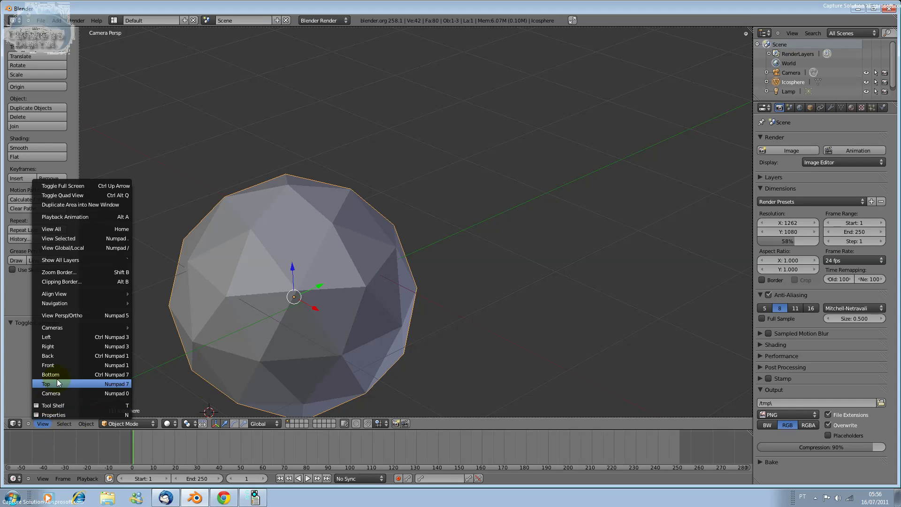
pyautogui.click(58, 338)
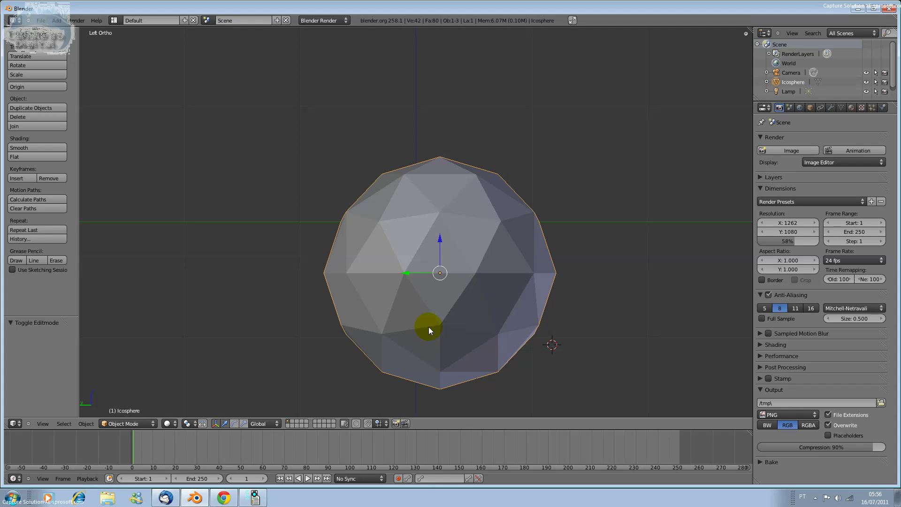
pyautogui.press('space')
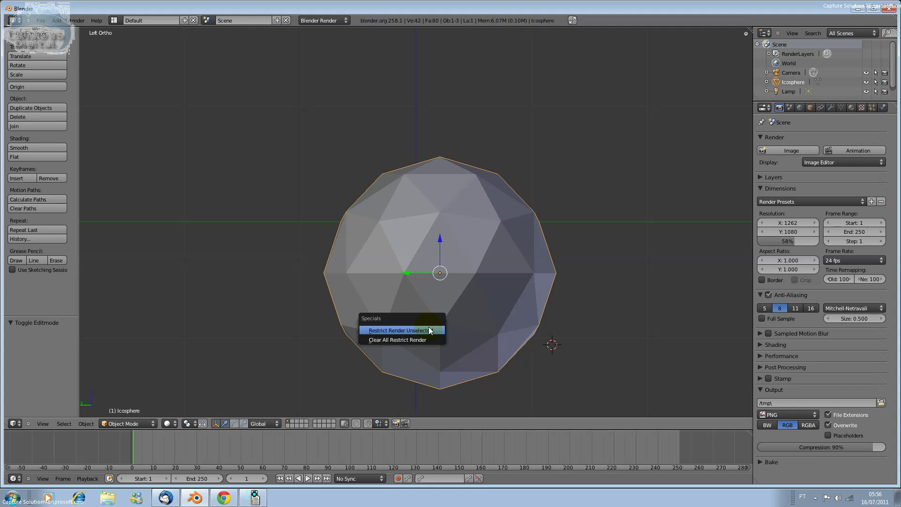
pyautogui.press('Escape')
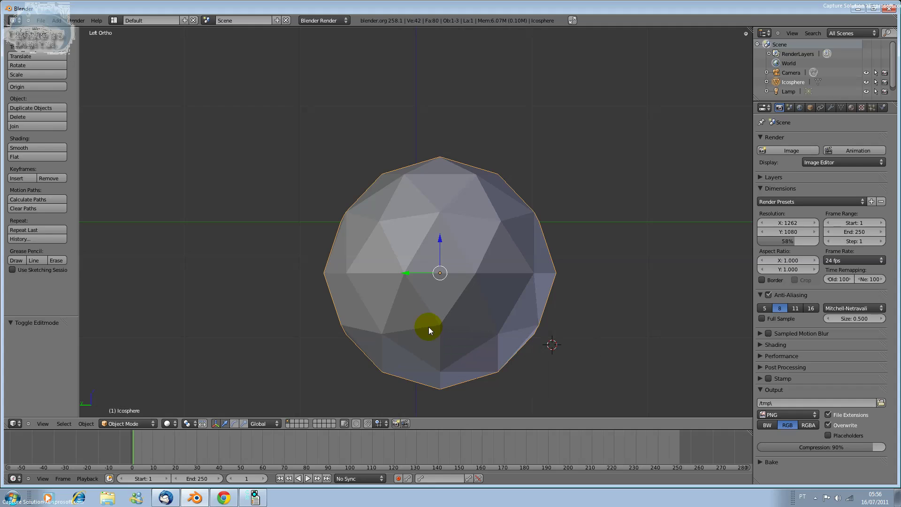
pyautogui.press('Tab')
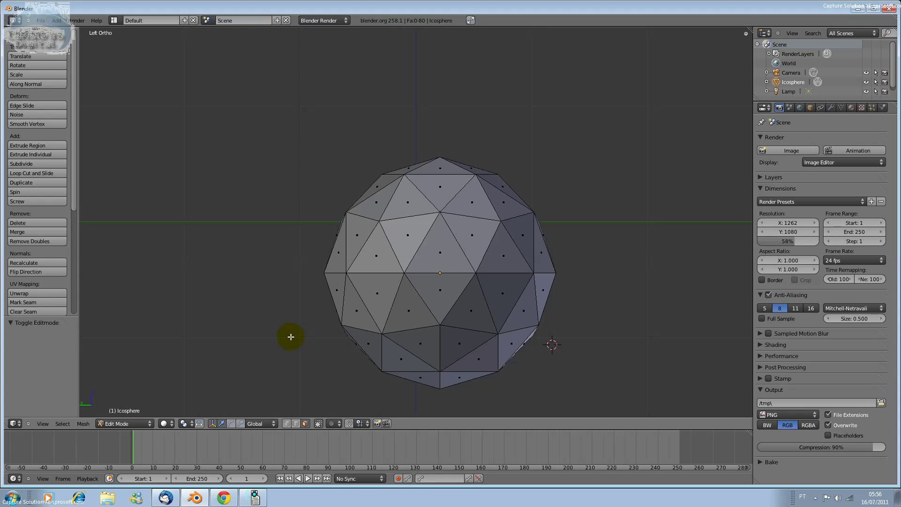
# Step: Toggle all 80 icosphere faces with A, then bring up the W Specials menu
pyautogui.press('a')
pyautogui.press('a')
pyautogui.moveTo(287, 308)
pyautogui.keyDown('ctrl'); pyautogui.mouseDown()
pyautogui.moveTo(587, 355)
pyautogui.moveTo(555, 385)
pyautogui.moveTo(509, 401)
pyautogui.moveTo(356, 399)
pyautogui.moveTo(318, 365)
pyautogui.mouseUp(); pyautogui.keyUp('ctrl')
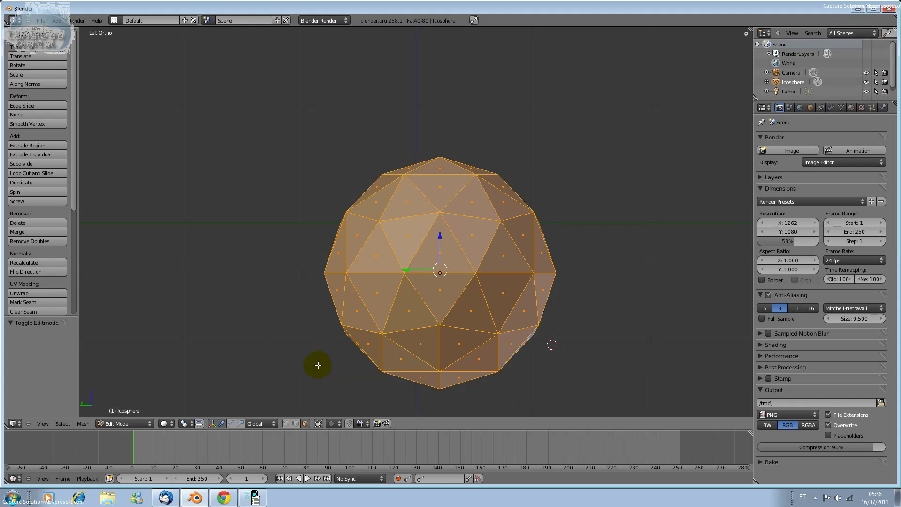
pyautogui.click(262, 159)
pyautogui.press('a')
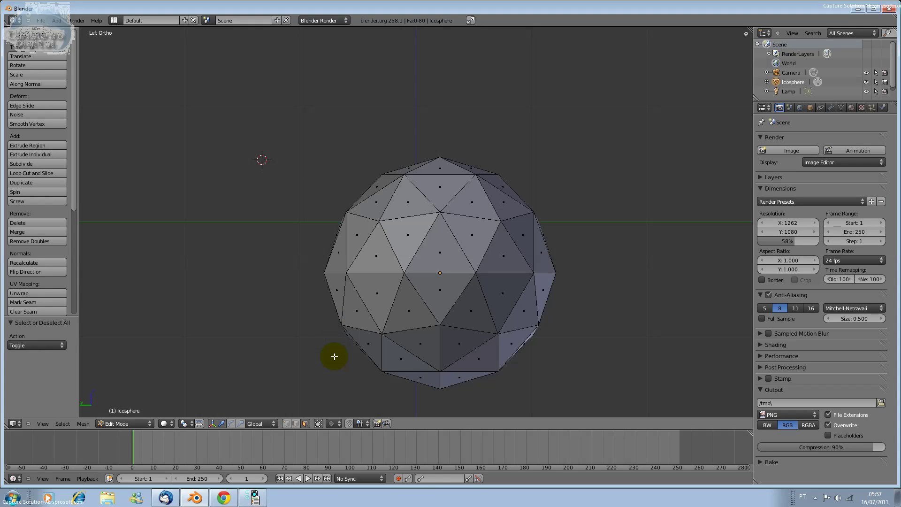
pyautogui.press('a')
pyautogui.press('a')
pyautogui.press('a')
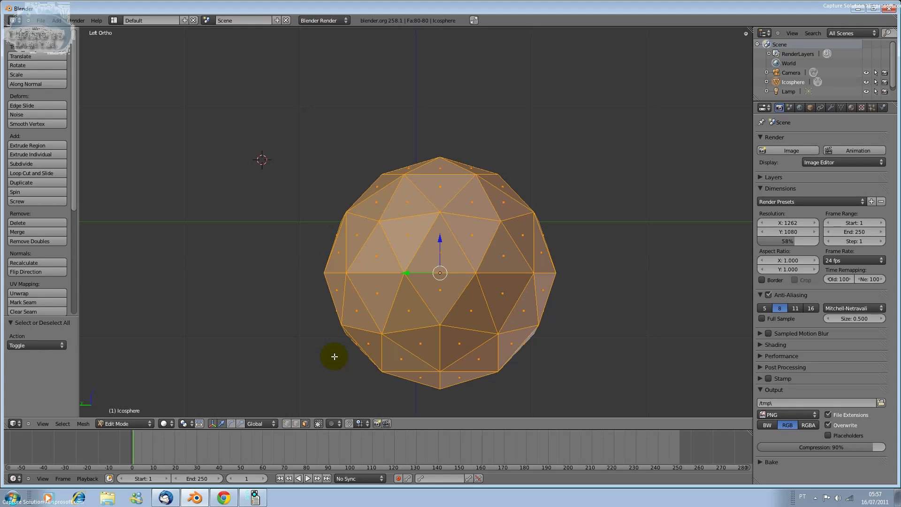
pyautogui.press('a')
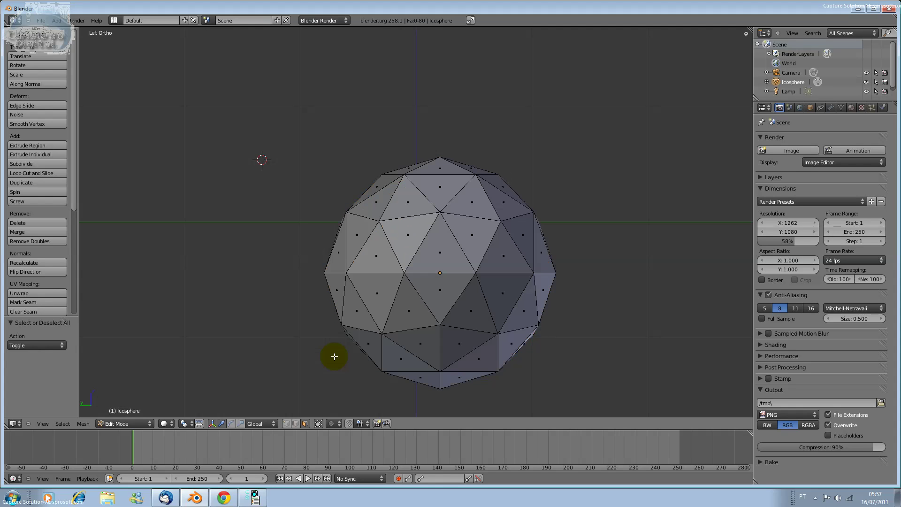
pyautogui.press('a')
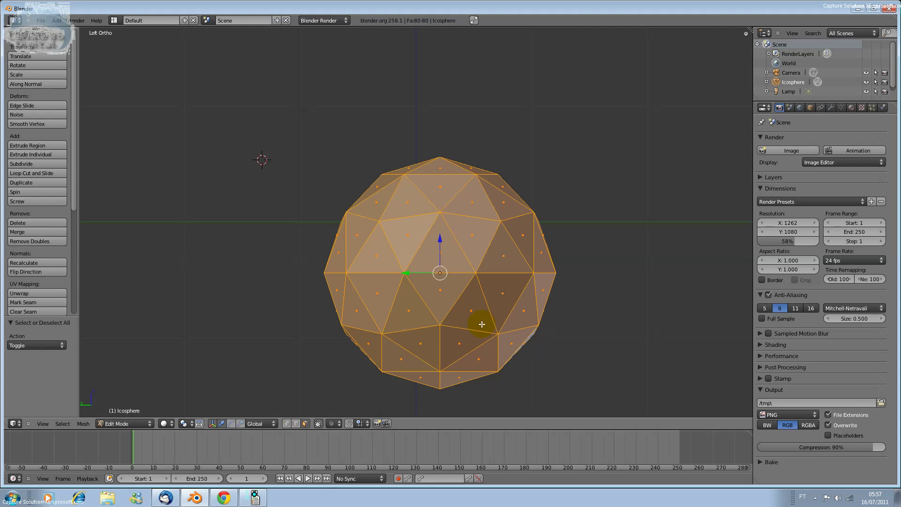
pyautogui.press('w')
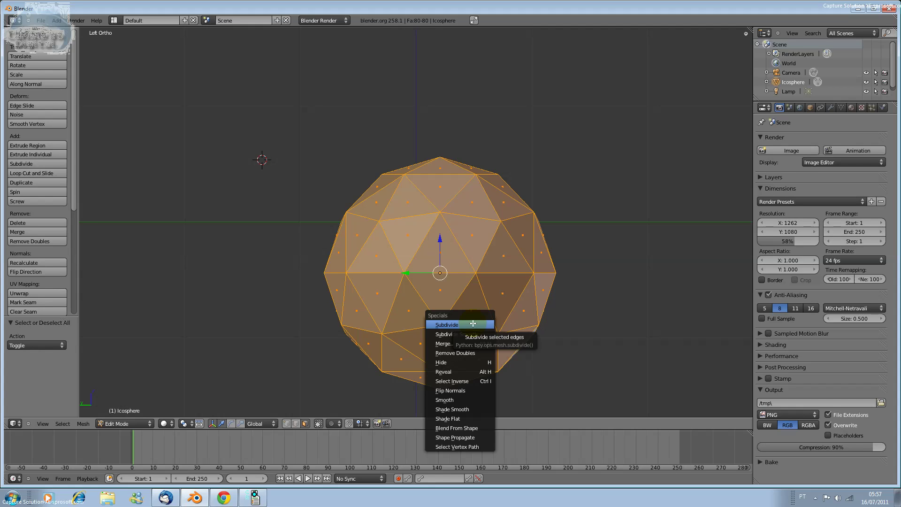
# Step: Try Subdivide and undo it, then Smooth the icosphere's vertices
pyautogui.click(472, 323)
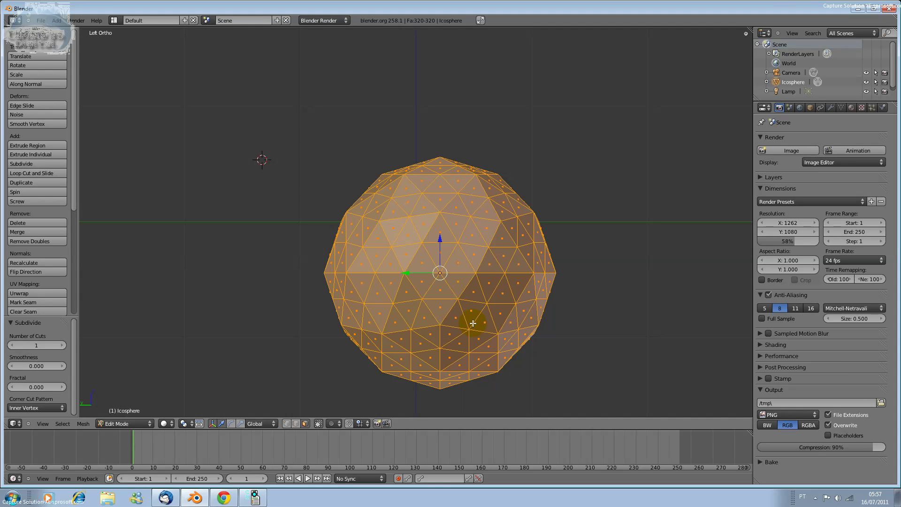
pyautogui.hotkey('ctrl', 'z')
pyautogui.press('w')
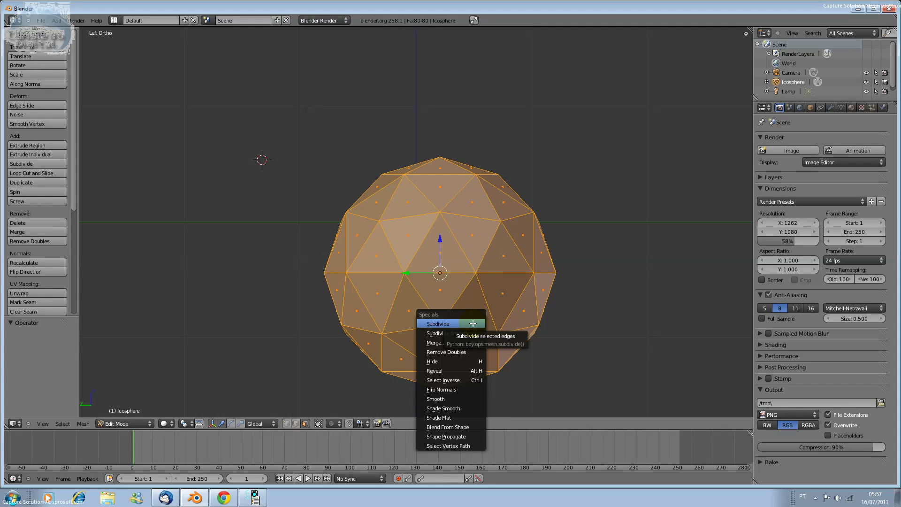
pyautogui.click(477, 400)
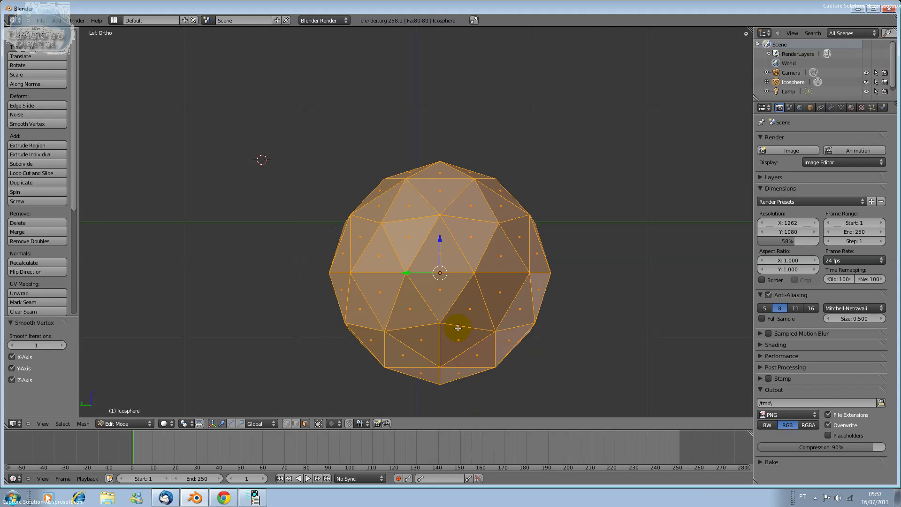
# Step: Apply Shade Smooth, undo a trial Subdivide Smooth, and deselect all faces
pyautogui.press('w')
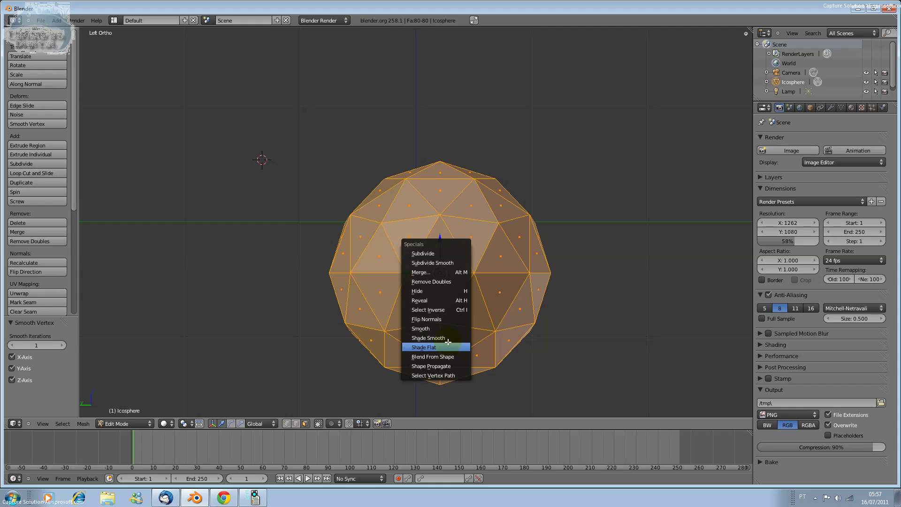
pyautogui.click(451, 337)
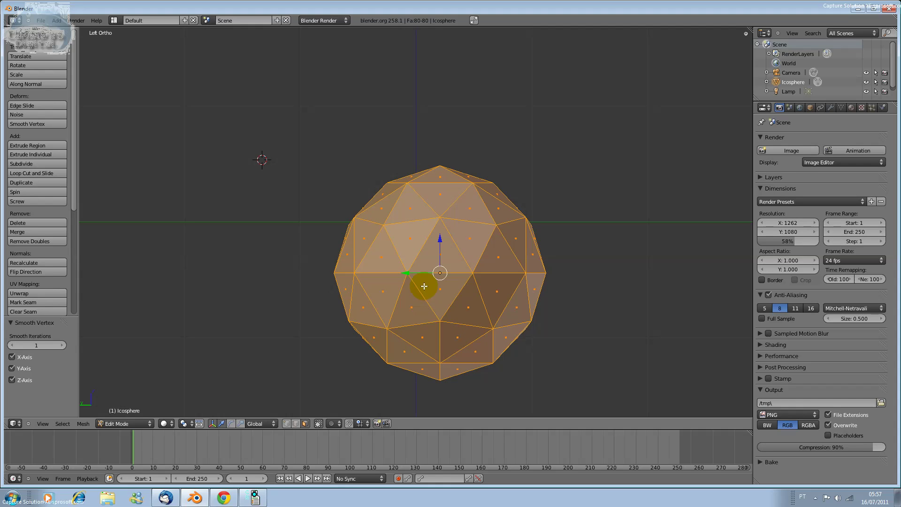
pyautogui.press('w')
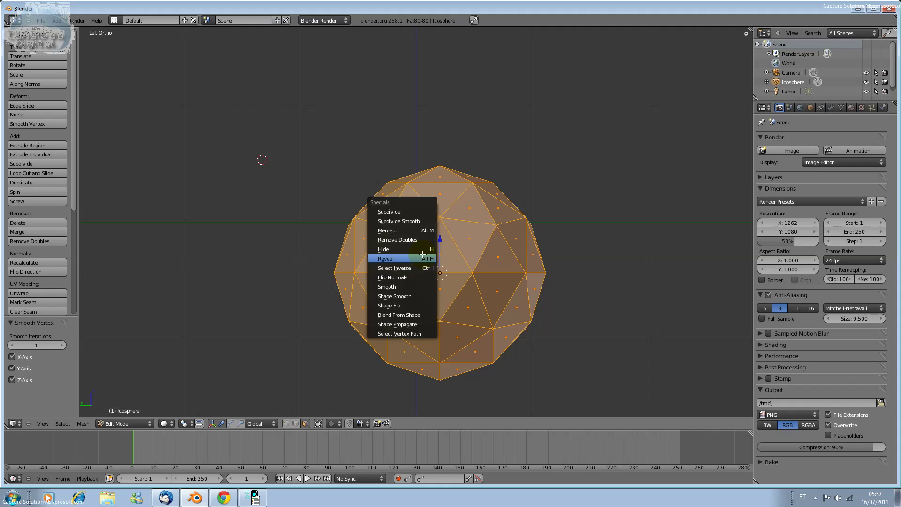
pyautogui.click(399, 221)
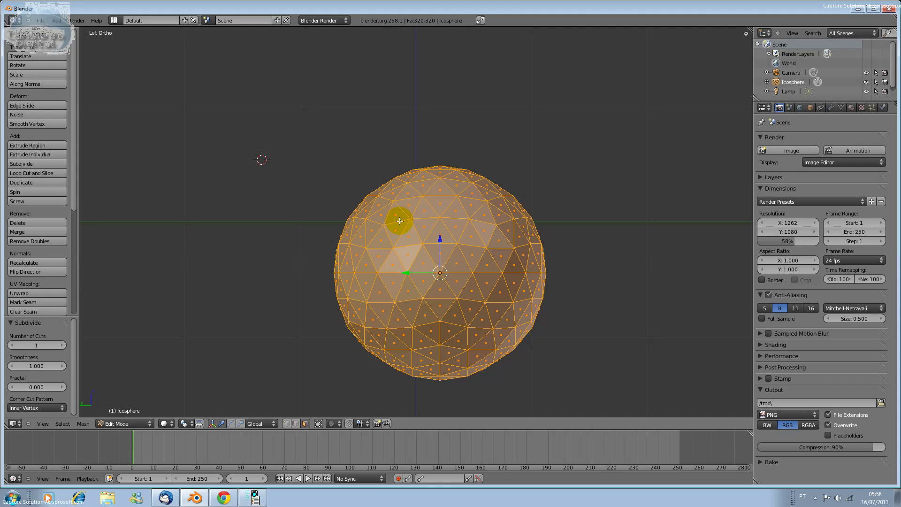
pyautogui.hotkey('ctrl', 'z')
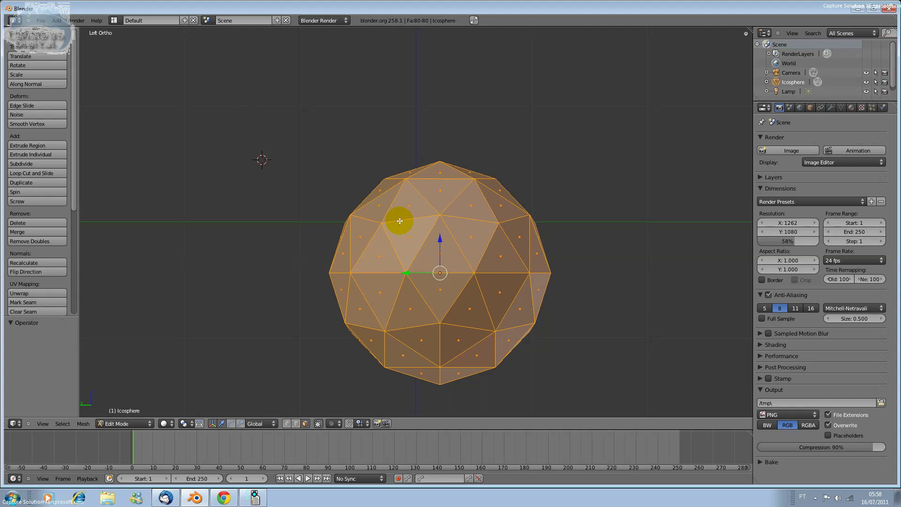
pyautogui.press('a')
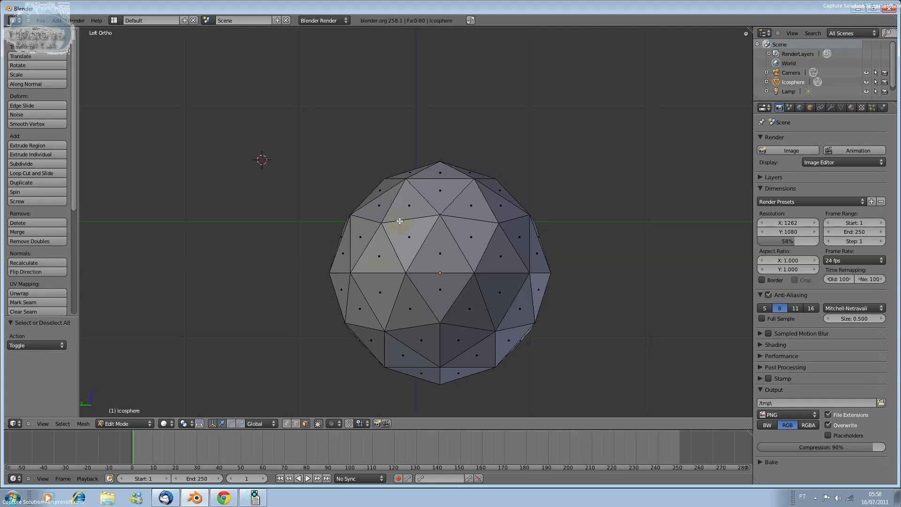
# Step: Box-select the icosphere's left-side faces and apply Subdivide Smooth to them
pyautogui.press('a')
pyautogui.press('a')
pyautogui.press('b')
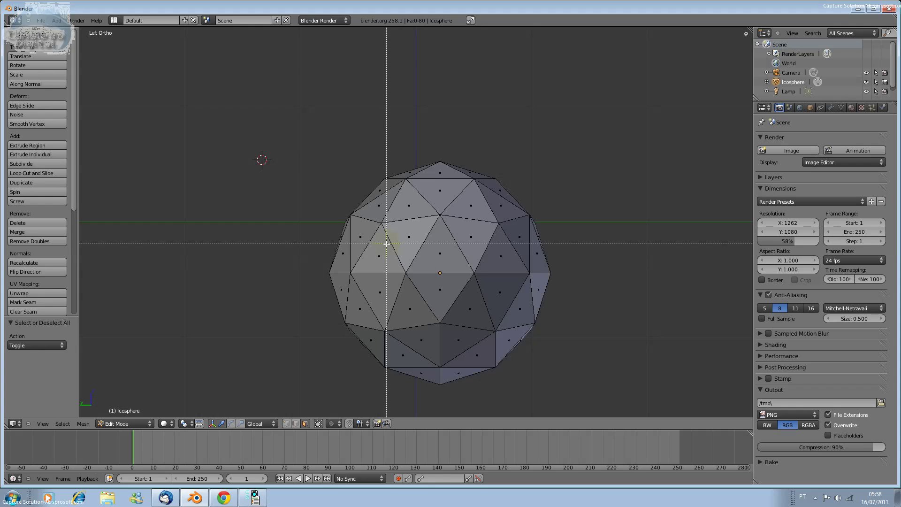
pyautogui.moveTo(254, 123)
pyautogui.mouseDown()
pyautogui.moveTo(444, 393)
pyautogui.moveTo(441, 402)
pyautogui.mouseUp()
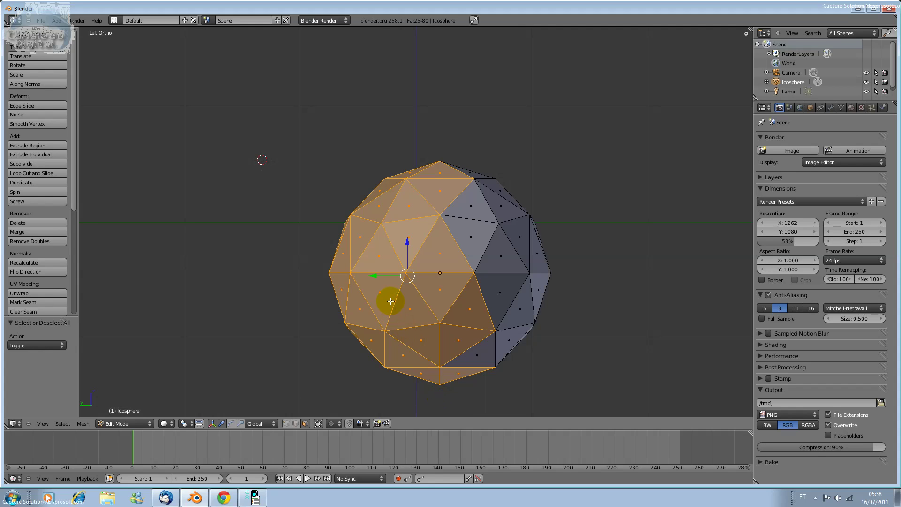
pyautogui.press('w')
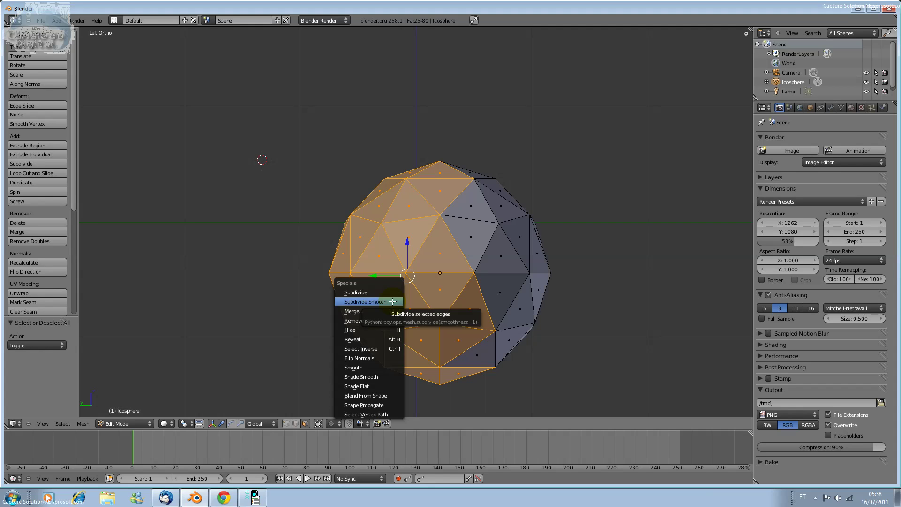
pyautogui.click(393, 302)
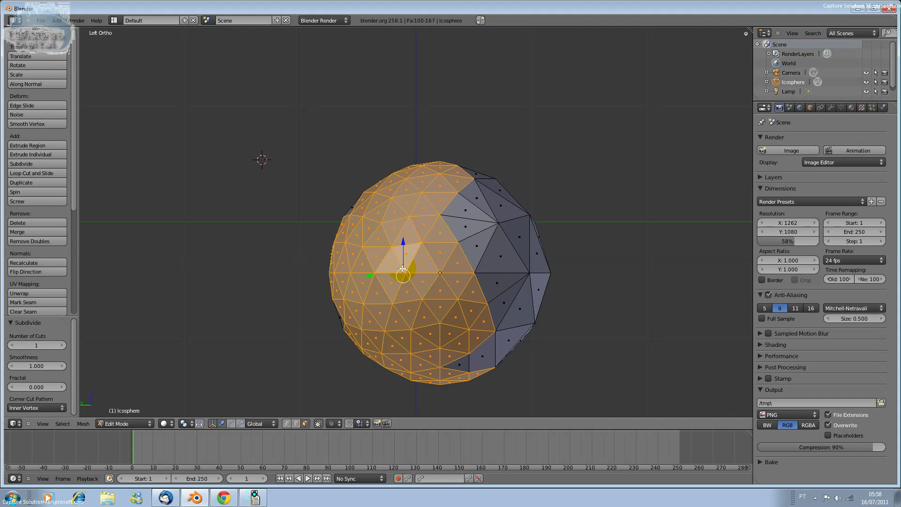
pyautogui.moveTo(402, 269); pyautogui.dragTo(403, 268, button='middle')
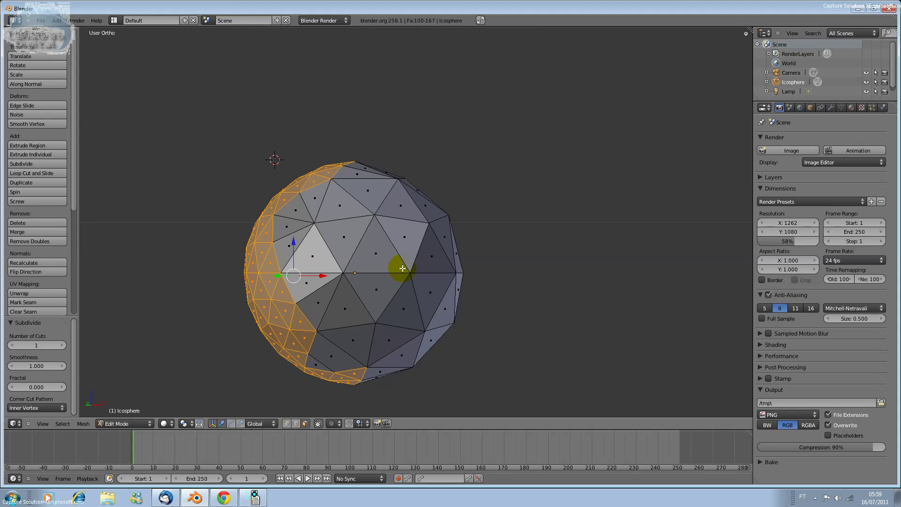
# Step: Undo the partial subdivision, select the whole icosphere, and subdivide it twice
pyautogui.hotkey('ctrl', 'z')
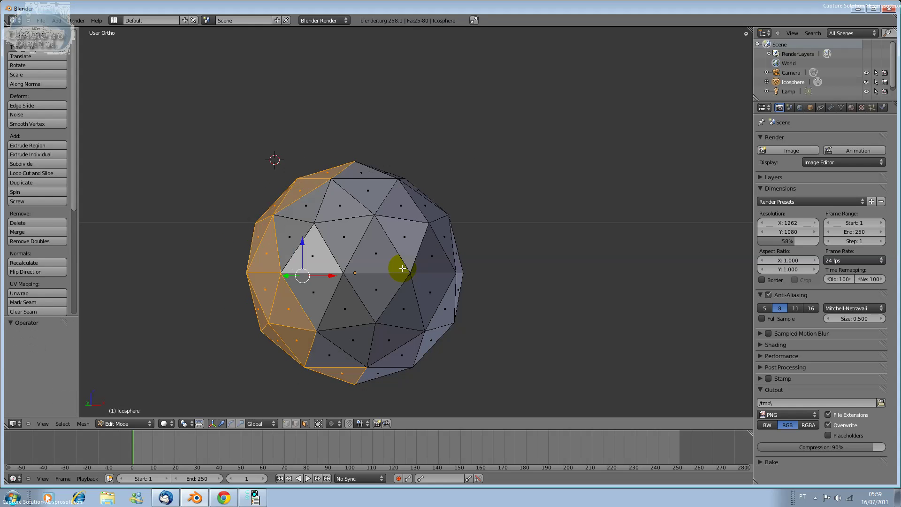
pyautogui.press('a')
pyautogui.press('a')
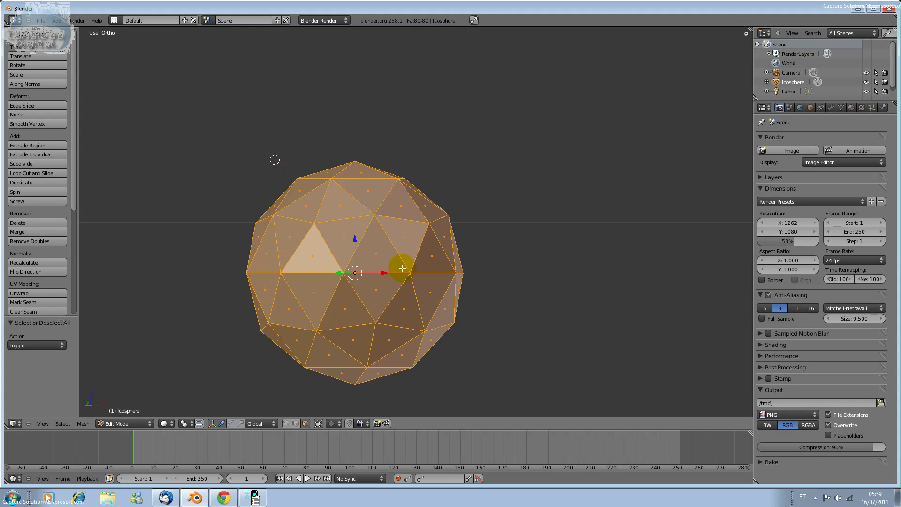
pyautogui.press('w')
pyautogui.click(403, 268)
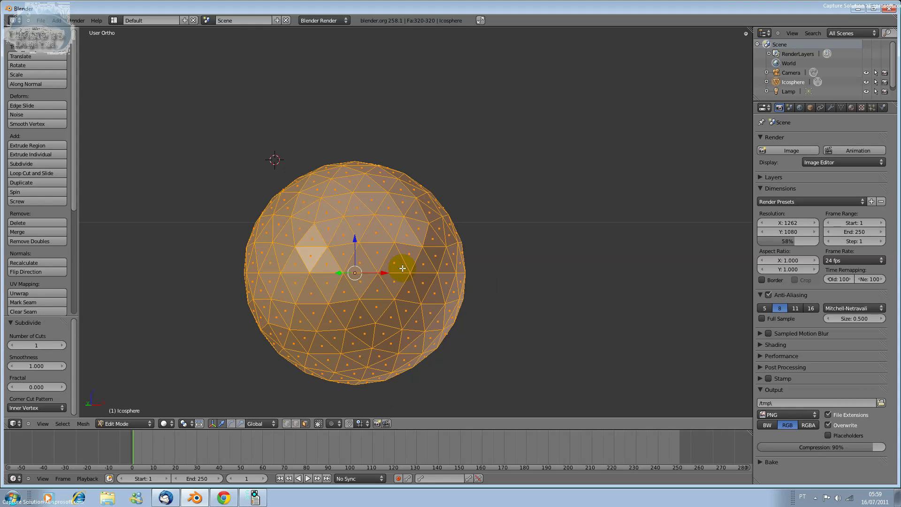
pyautogui.press('w')
pyautogui.click(403, 269)
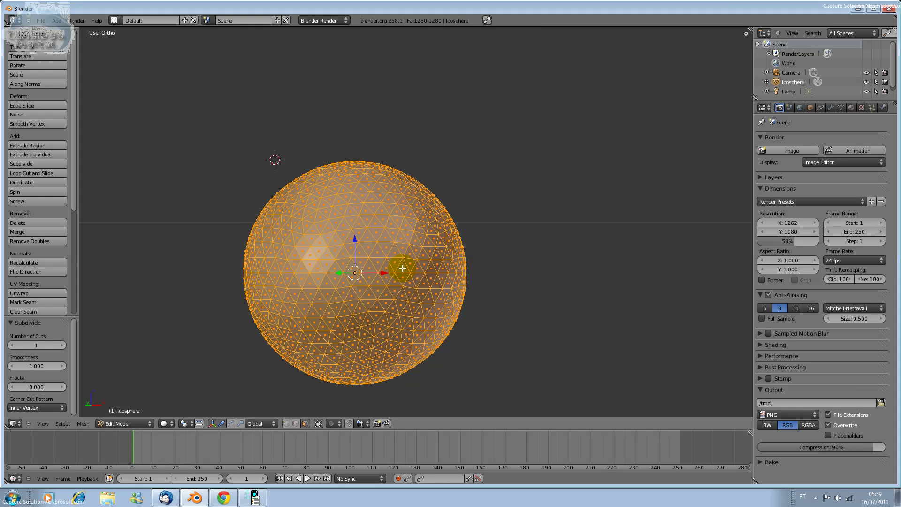
pyautogui.press('KP_4')
pyautogui.press('KP_4')
pyautogui.press('KP_4')
pyautogui.press('KP_4')
pyautogui.press('KP_4')
pyautogui.press('KP_4')
pyautogui.press('KP_4')
pyautogui.press('KP_4')
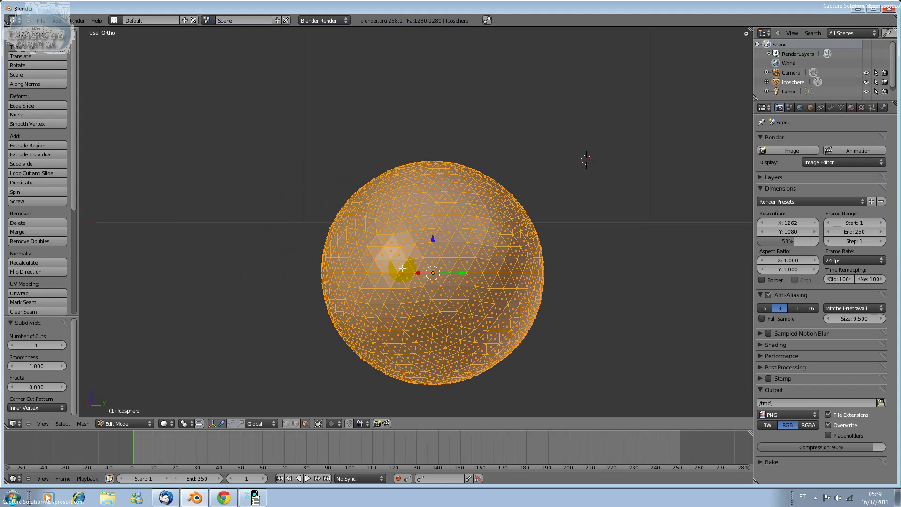
pyautogui.press('KP_4')
pyautogui.press('KP_4')
pyautogui.press('KP_4')
pyautogui.press('KP_4')
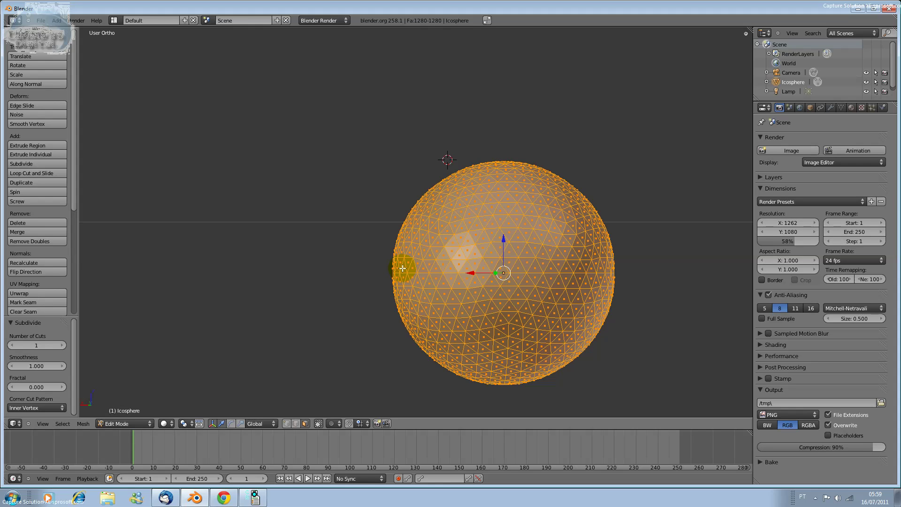
pyautogui.press('KP_6')
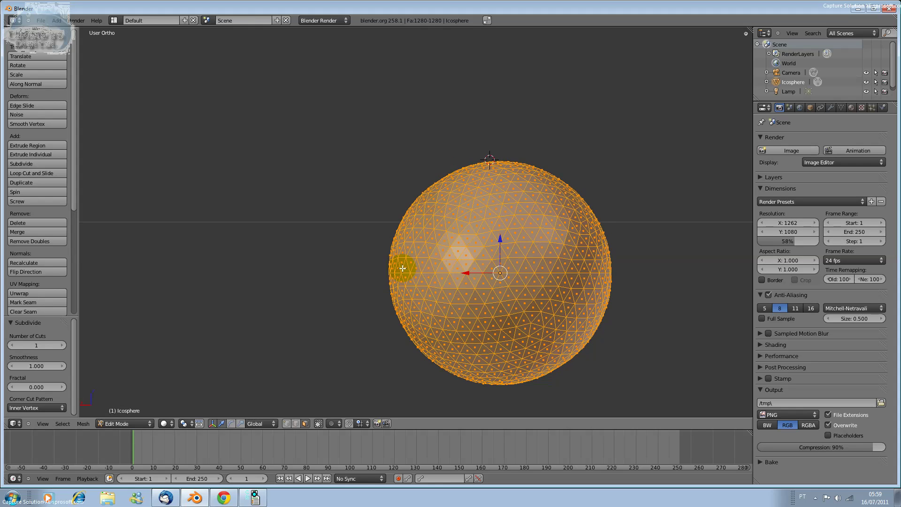
pyautogui.press('KP_6')
pyautogui.press('KP_6')
pyautogui.press('KP_6')
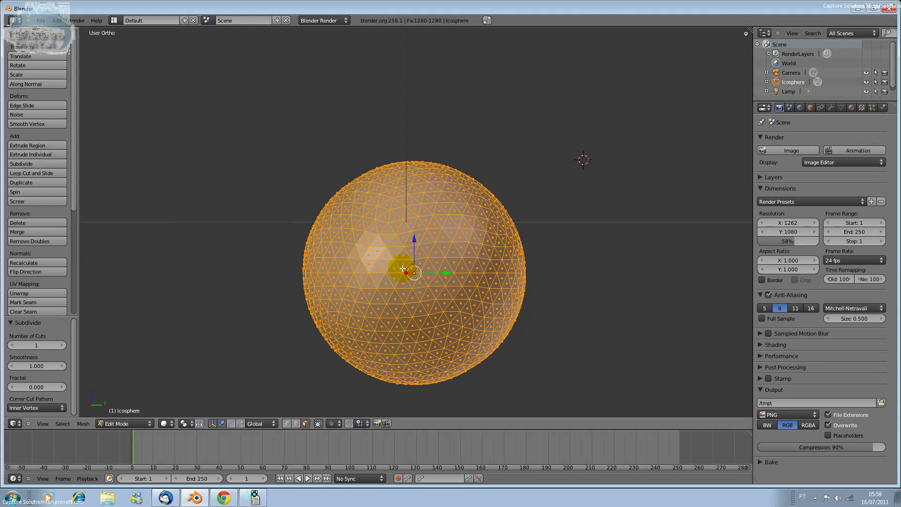
# Step: Raise the subdivision cuts to 3, then undo it and collapse the operator panel
pyautogui.scroll(-1, 69, 224)
pyautogui.scroll(-3, 69, 224)
pyautogui.scroll(-3, 69, 319)
pyautogui.click(24, 322)
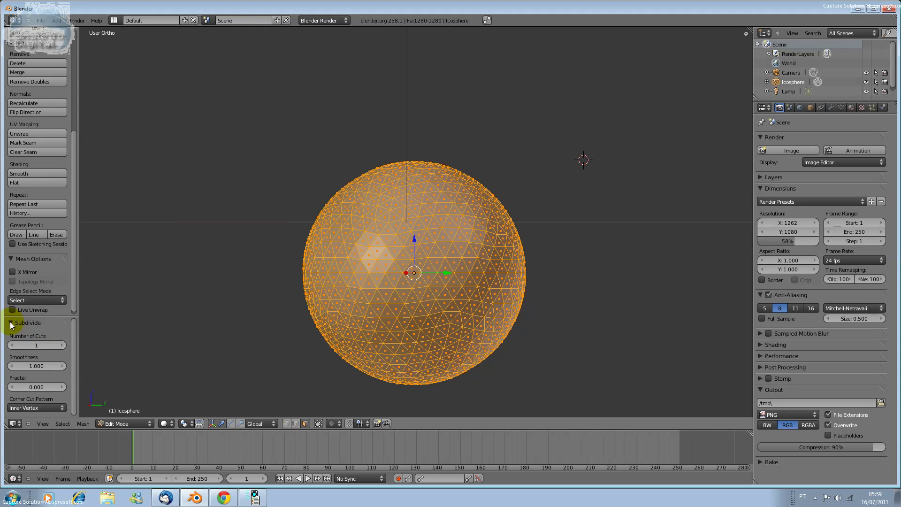
pyautogui.click(11, 322)
pyautogui.moveTo(40, 345)
pyautogui.mouseDown()
pyautogui.moveTo(49, 346)
pyautogui.moveTo(29, 345)
pyautogui.mouseUp()
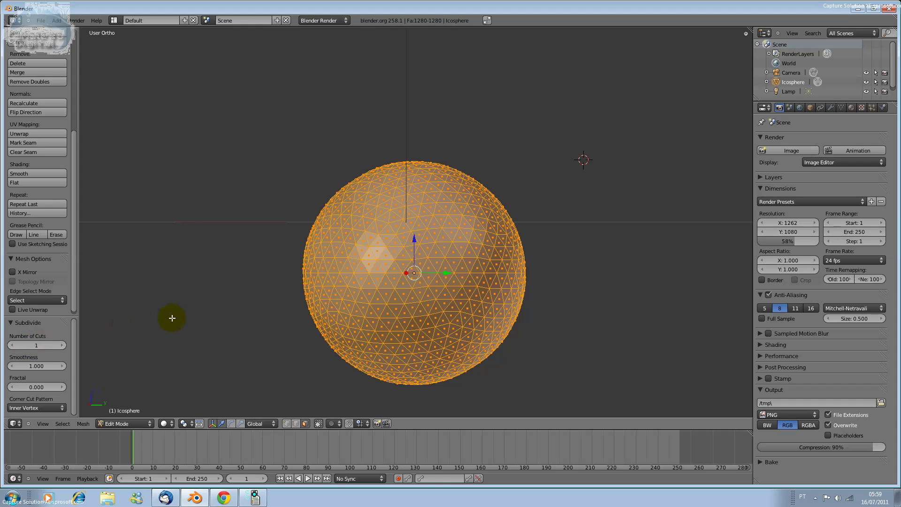
pyautogui.scroll(-1, 72, 357)
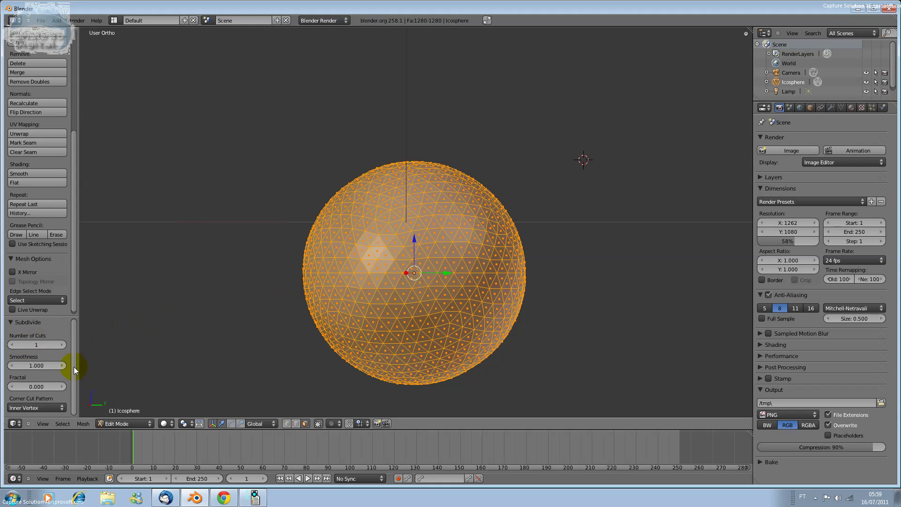
pyautogui.click(344, 275)
pyautogui.hotkey('ctrl', 'z')
pyautogui.hotkey('ctrl', 'z')
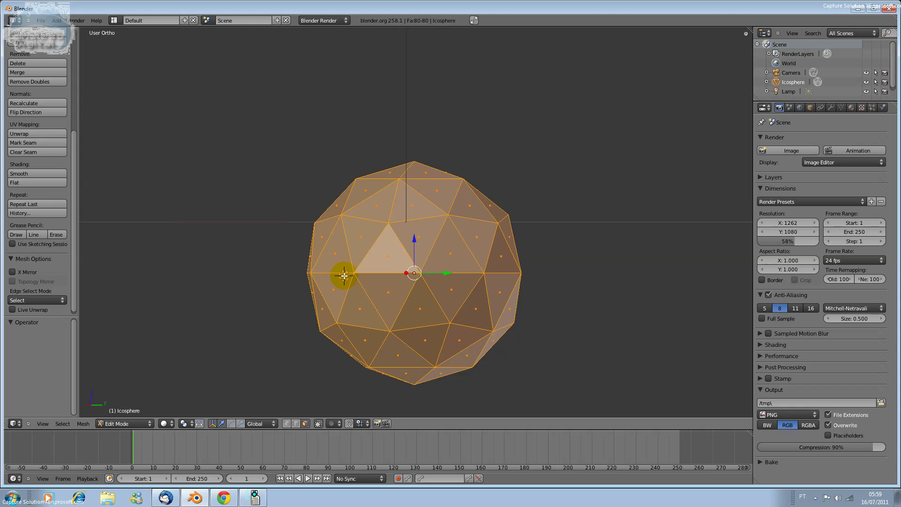
pyautogui.click(22, 323)
# Step: Apply Subdivide Smooth to the whole icosphere with Number of Cuts set to 1
pyautogui.press('w')
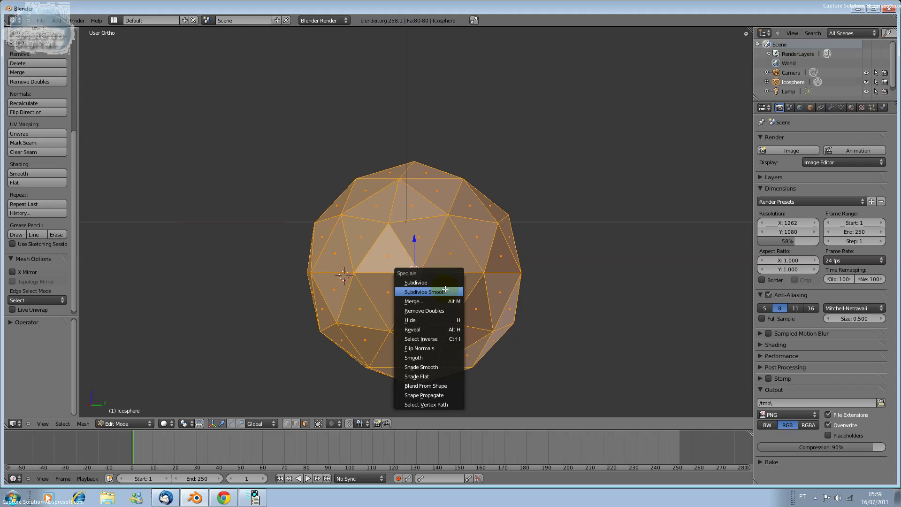
pyautogui.click(451, 291)
pyautogui.click(36, 322)
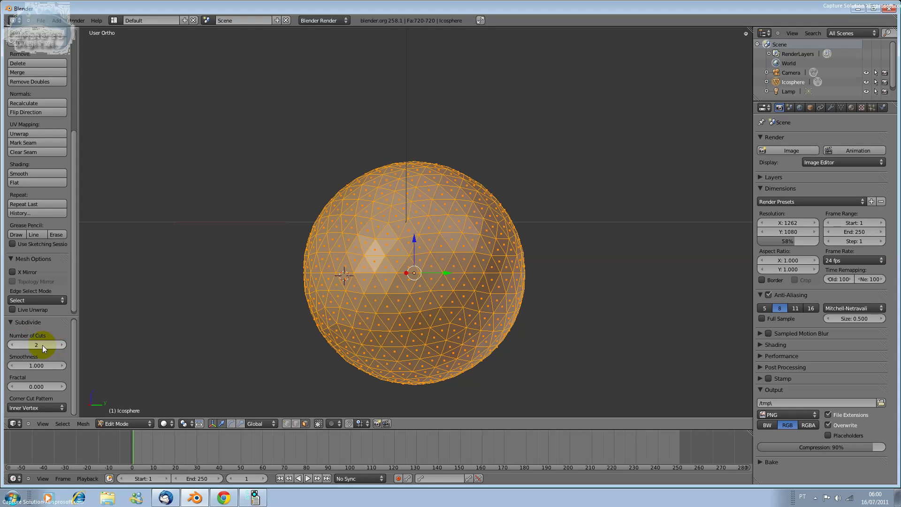
pyautogui.click(64, 344)
pyautogui.click(13, 345)
pyautogui.click(13, 345)
pyautogui.click(13, 366)
# Step: Set the subdivision Smoothness to 0.118 and return to Object Mode
pyautogui.moveTo(13, 365); pyautogui.dragTo(1, 370)
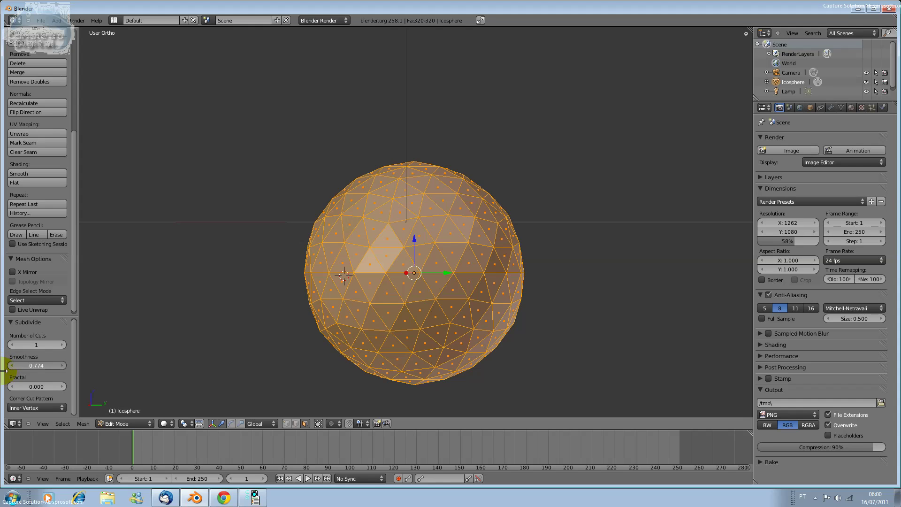
pyautogui.moveTo(1, 371); pyautogui.dragTo(5, 371)
pyautogui.moveTo(65, 372); pyautogui.dragTo(148, 371)
pyautogui.moveTo(247, 374)
pyautogui.mouseDown()
pyautogui.moveTo(22, 382)
pyautogui.moveTo(214, 382)
pyautogui.moveTo(69, 387)
pyautogui.mouseUp()
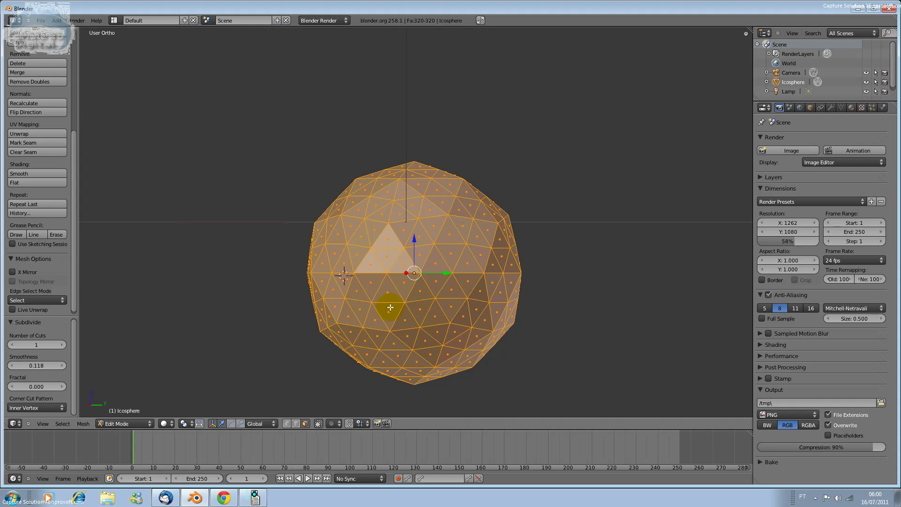
pyautogui.press('Tab')
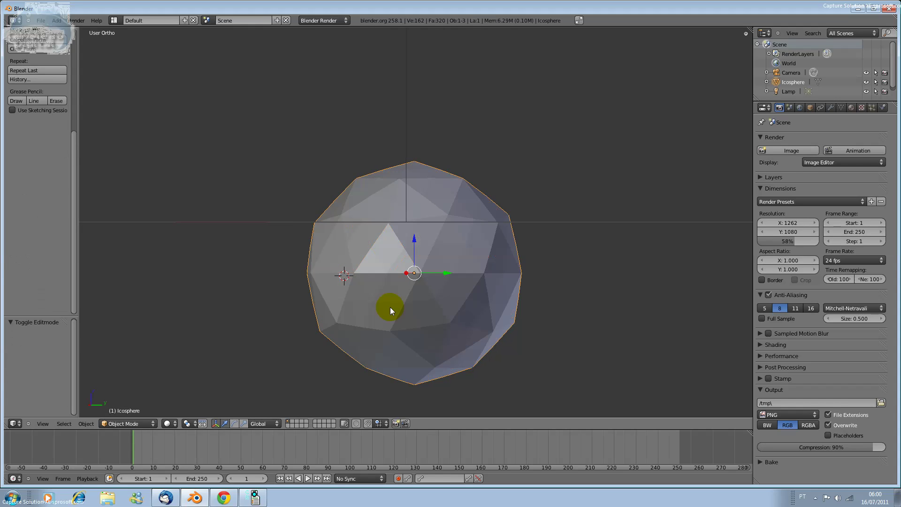
# Step: Delete the icosphere, leaving the scene empty
pyautogui.press('x')
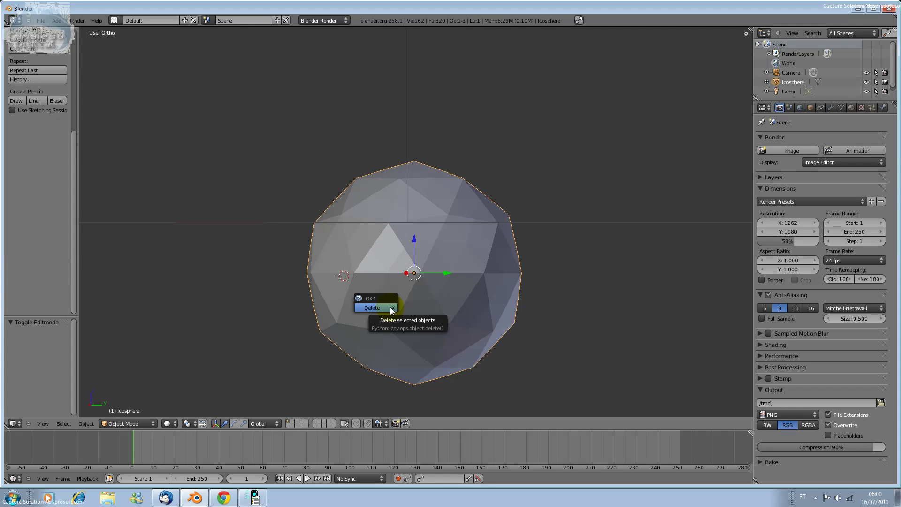
pyautogui.click(390, 307)
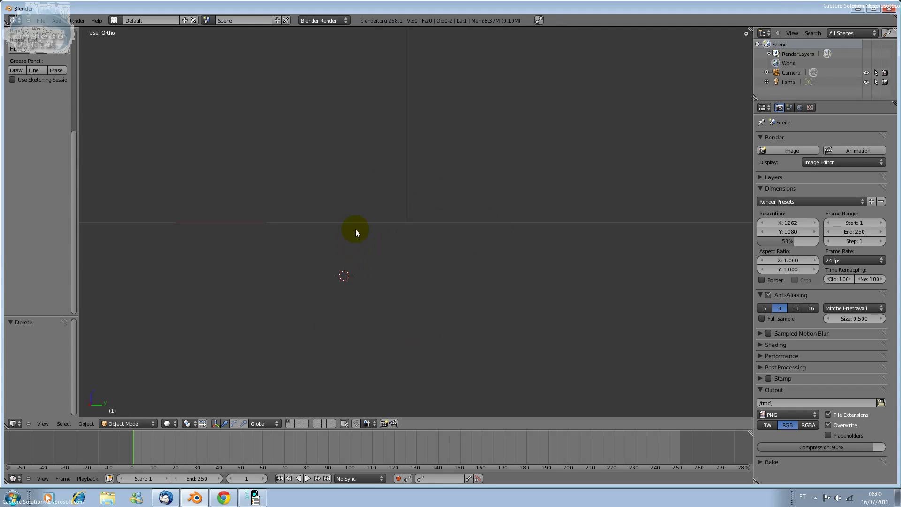
pyautogui.click(57, 20)
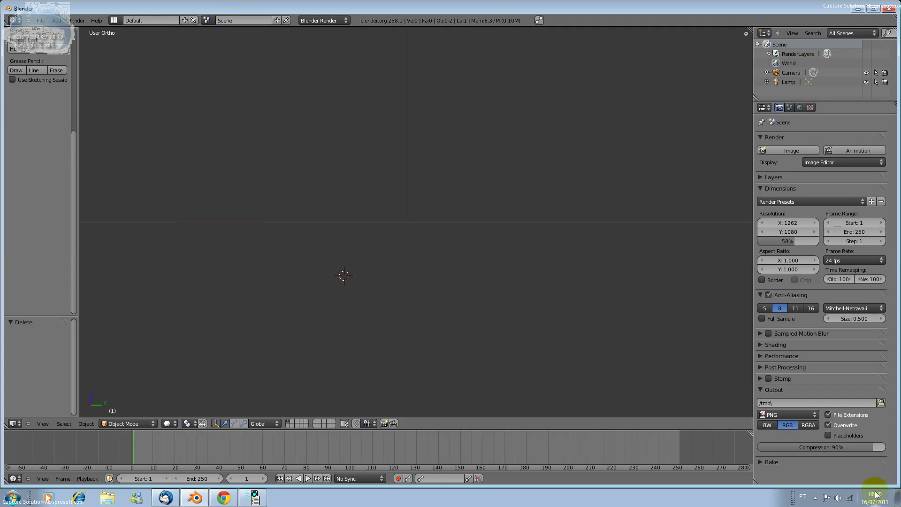
pyautogui.click(847, 461)
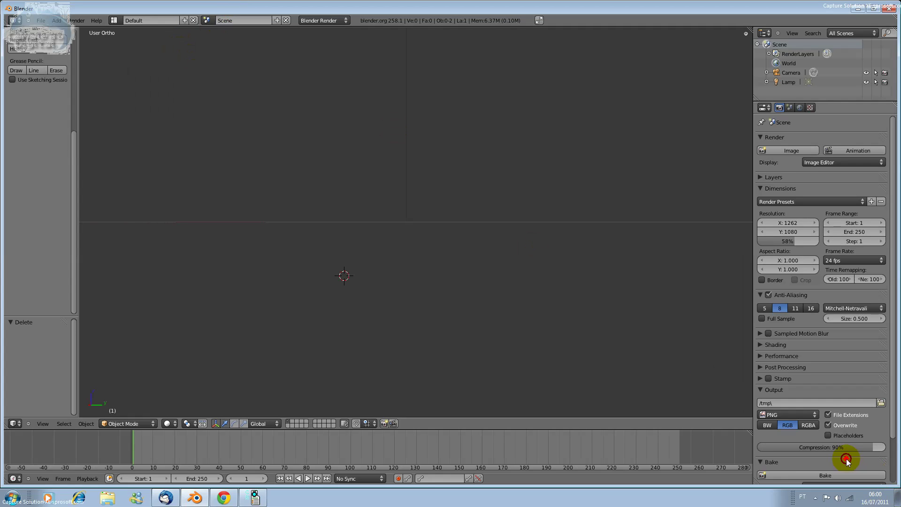
# Step: Switch to Top view and add a mesh cylinder at the 3D cursor
pyautogui.click(49, 423)
pyautogui.click(60, 385)
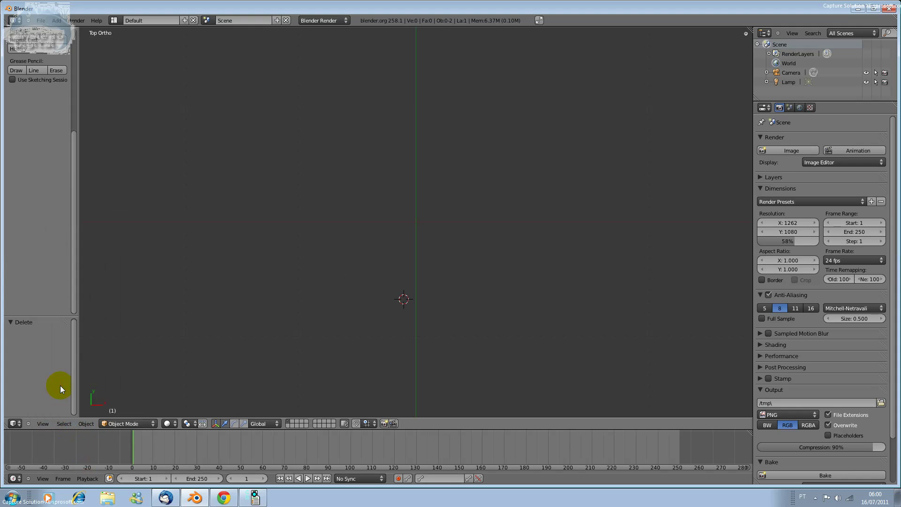
pyautogui.click(56, 21)
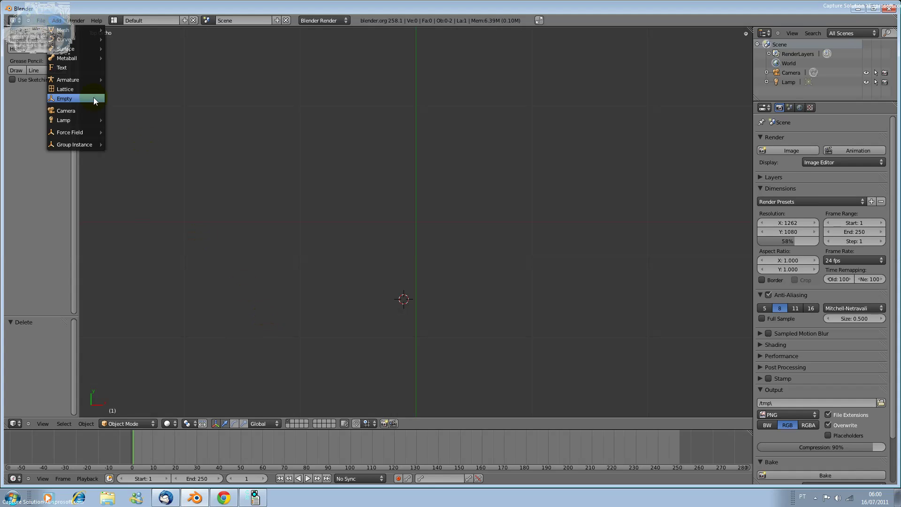
pyautogui.moveTo(64, 29)
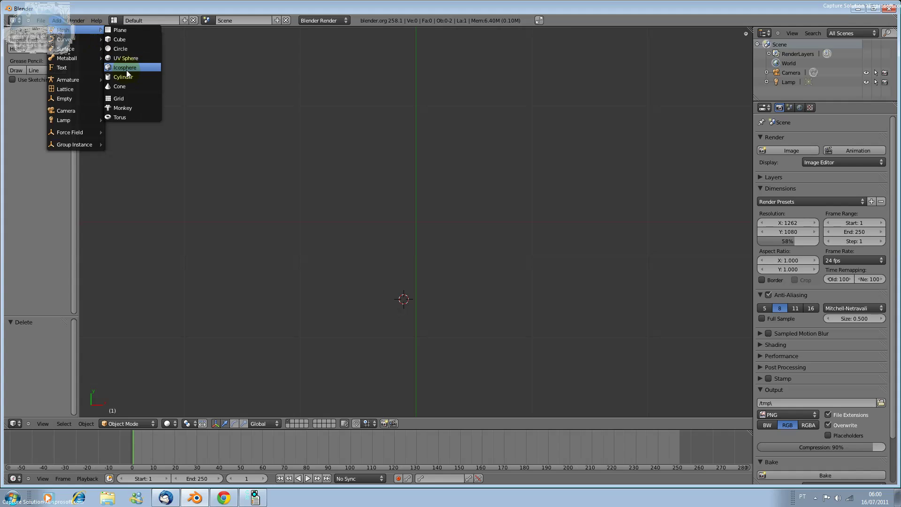
pyautogui.click(125, 77)
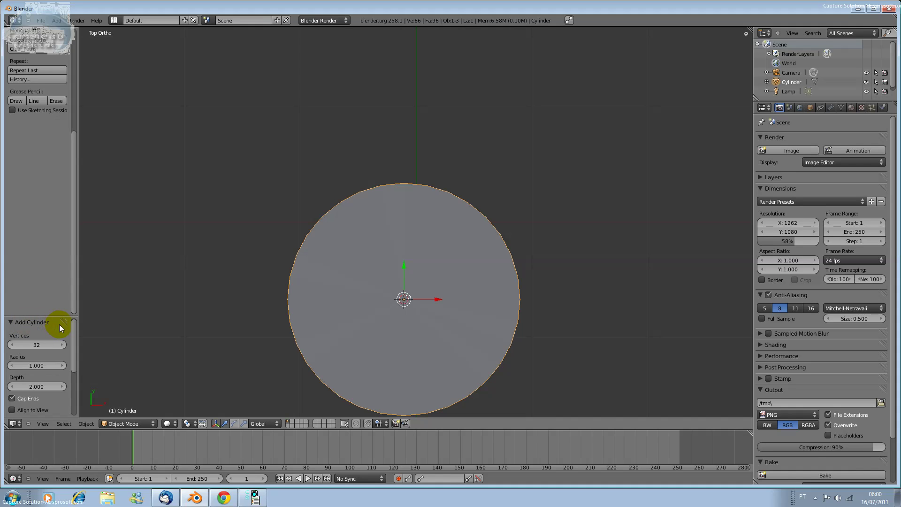
# Step: Set the new cylinder's radius to 2 in the Add Cylinder panel
pyautogui.moveTo(73, 334)
pyautogui.mouseDown()
pyautogui.moveTo(89, 392)
pyautogui.moveTo(91, 316)
pyautogui.moveTo(72, 317)
pyautogui.mouseUp()
pyautogui.scroll(2, 61, 325)
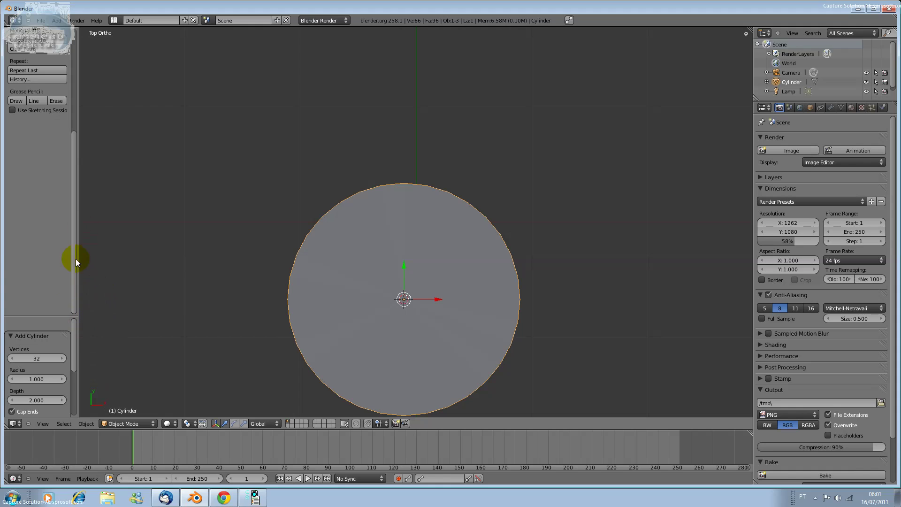
pyautogui.scroll(-2, 60, 323)
pyautogui.moveTo(70, 323); pyautogui.dragTo(73, 314)
pyautogui.scroll(-1, 68, 316)
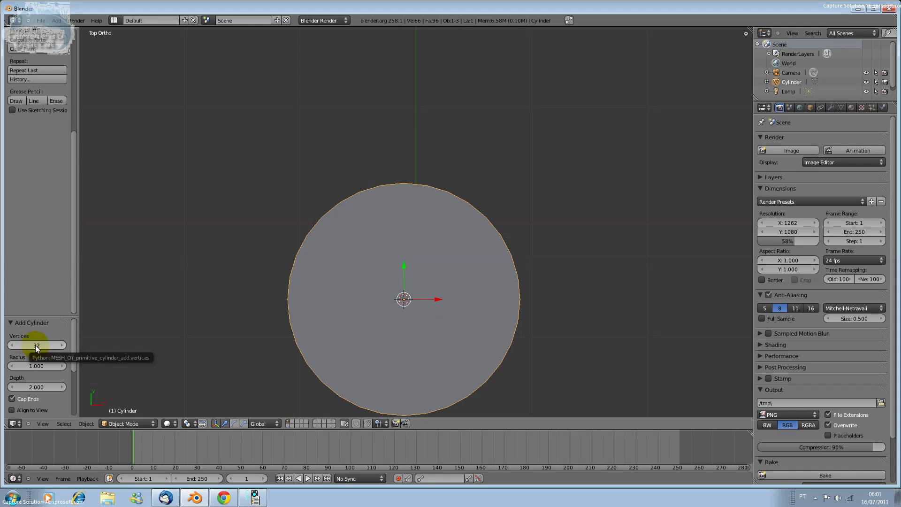
pyautogui.click(35, 366)
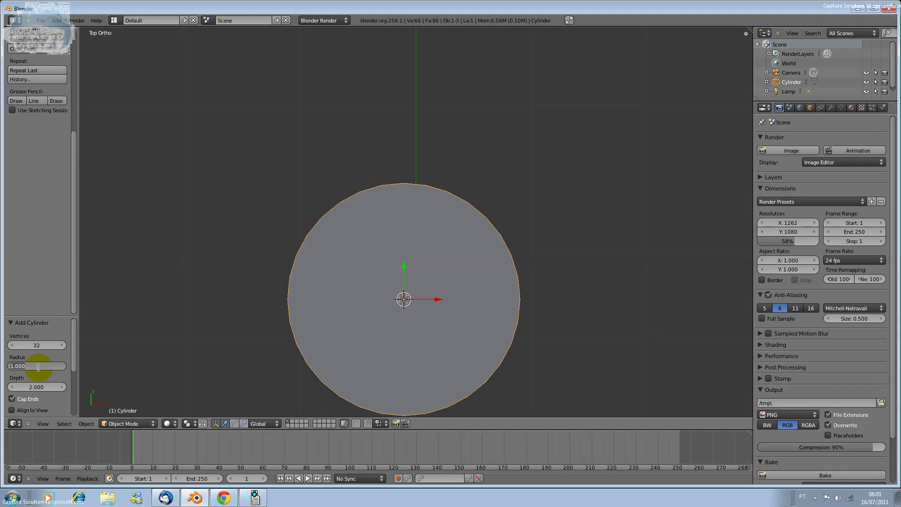
pyautogui.click(43, 366)
pyautogui.click(21, 366)
pyautogui.moveTo(36, 366); pyautogui.dragTo(2, 363)
pyautogui.press('BackSpace')
pyautogui.write('2')
pyautogui.press('Return')
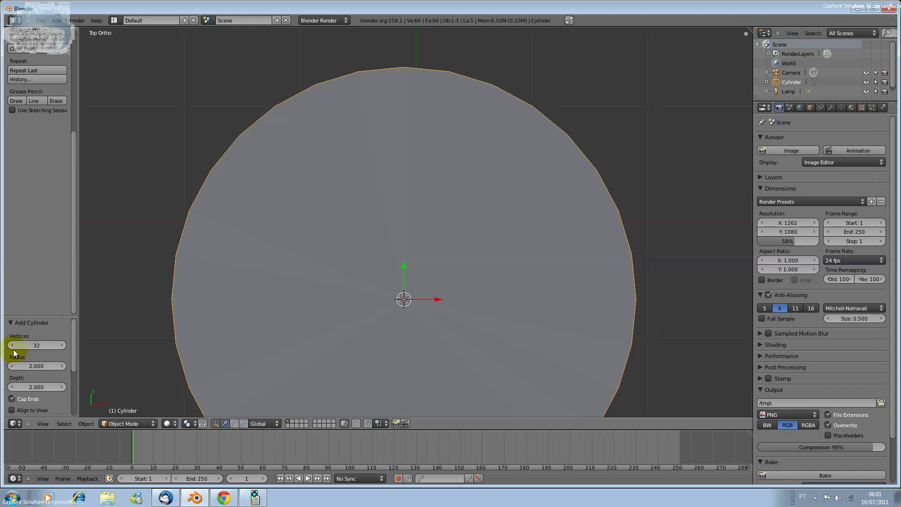
# Step: Step the cylinder's vertex count down repeatedly until it reaches 2
pyautogui.click(12, 346)
pyautogui.click(12, 346)
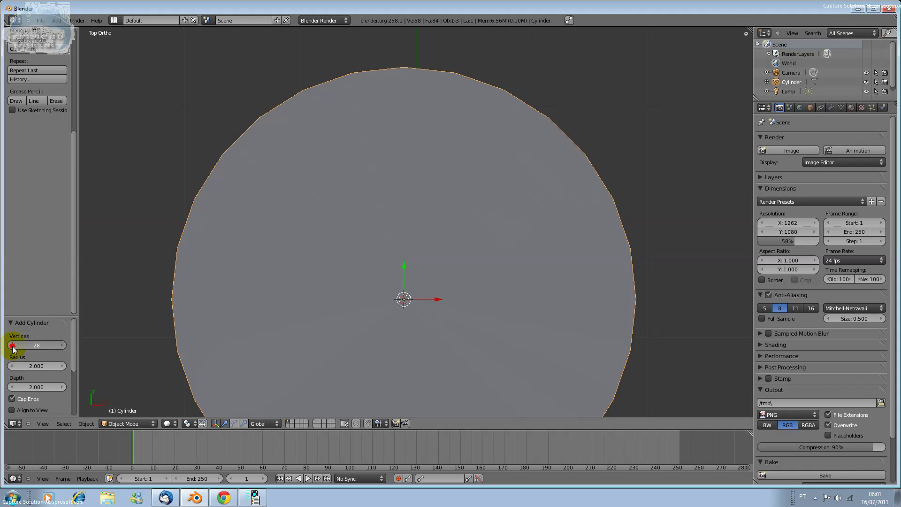
pyautogui.click(12, 345)
pyautogui.click(12, 345)
pyautogui.click(11, 345)
pyautogui.click(12, 345)
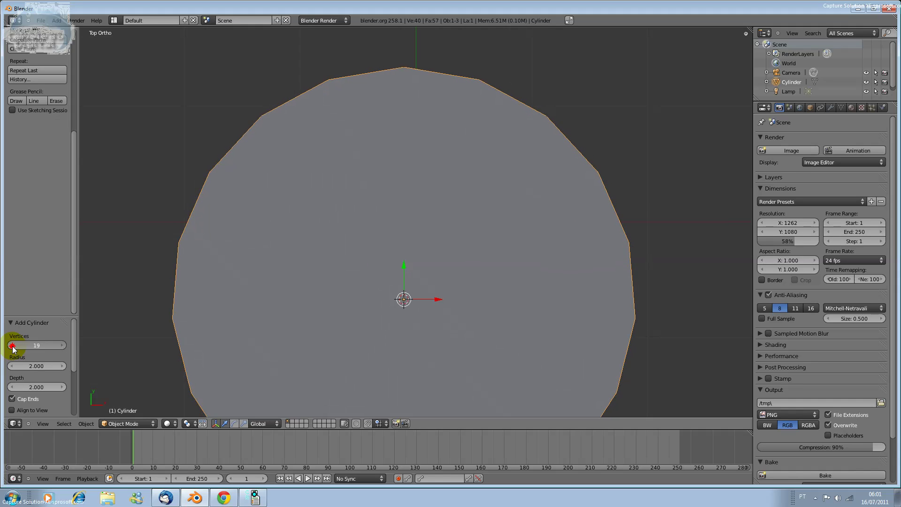
pyautogui.click(11, 345)
pyautogui.click(12, 346)
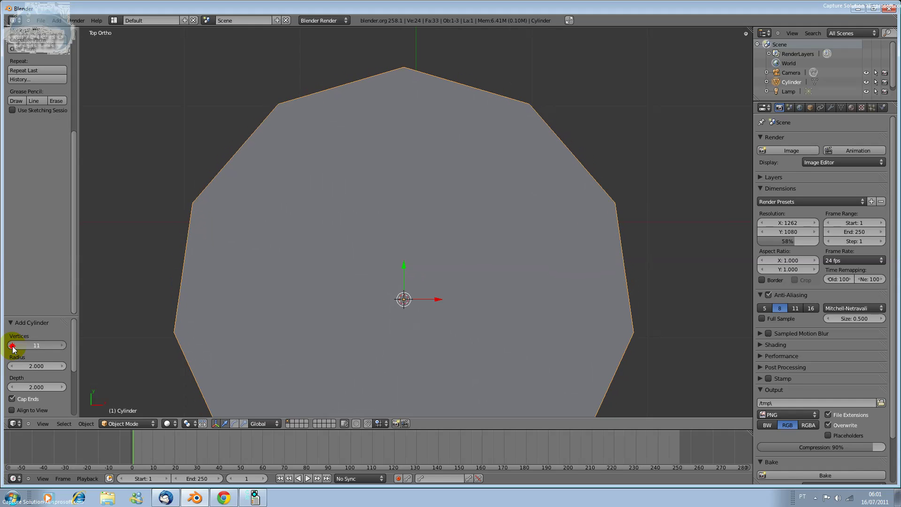
pyautogui.click(12, 345)
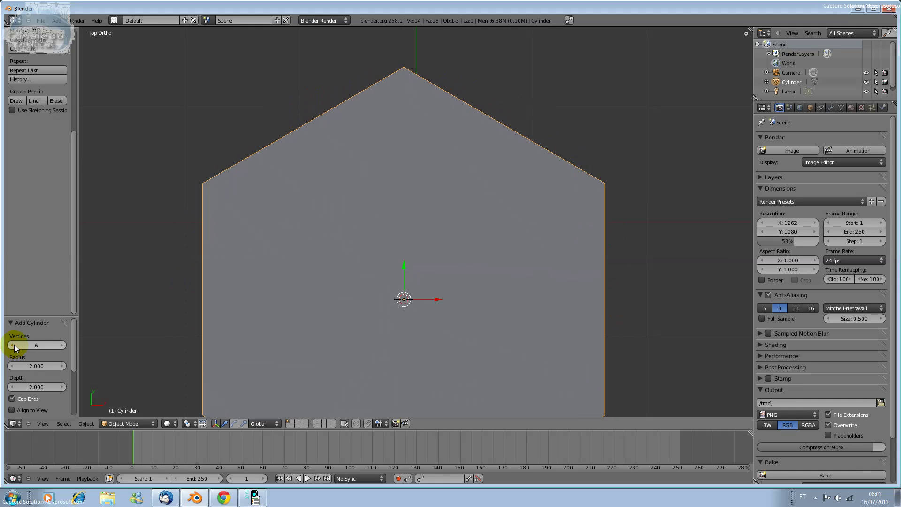
pyautogui.click(11, 345)
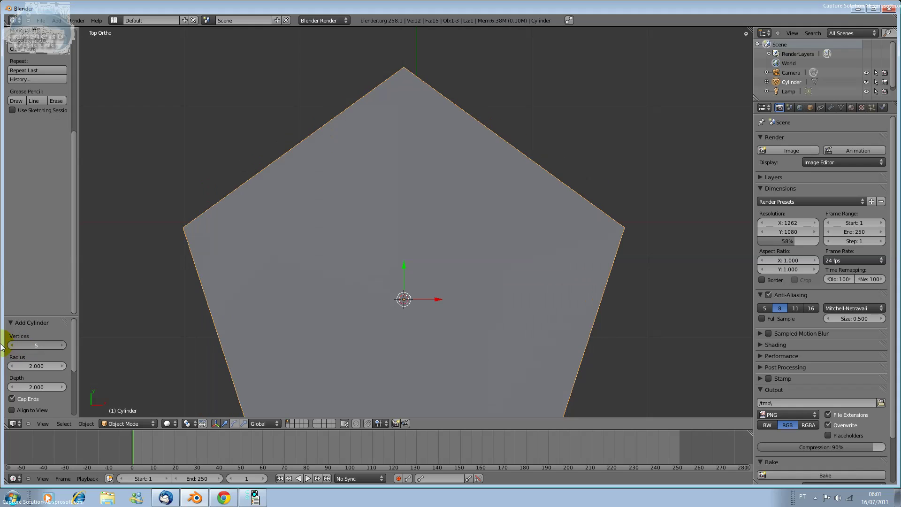
pyautogui.click(11, 345)
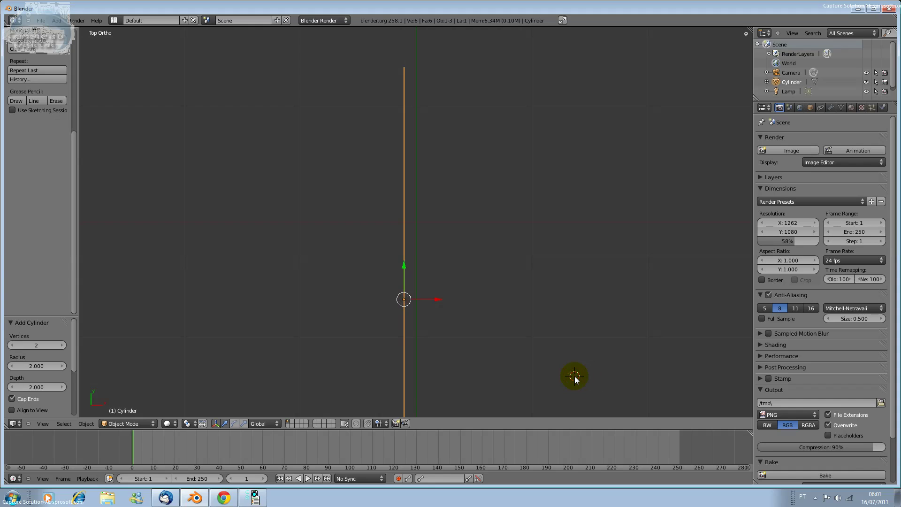
# Step: Switch to camera view and adjust the cylinder's radius to 0.484 and depth to 0.992
pyautogui.press('KP_0')
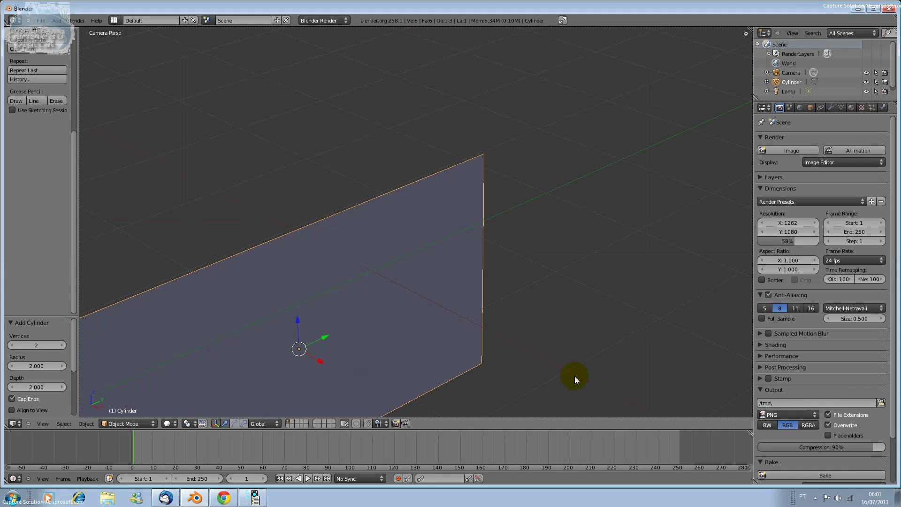
pyautogui.scroll(-1, 536, 360)
pyautogui.scroll(-1, 536, 359)
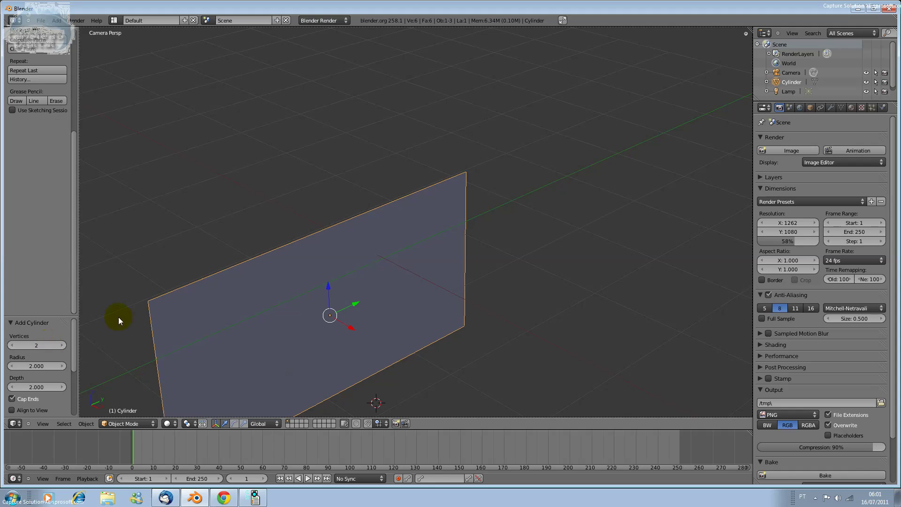
pyautogui.moveTo(38, 366); pyautogui.dragTo(2, 370)
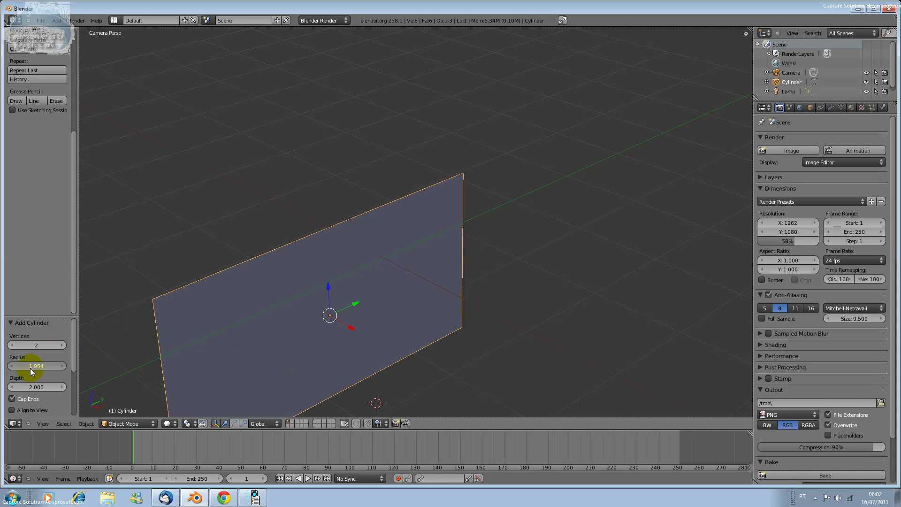
pyautogui.moveTo(29, 386); pyautogui.dragTo(1, 393)
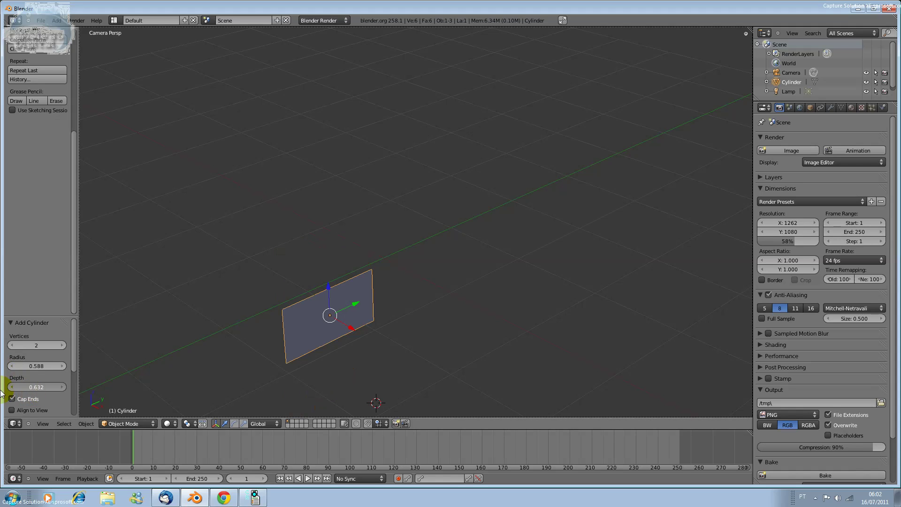
pyautogui.moveTo(2, 393)
pyautogui.mouseDown()
pyautogui.moveTo(58, 395)
pyautogui.moveTo(33, 396)
pyautogui.mouseUp()
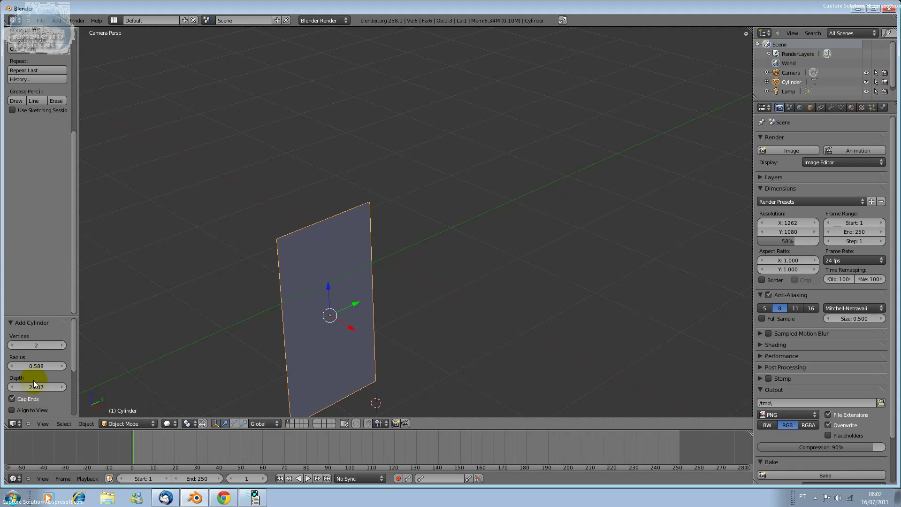
# Step: Set the cylinder to 8 vertices and enter Edit Mode
pyautogui.moveTo(33, 345)
pyautogui.mouseDown()
pyautogui.moveTo(66, 351)
pyautogui.moveTo(43, 348)
pyautogui.mouseUp()
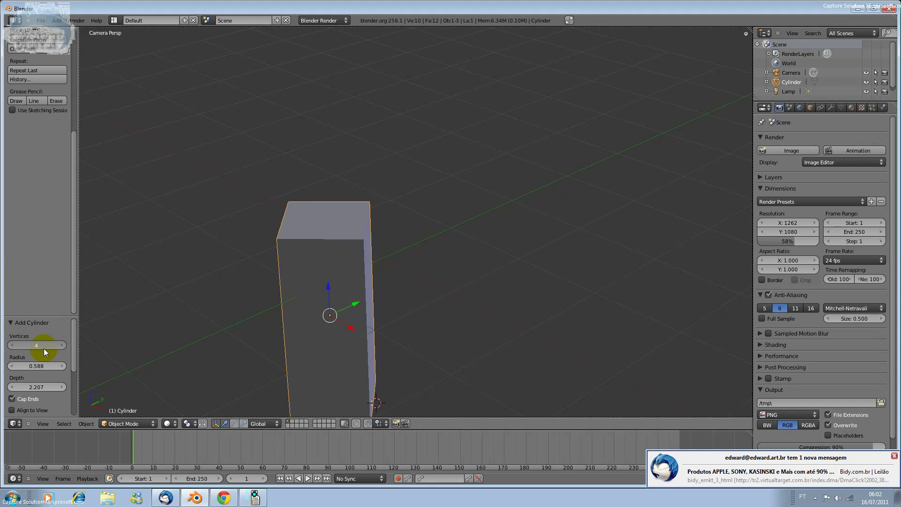
pyautogui.click(894, 456)
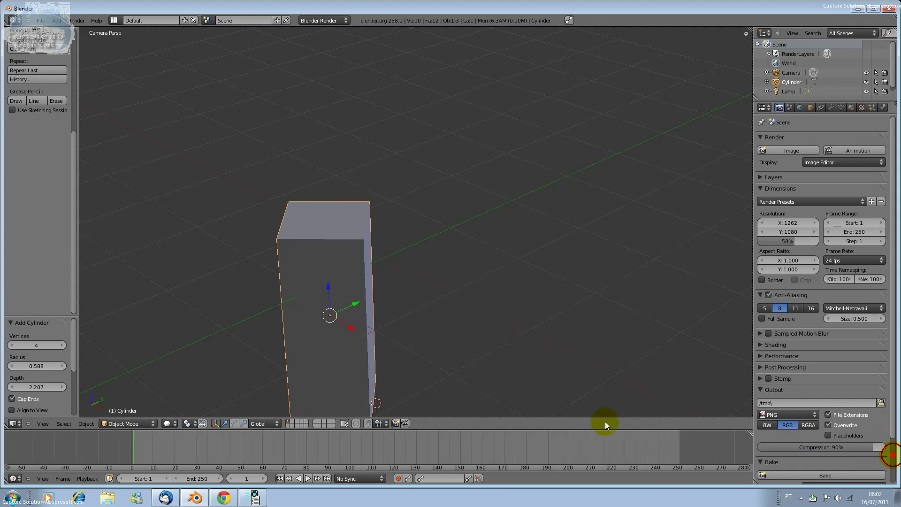
pyautogui.click(39, 346)
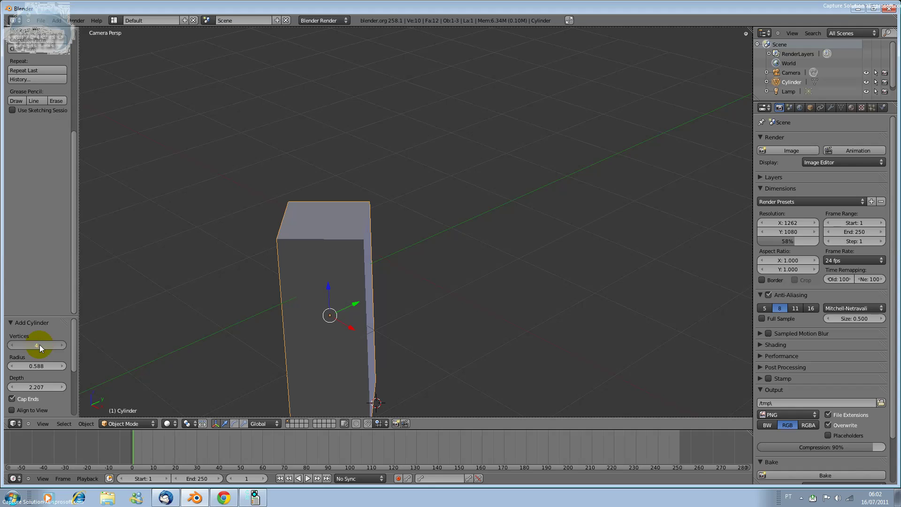
pyautogui.moveTo(47, 345)
pyautogui.mouseDown()
pyautogui.moveTo(89, 352)
pyautogui.moveTo(21, 342)
pyautogui.moveTo(61, 354)
pyautogui.moveTo(61, 371)
pyautogui.moveTo(15, 373)
pyautogui.moveTo(31, 368)
pyautogui.moveTo(50, 388)
pyautogui.moveTo(4, 378)
pyautogui.mouseUp()
pyautogui.click(40, 365)
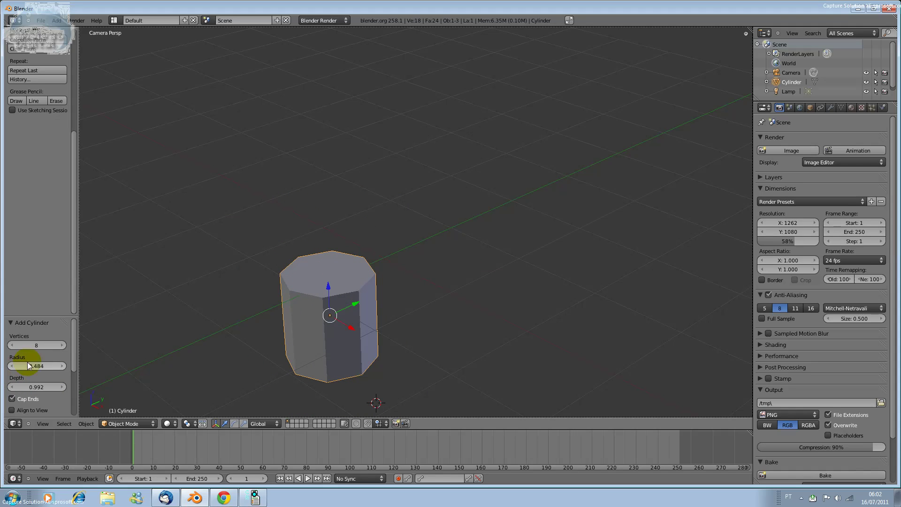
pyautogui.click(302, 294)
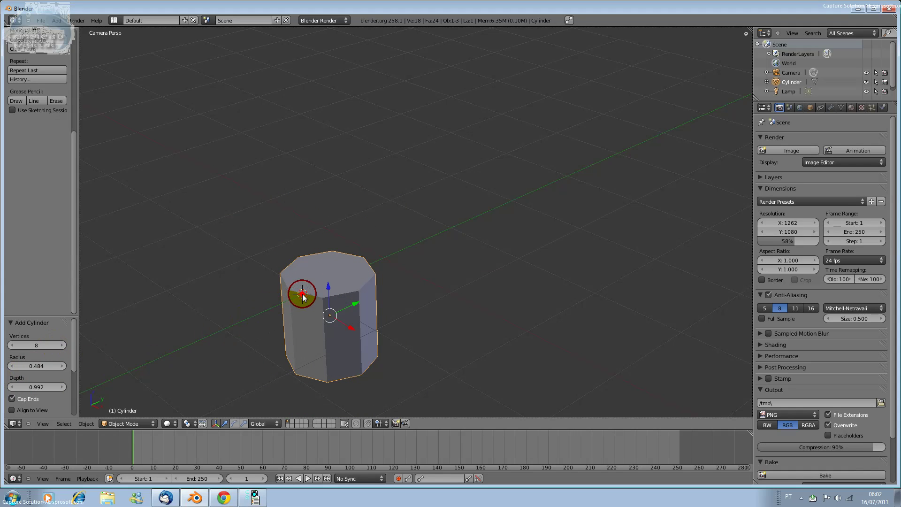
pyautogui.scroll(1, 316, 295)
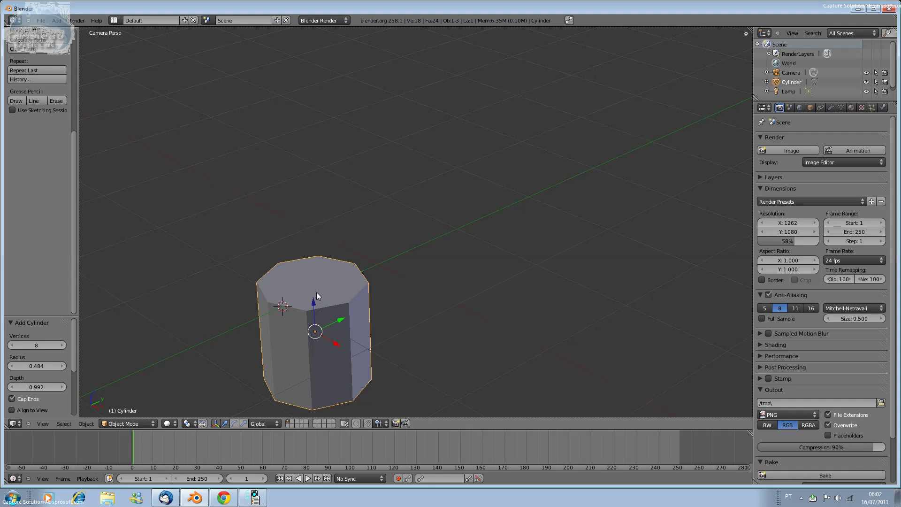
pyautogui.press('Tab')
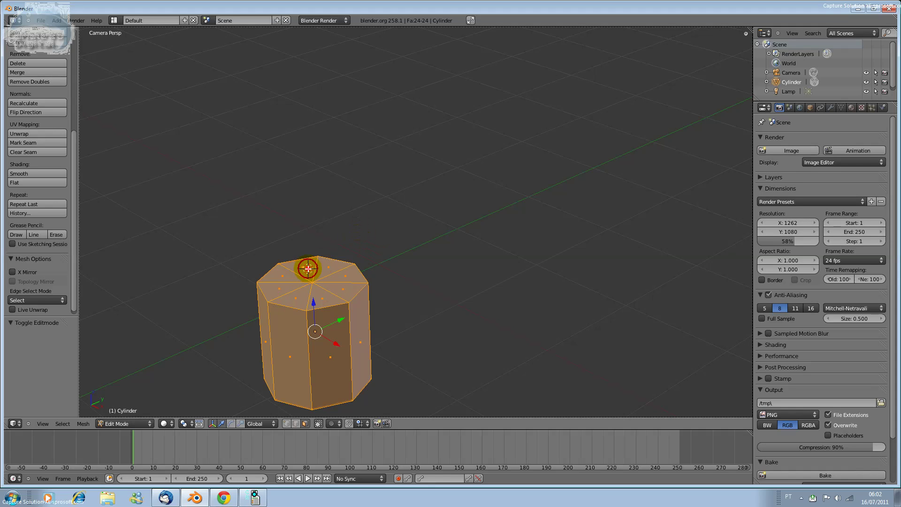
# Step: Select two top triangles and the front-left side face, then delete those faces
pyautogui.rightClick(303, 268)
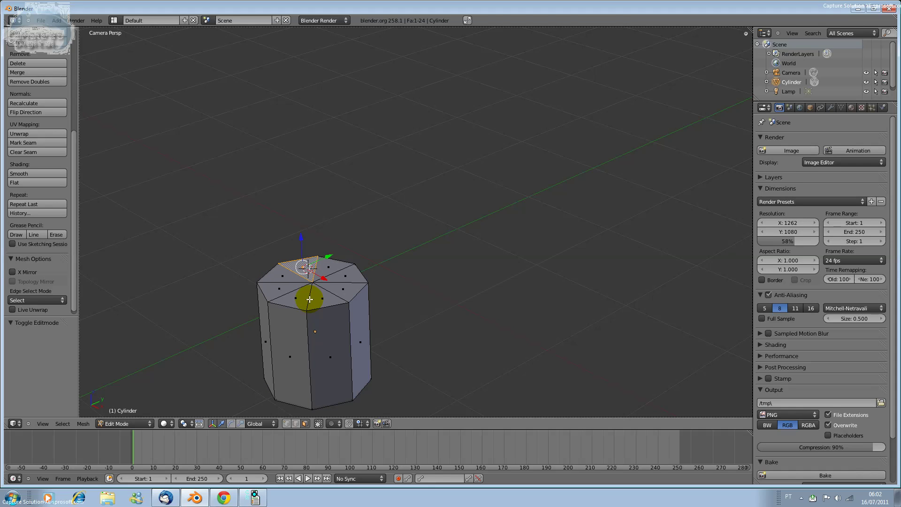
pyautogui.keyDown('shift'); pyautogui.rightClick(324, 302); pyautogui.keyUp('shift')
pyautogui.keyDown('shift'); pyautogui.rightClick(294, 353); pyautogui.keyUp('shift')
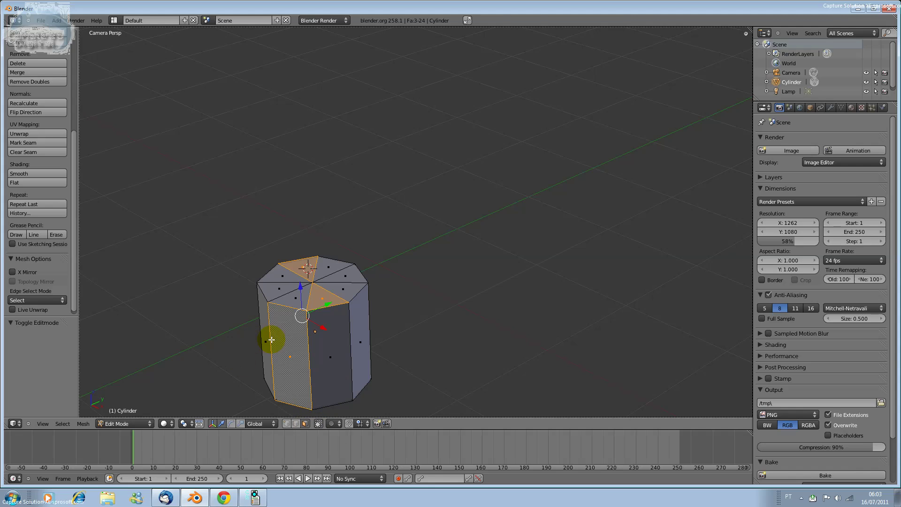
pyautogui.press('x')
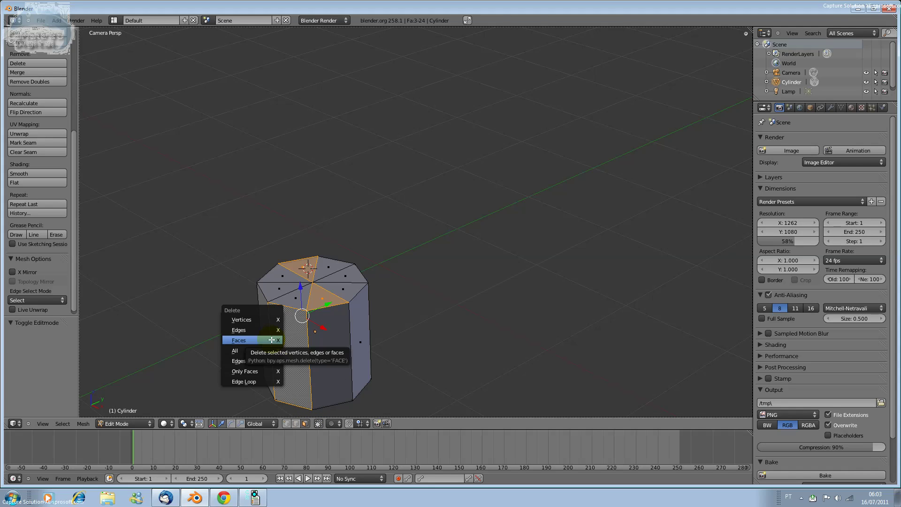
pyautogui.click(271, 340)
# Step: Select the front-right side face, then pick two vertical edges in edge select mode
pyautogui.rightClick(329, 357)
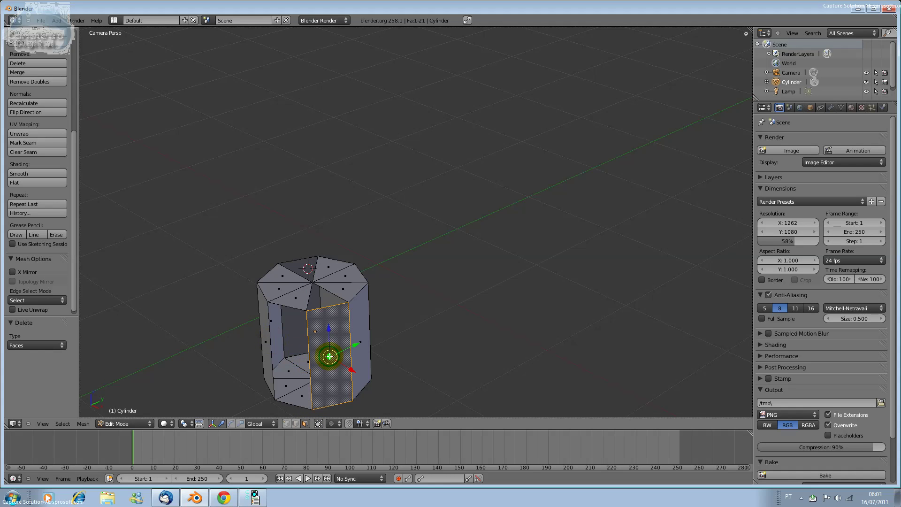
pyautogui.click(296, 424)
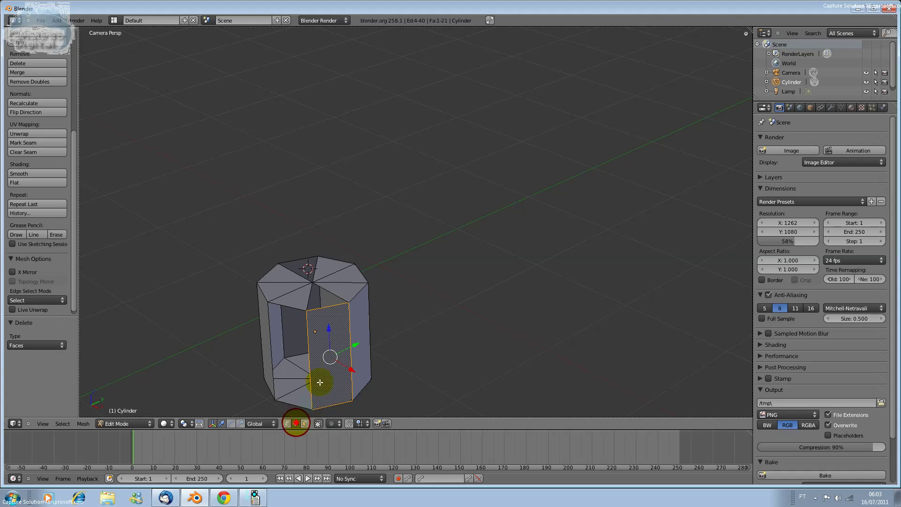
pyautogui.rightClick(350, 356)
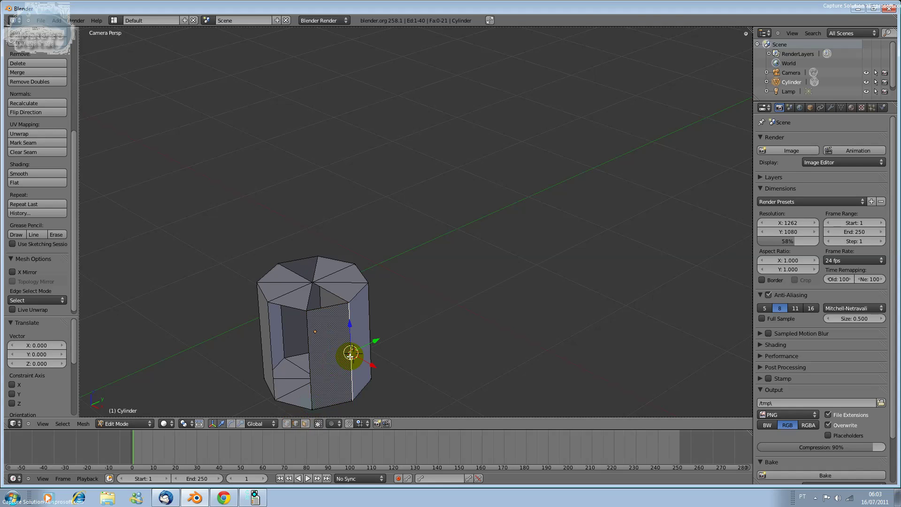
pyautogui.keyDown('shift'); pyautogui.rightClick(367, 307); pyautogui.keyUp('shift')
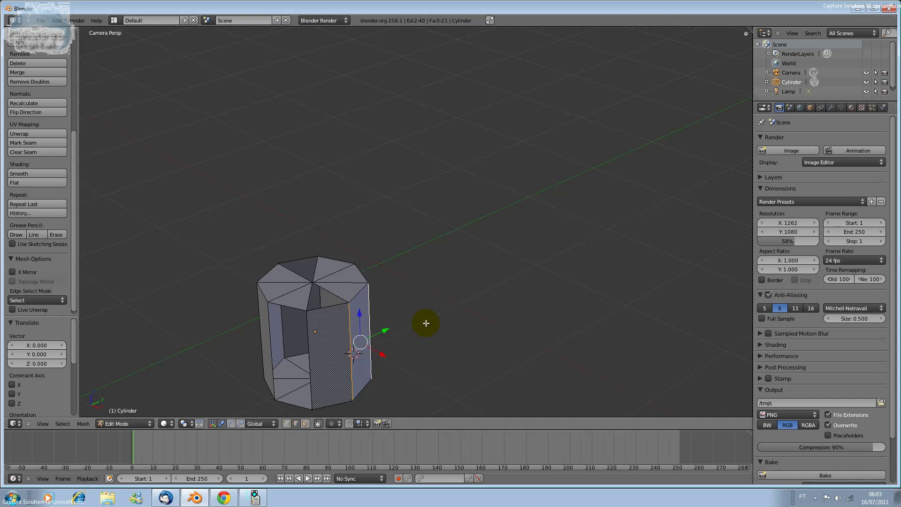
pyautogui.click(124, 424)
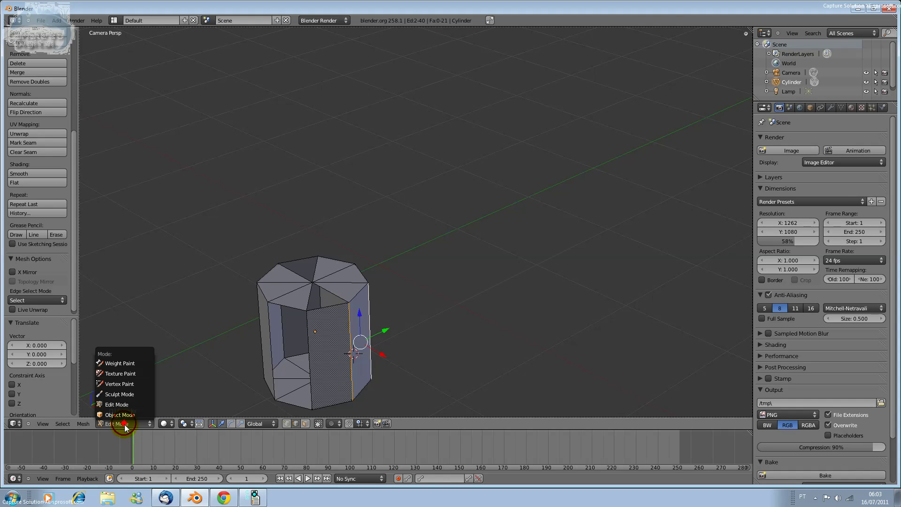